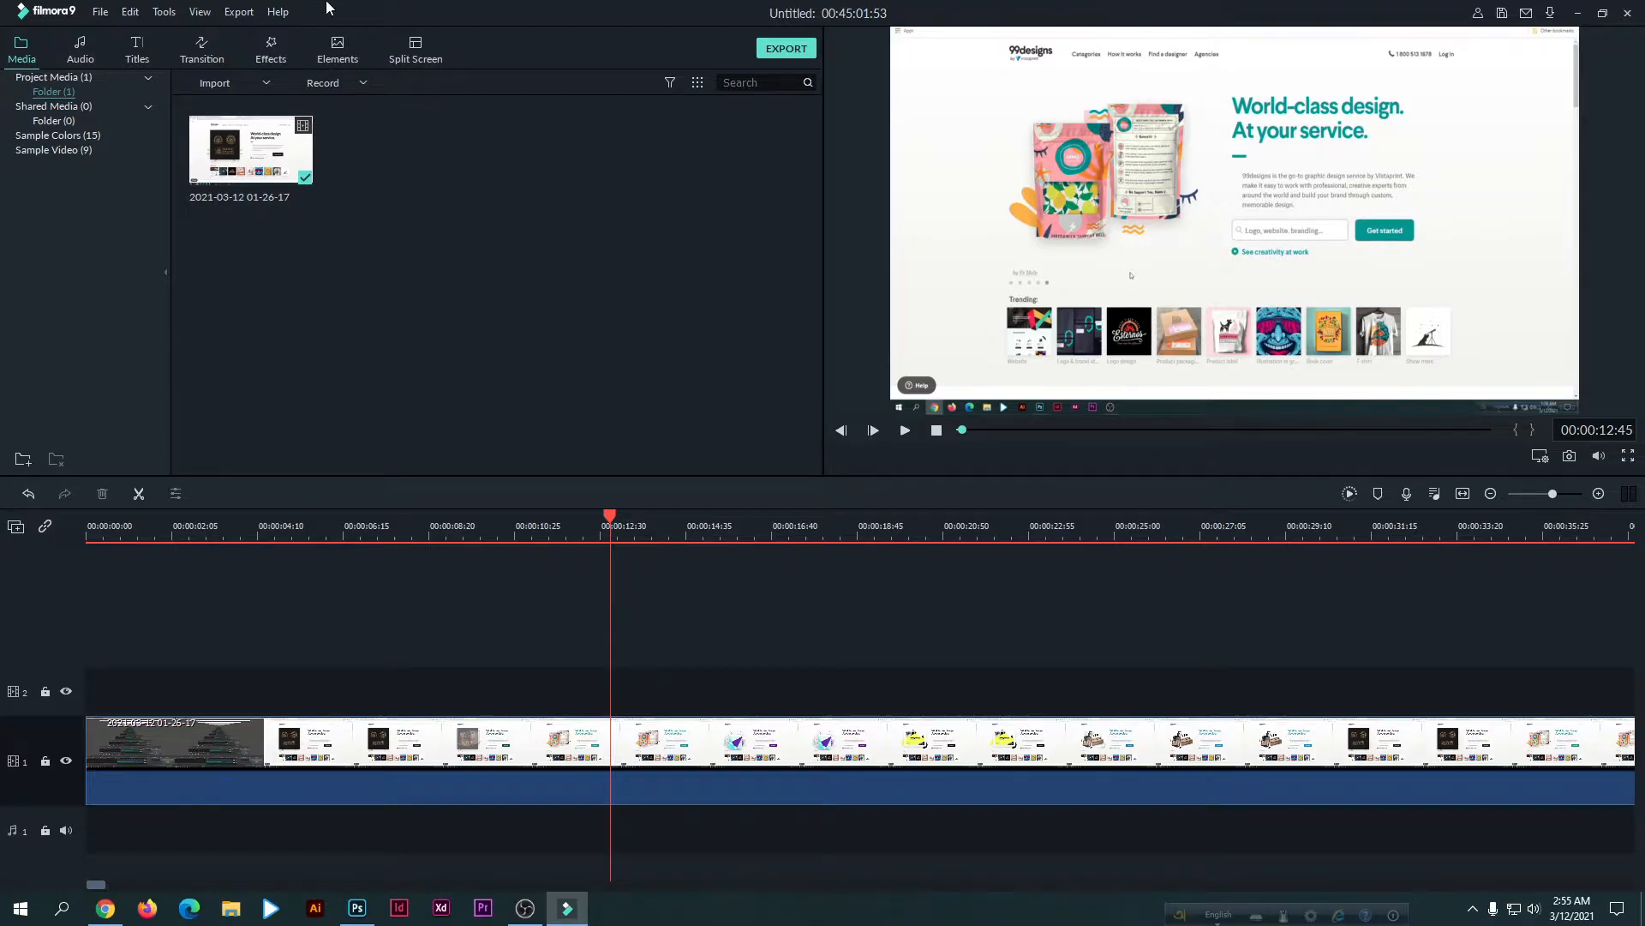
Open the Elements library and look through the available graphic elements.
click(340, 57)
scroll(470, 251, down, 15)
scroll(470, 300, down, 10)
scroll(456, 303, up, 12)
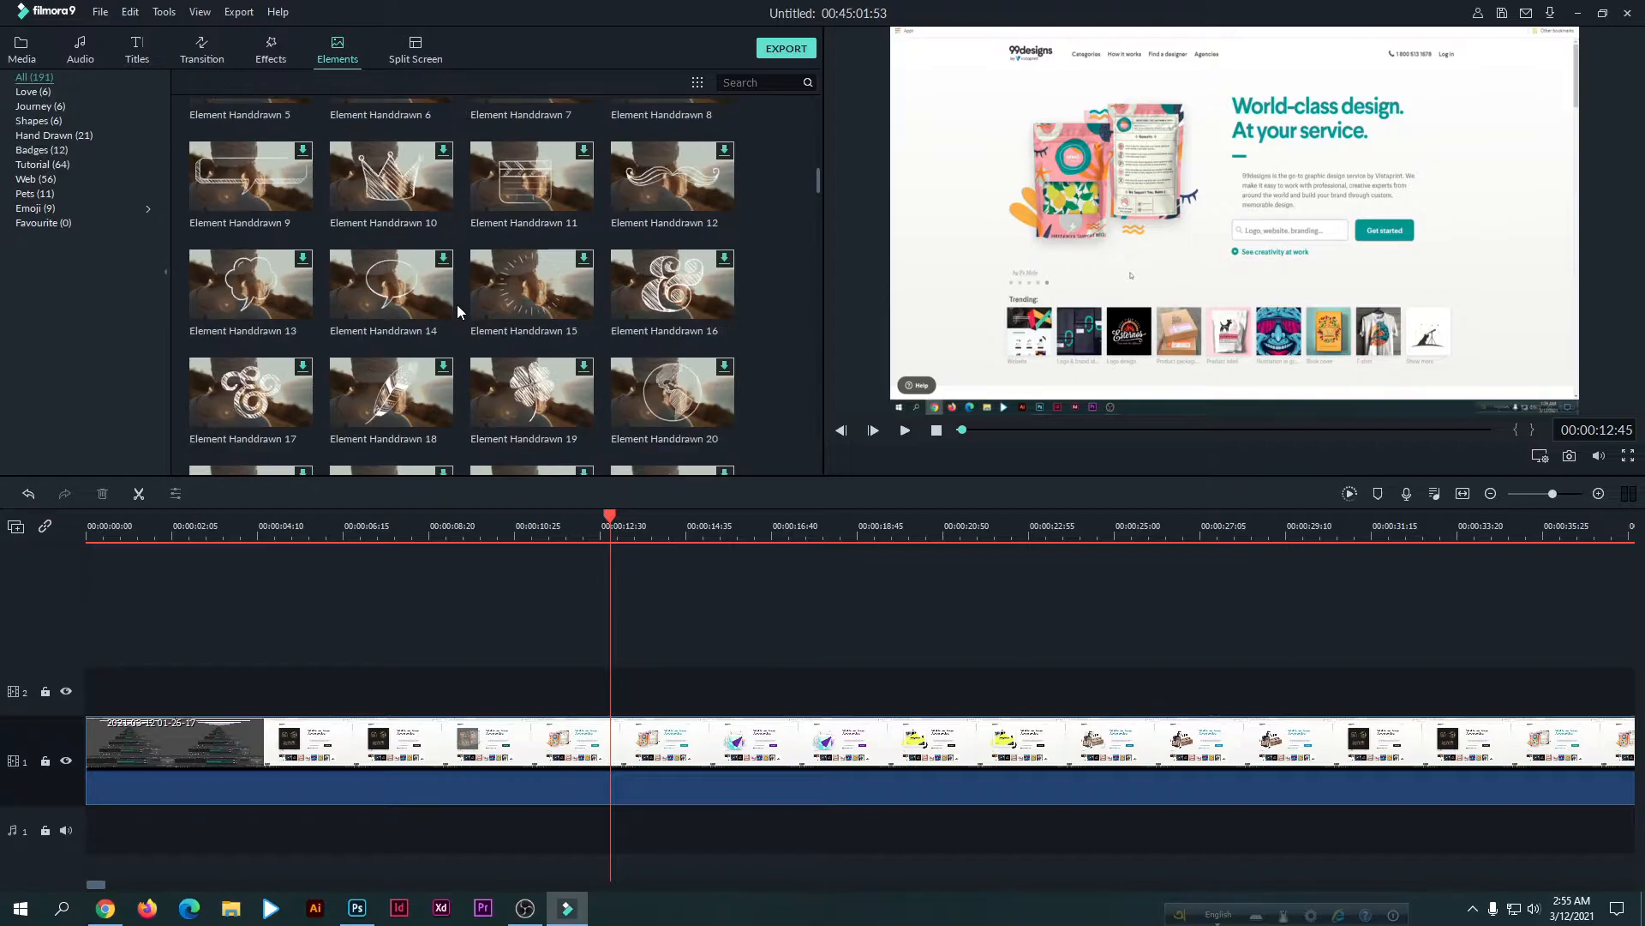
scroll(456, 303, up, 10)
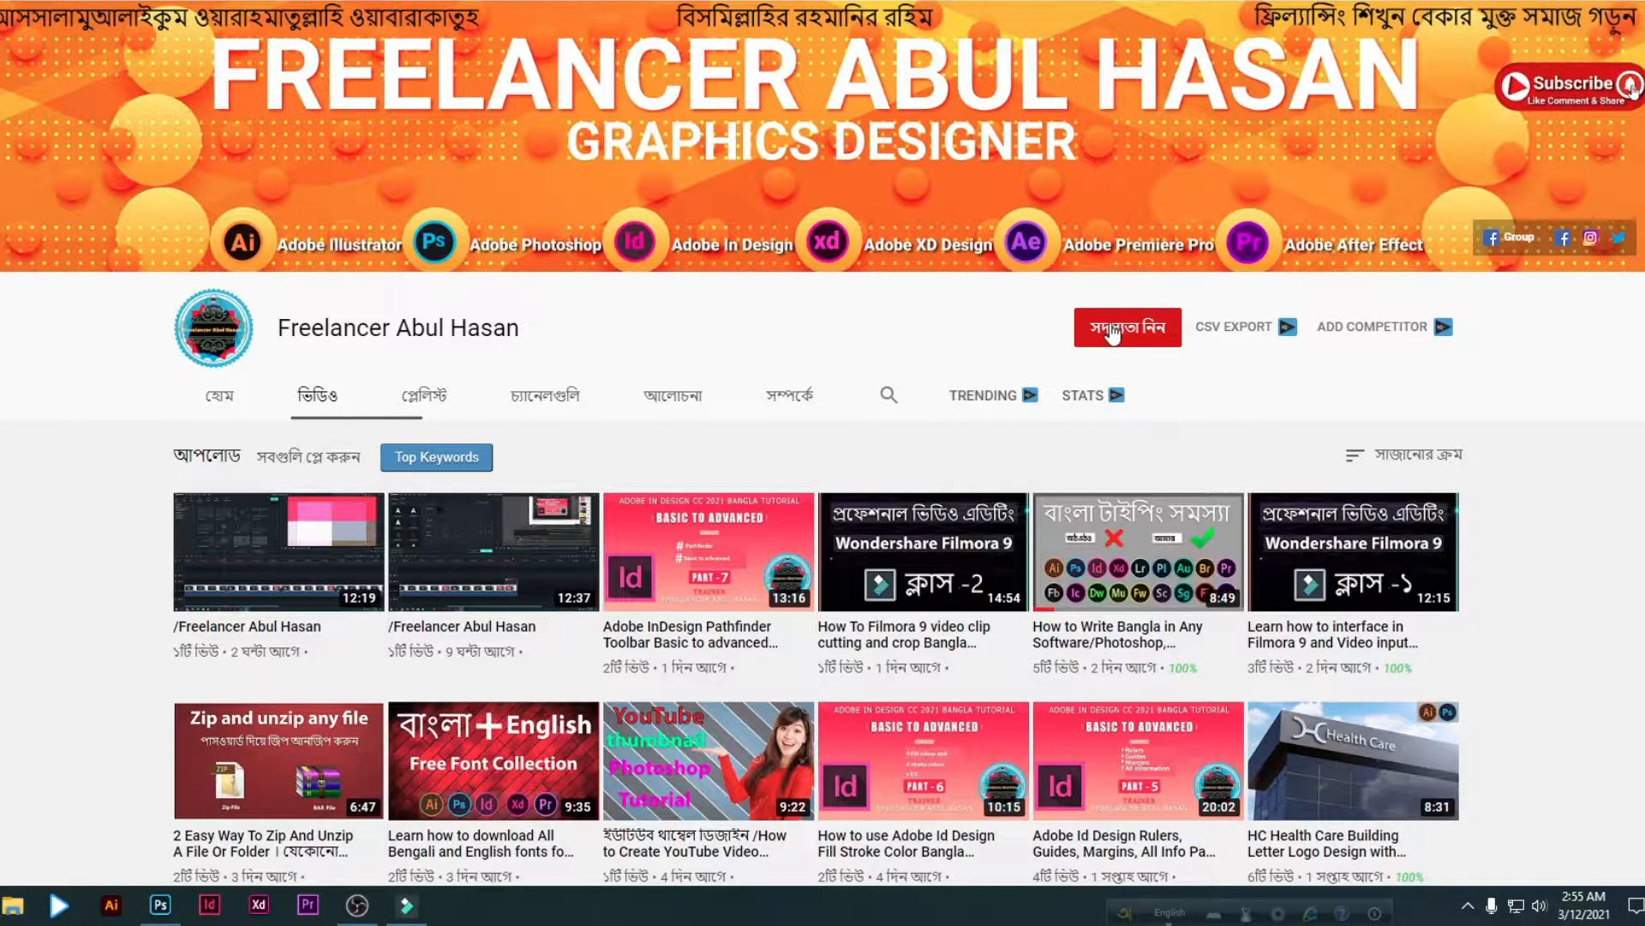
Subscribe to the freelancer's YouTube channel and turn on its notifications.
click(1111, 336)
click(1176, 336)
click(1217, 347)
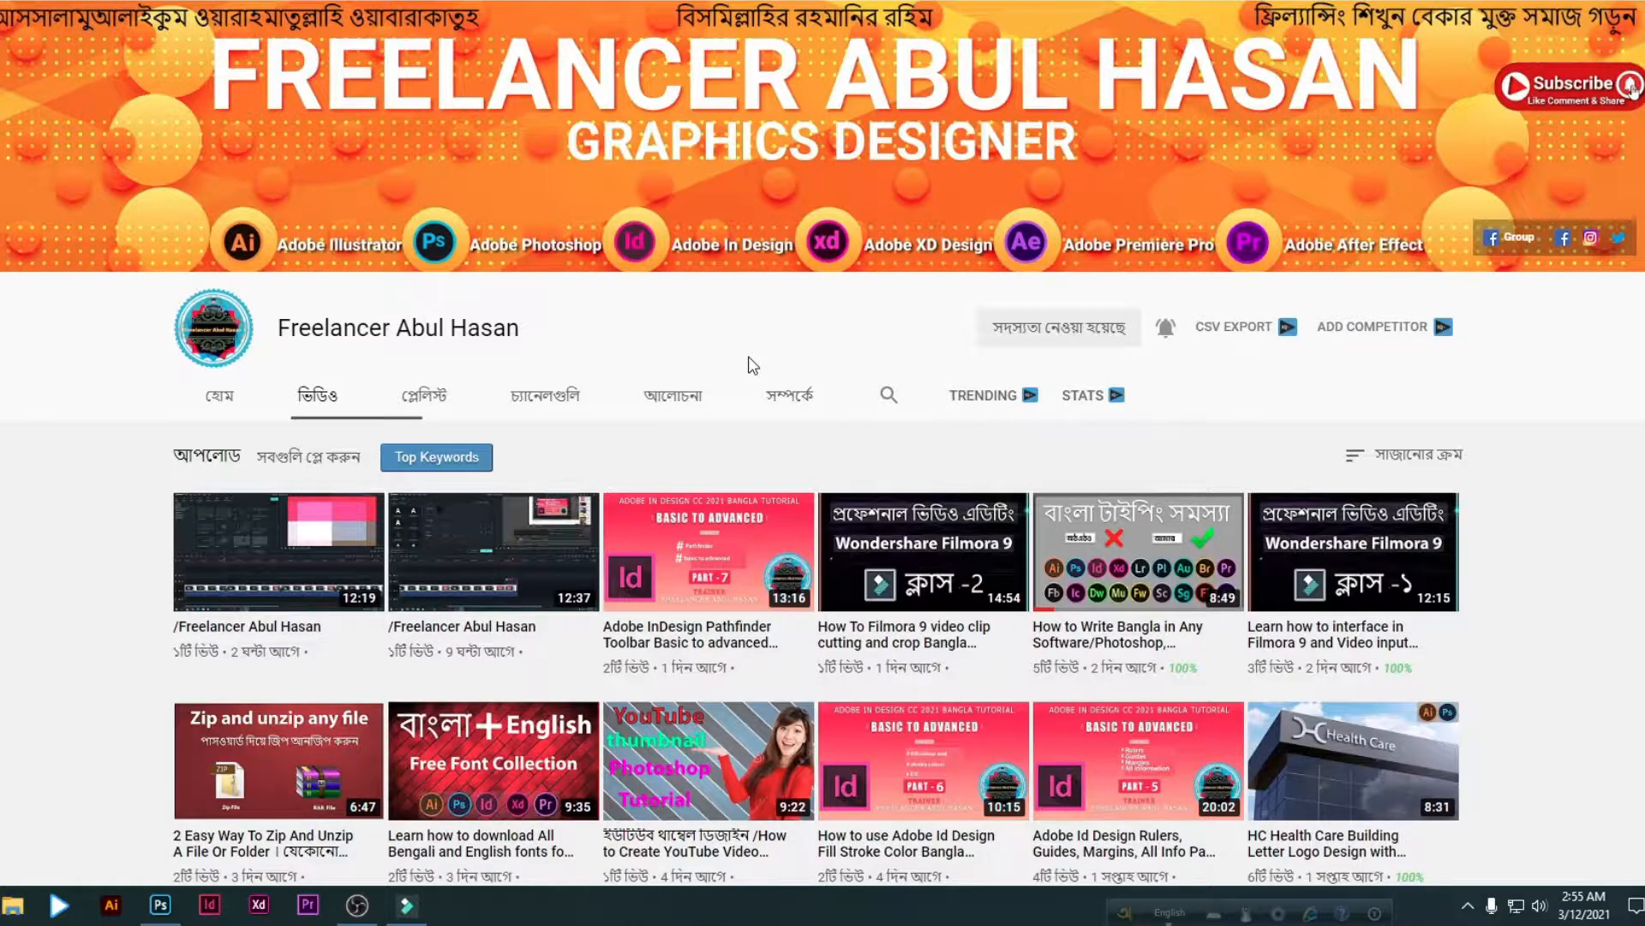
Look through the channel's uploaded videos and open its playlists.
scroll(748, 363, down, 5)
scroll(748, 364, up, 5)
click(435, 399)
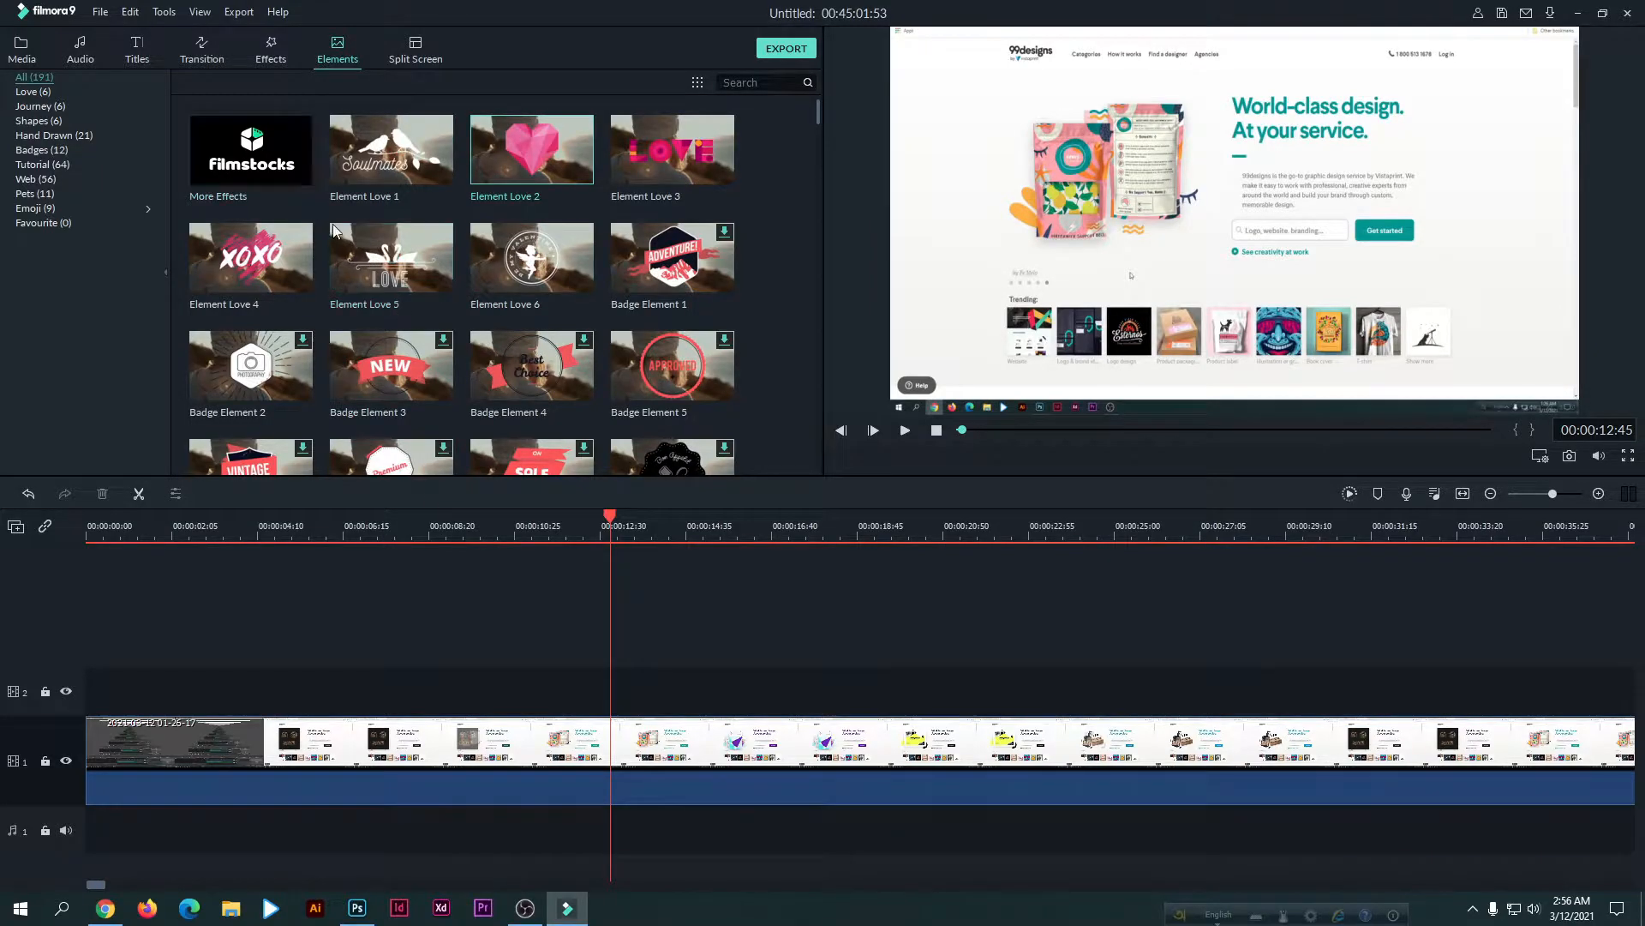
Place Element Love 1 from the Elements library on video track 2 at 00:00:12:45.
scroll(343, 231, down, 15)
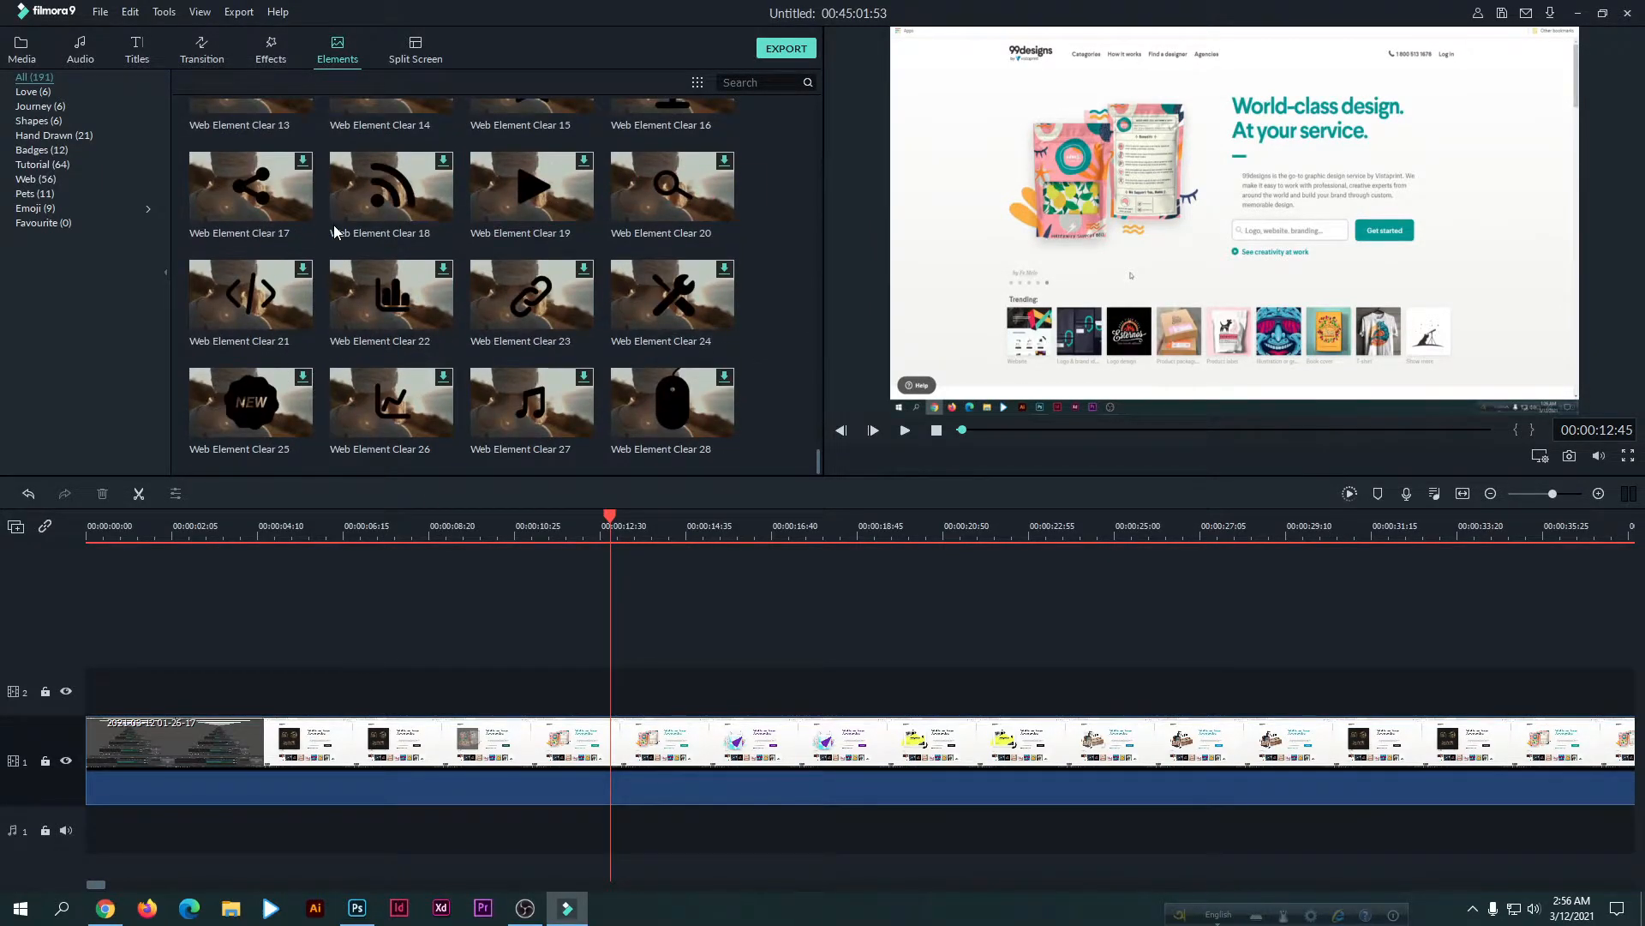
scroll(335, 232, up, 15)
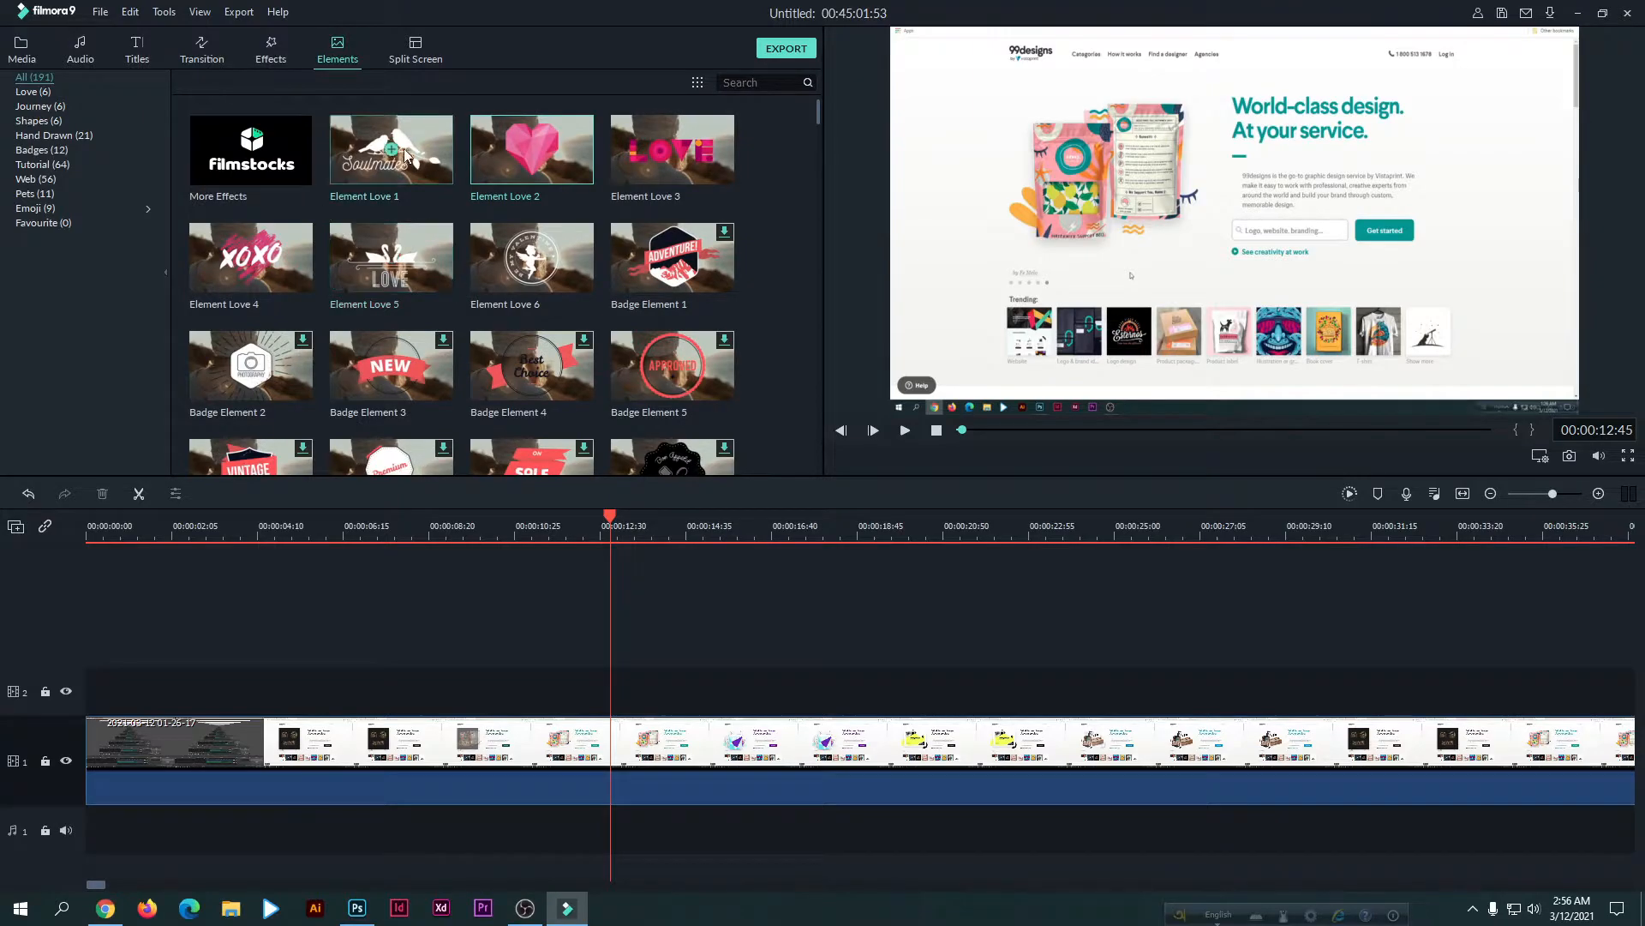
drag(400, 155, 557, 681)
Examine the remaining elements in the library, from the badges to the white tutorial arrows.
scroll(430, 262, down, 8)
scroll(431, 339, up, 5)
scroll(429, 337, up, 3)
scroll(429, 337, down, 10)
scroll(429, 337, up, 10)
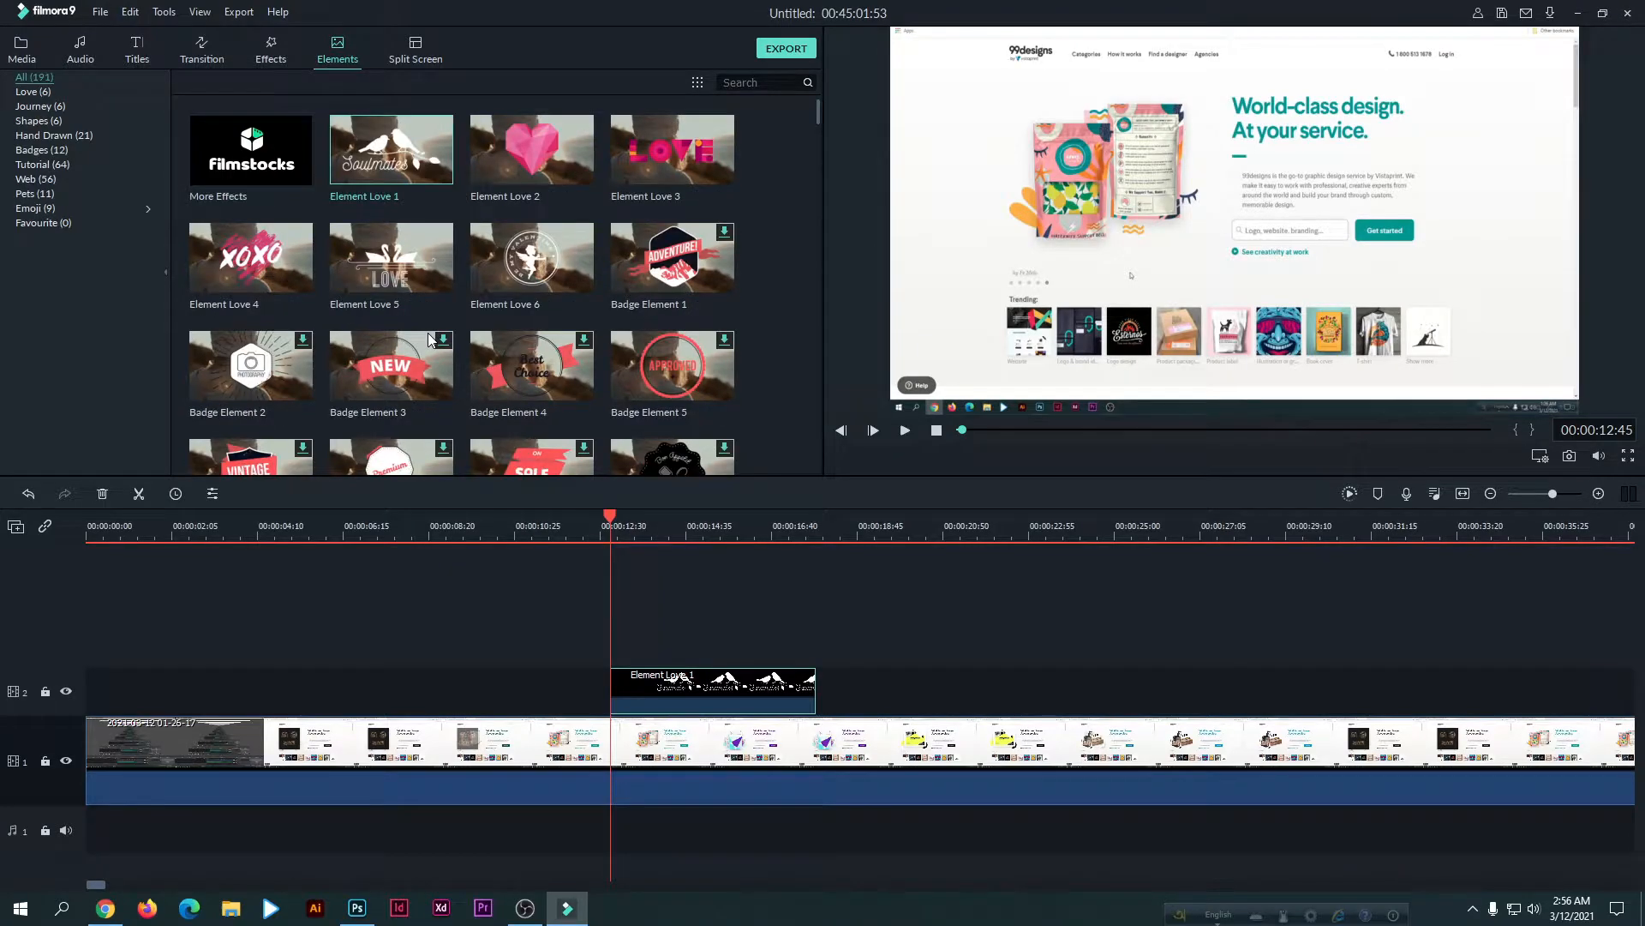
scroll(429, 334, down, 15)
scroll(466, 434, up, 5)
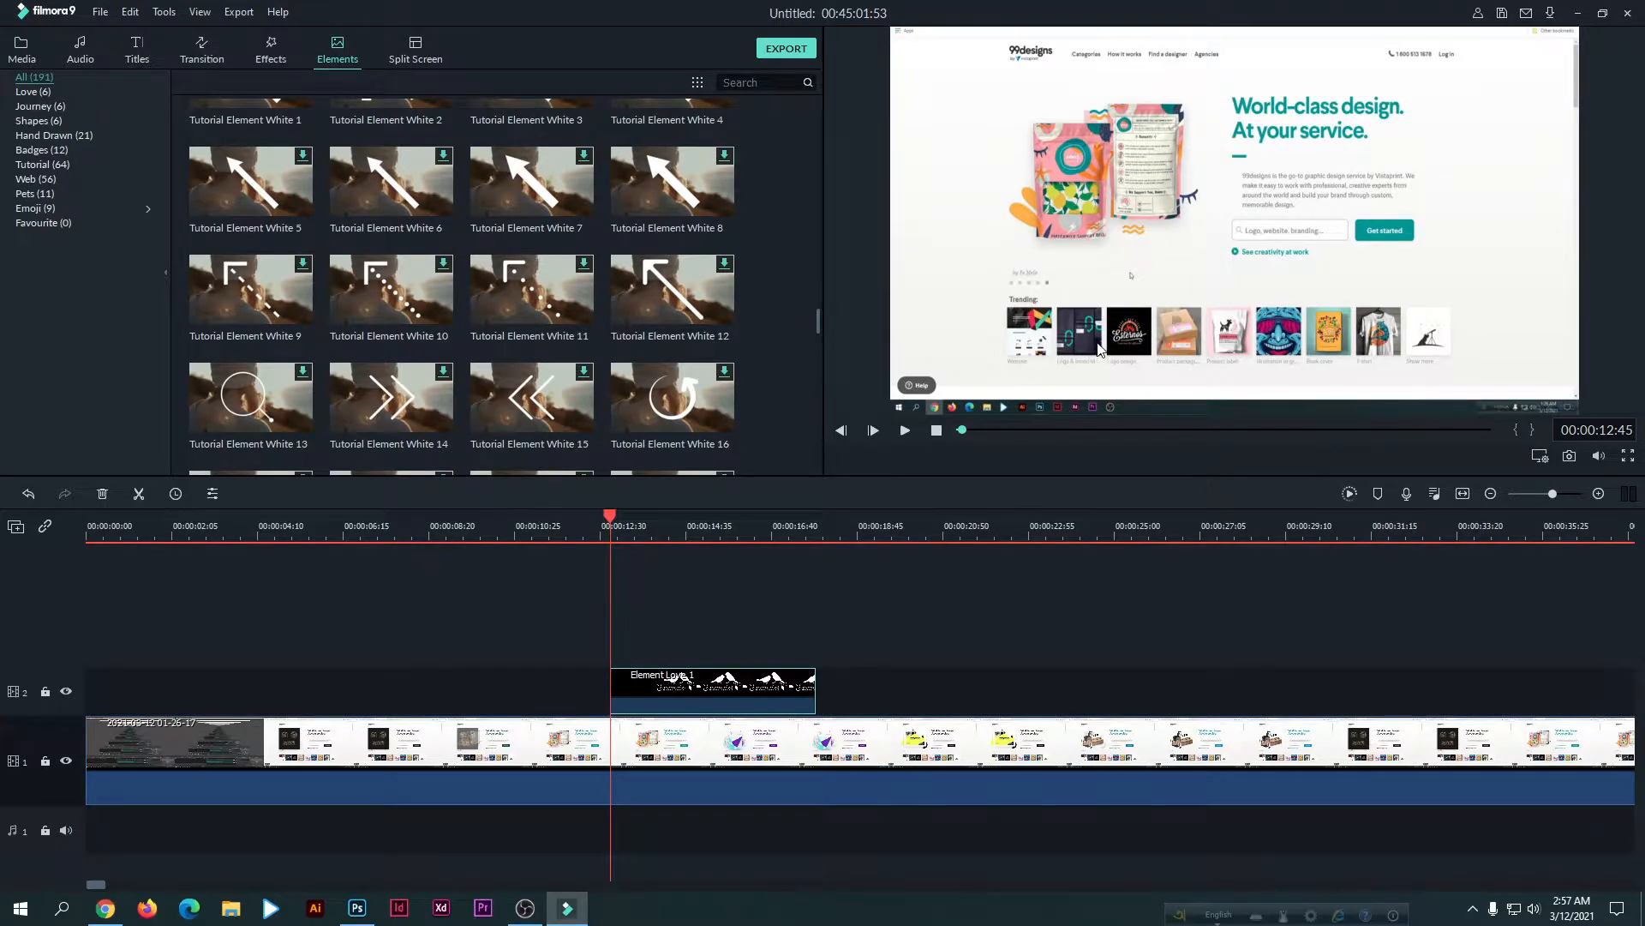
Move the Element Love 1 clip to the start of video track 2 and play it back from the beginning.
key(space)
key(space)
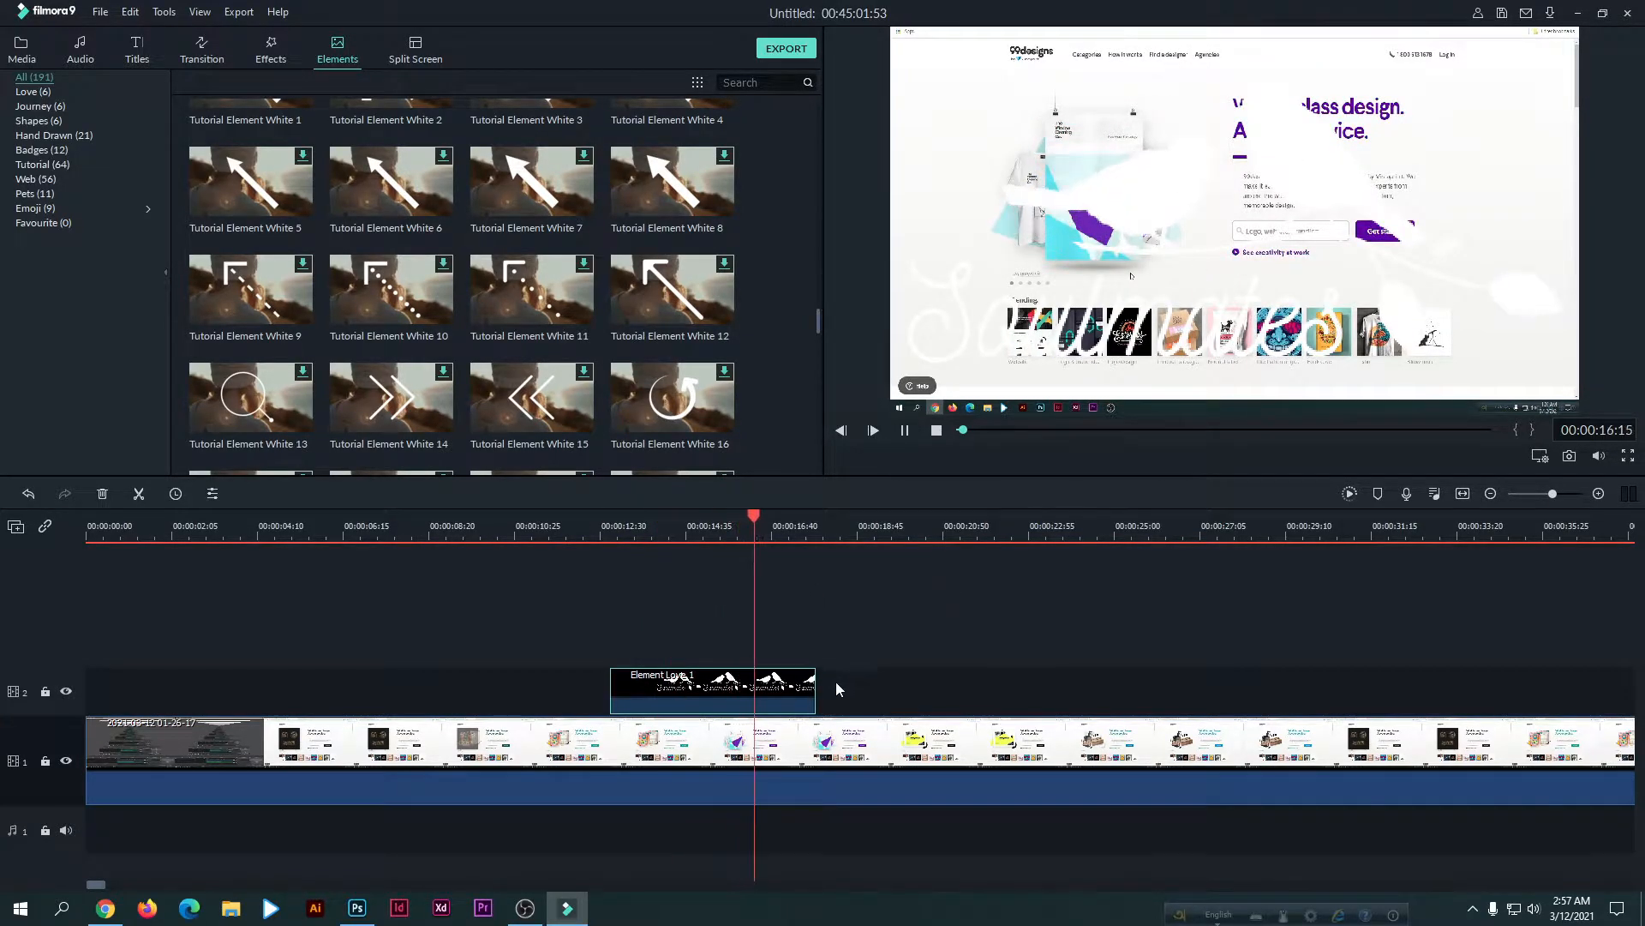
drag(641, 684, 214, 696)
click(94, 533)
key(space)
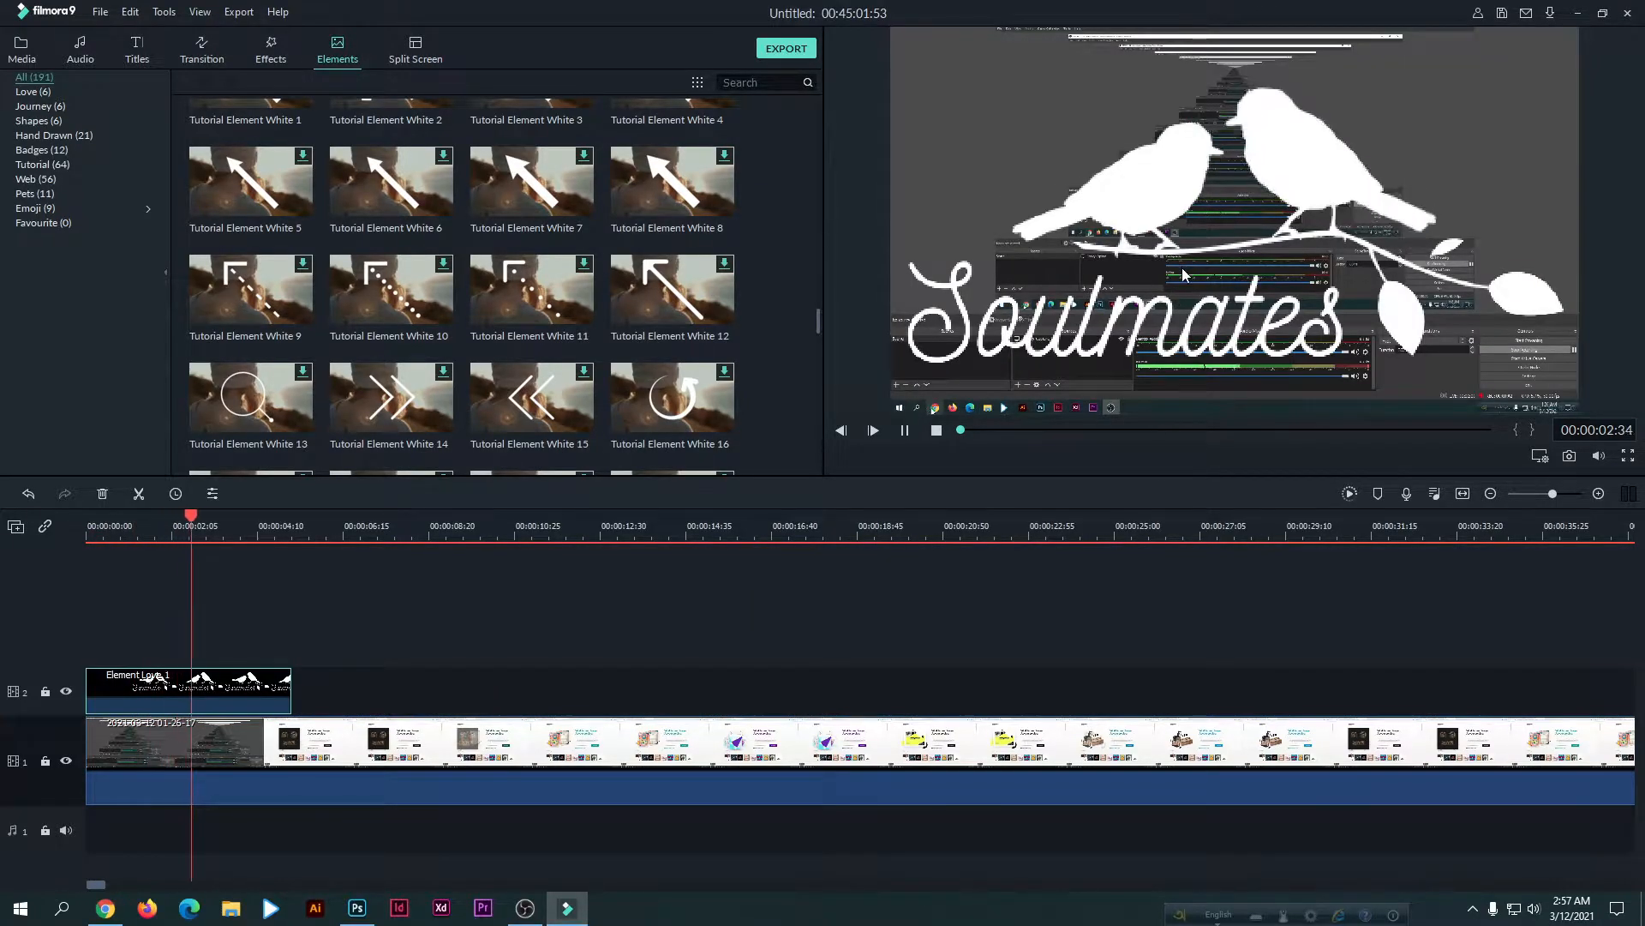
key(space)
Replace the Element Love 1 clip with Badge Element 3 at the start of video track 2.
key(Delete)
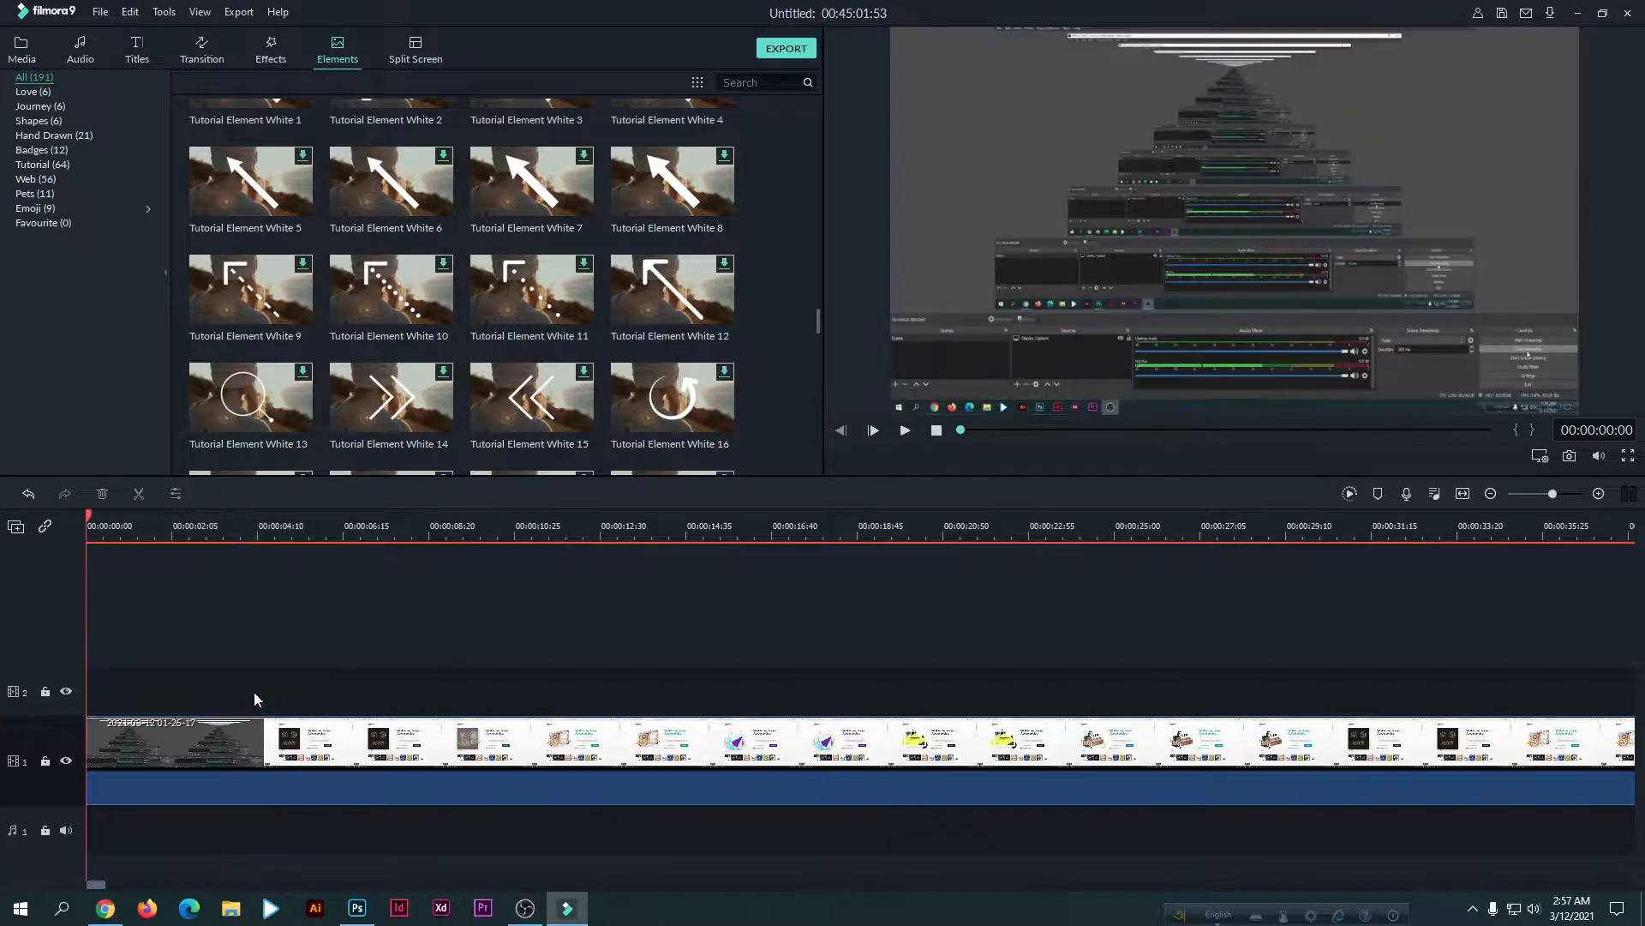
scroll(475, 198, up, 10)
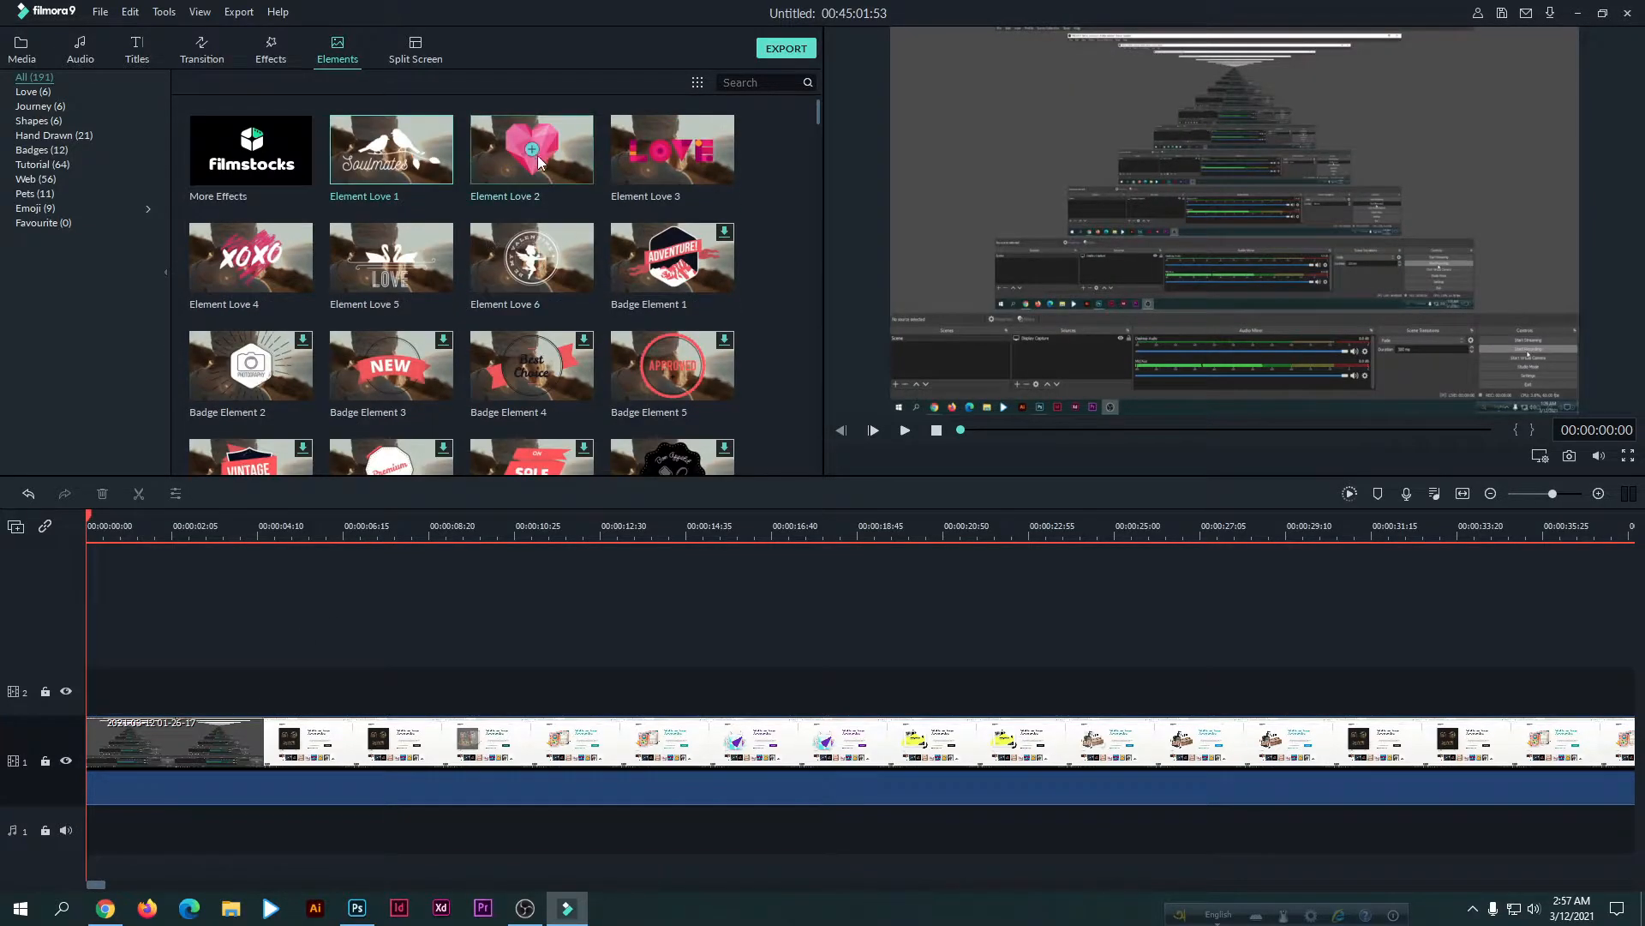
drag(419, 357, 136, 691)
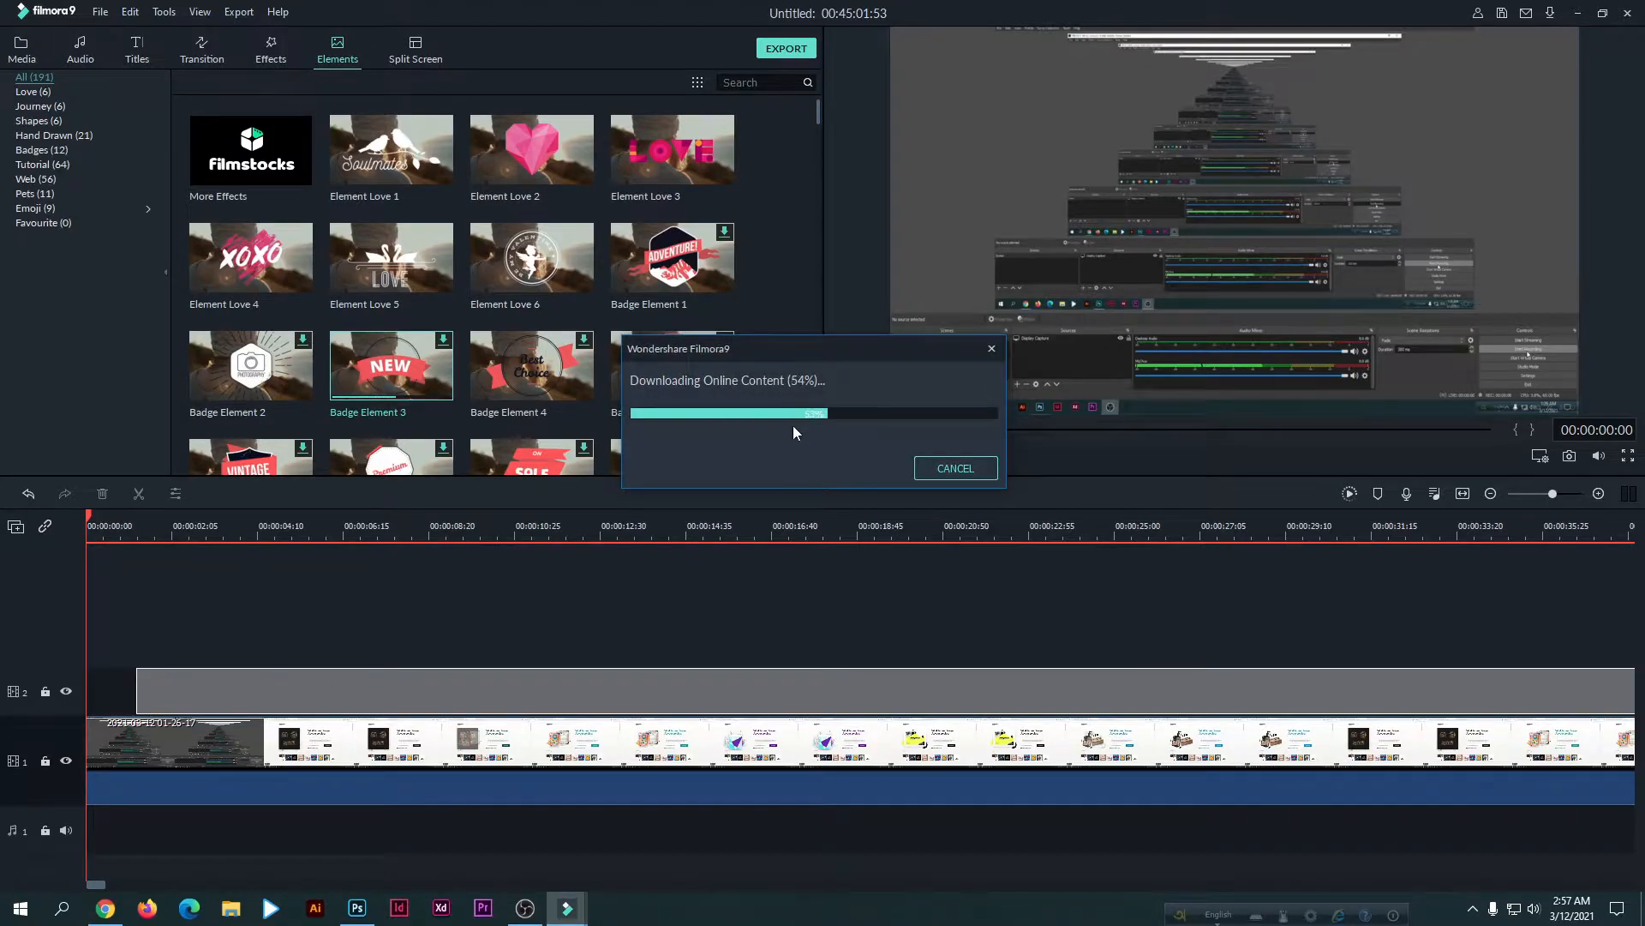
drag(263, 682, 213, 684)
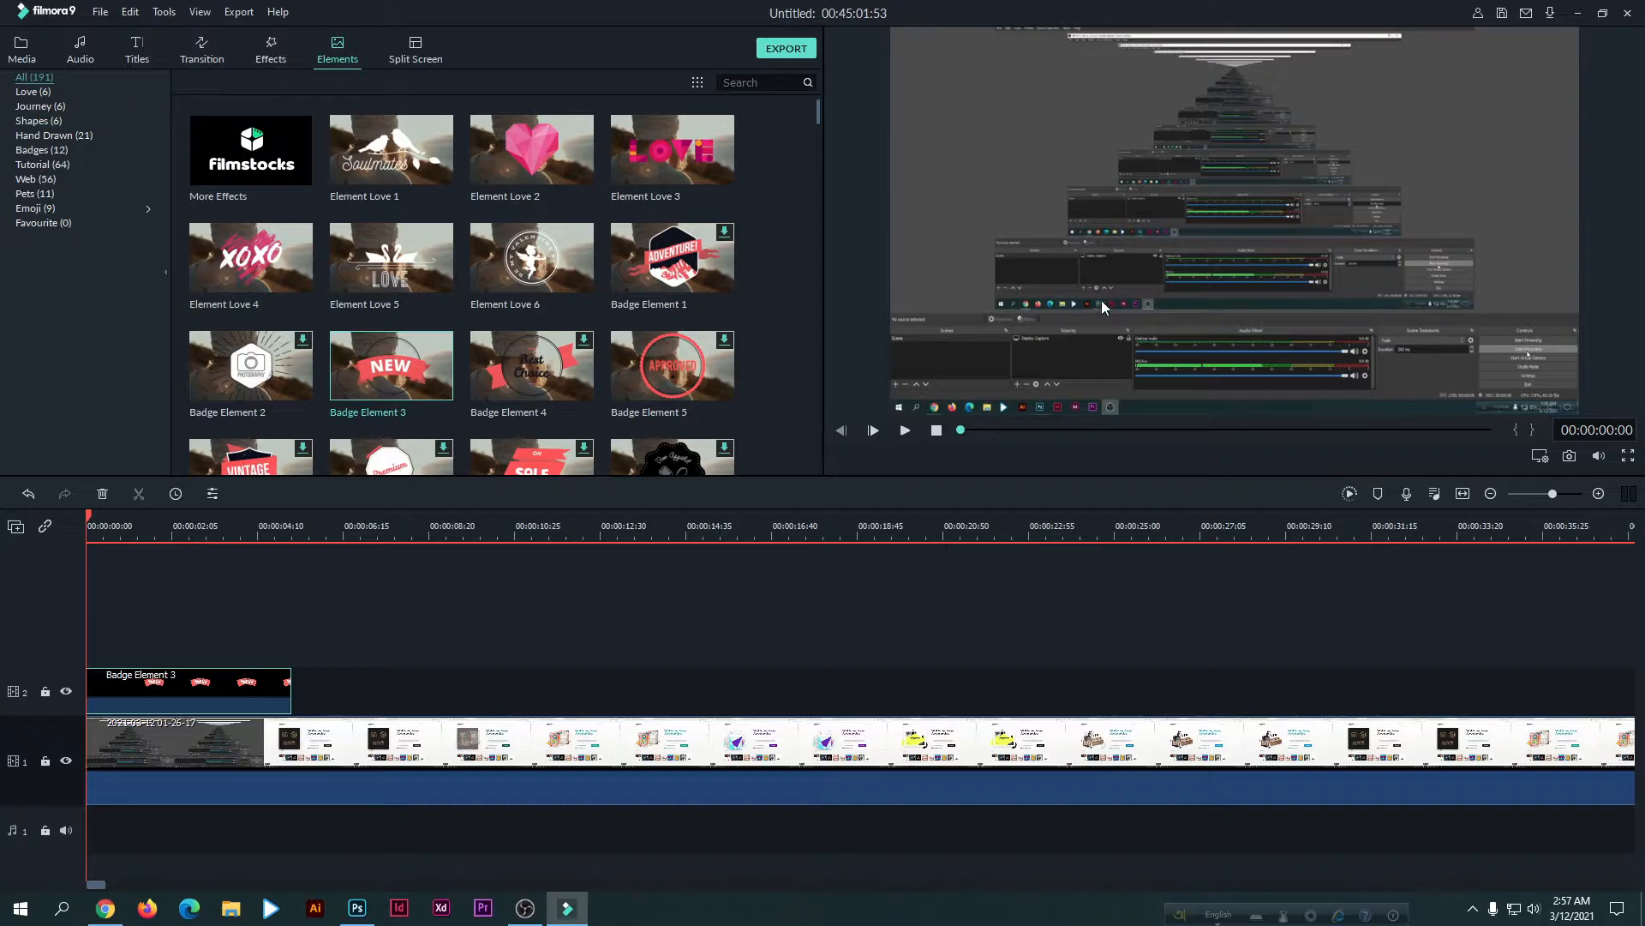
Play back the Badge Element 3 overlay and look through the tutorial and web elements in the library.
key(space)
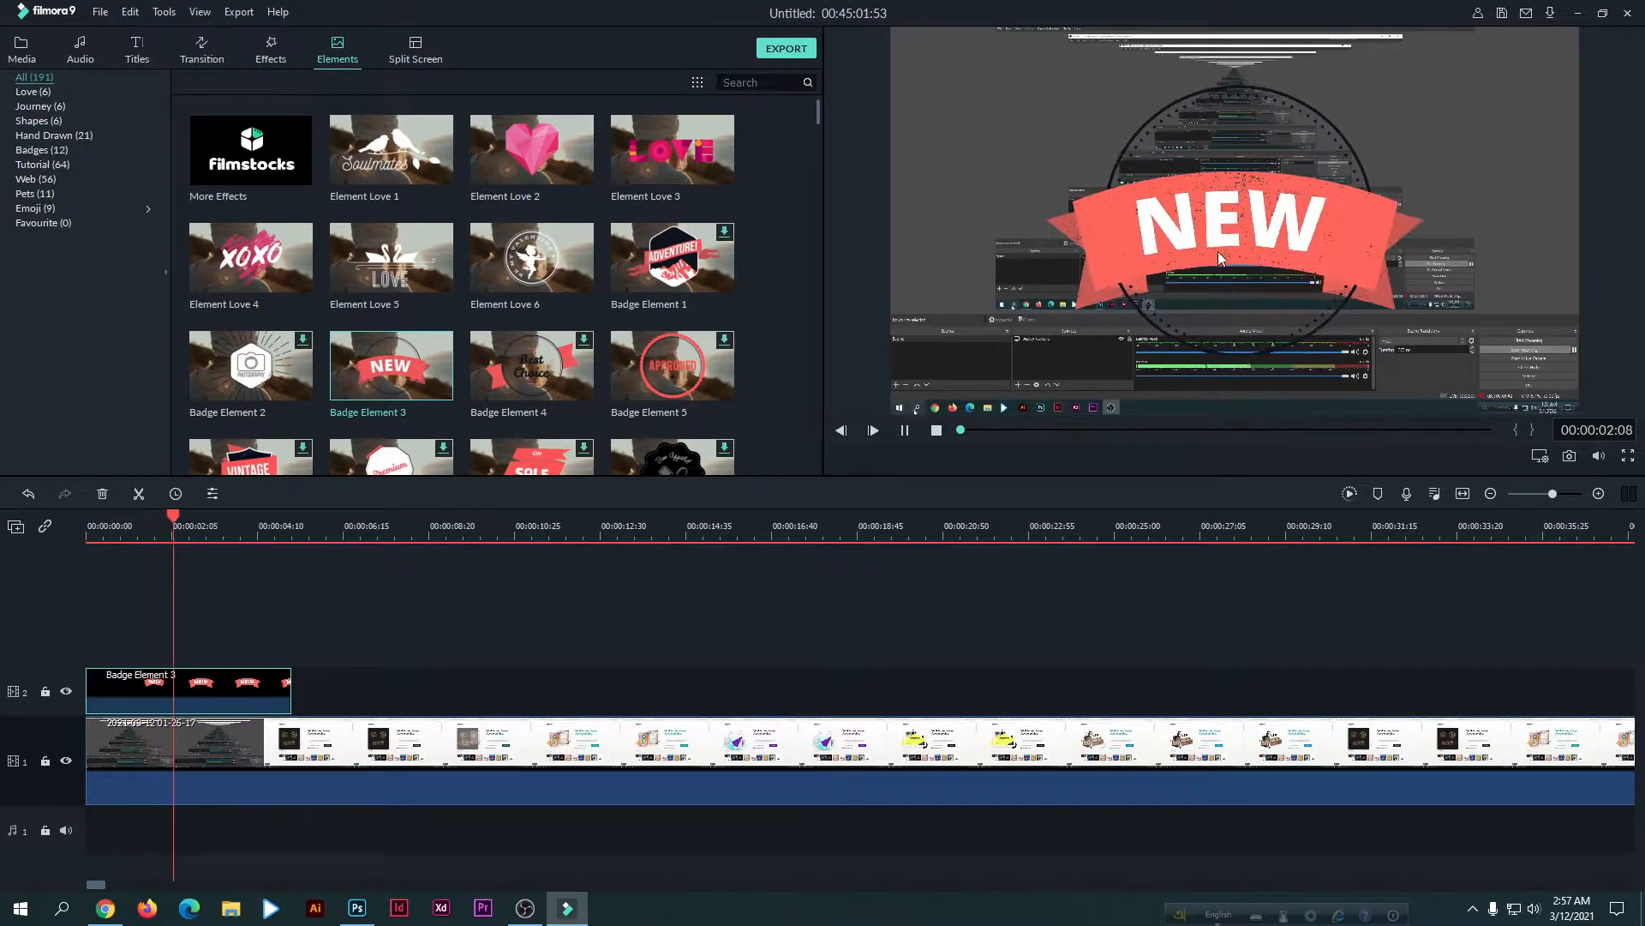
key(space)
scroll(411, 395, down, 10)
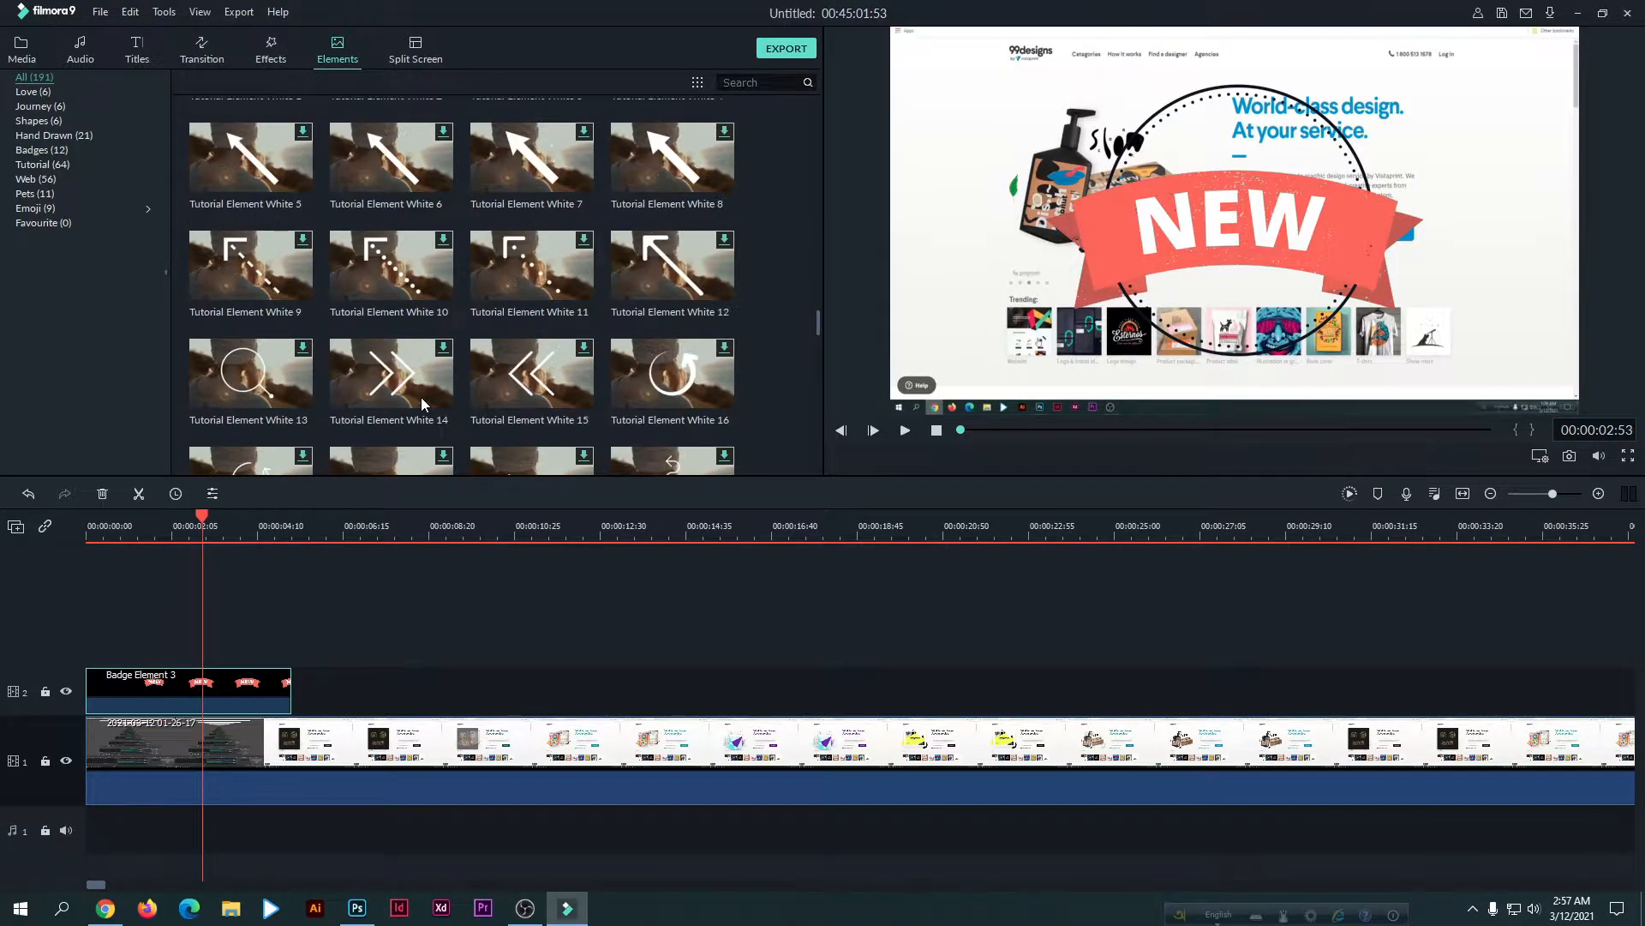
scroll(420, 398, down, 5)
scroll(426, 363, up, 5)
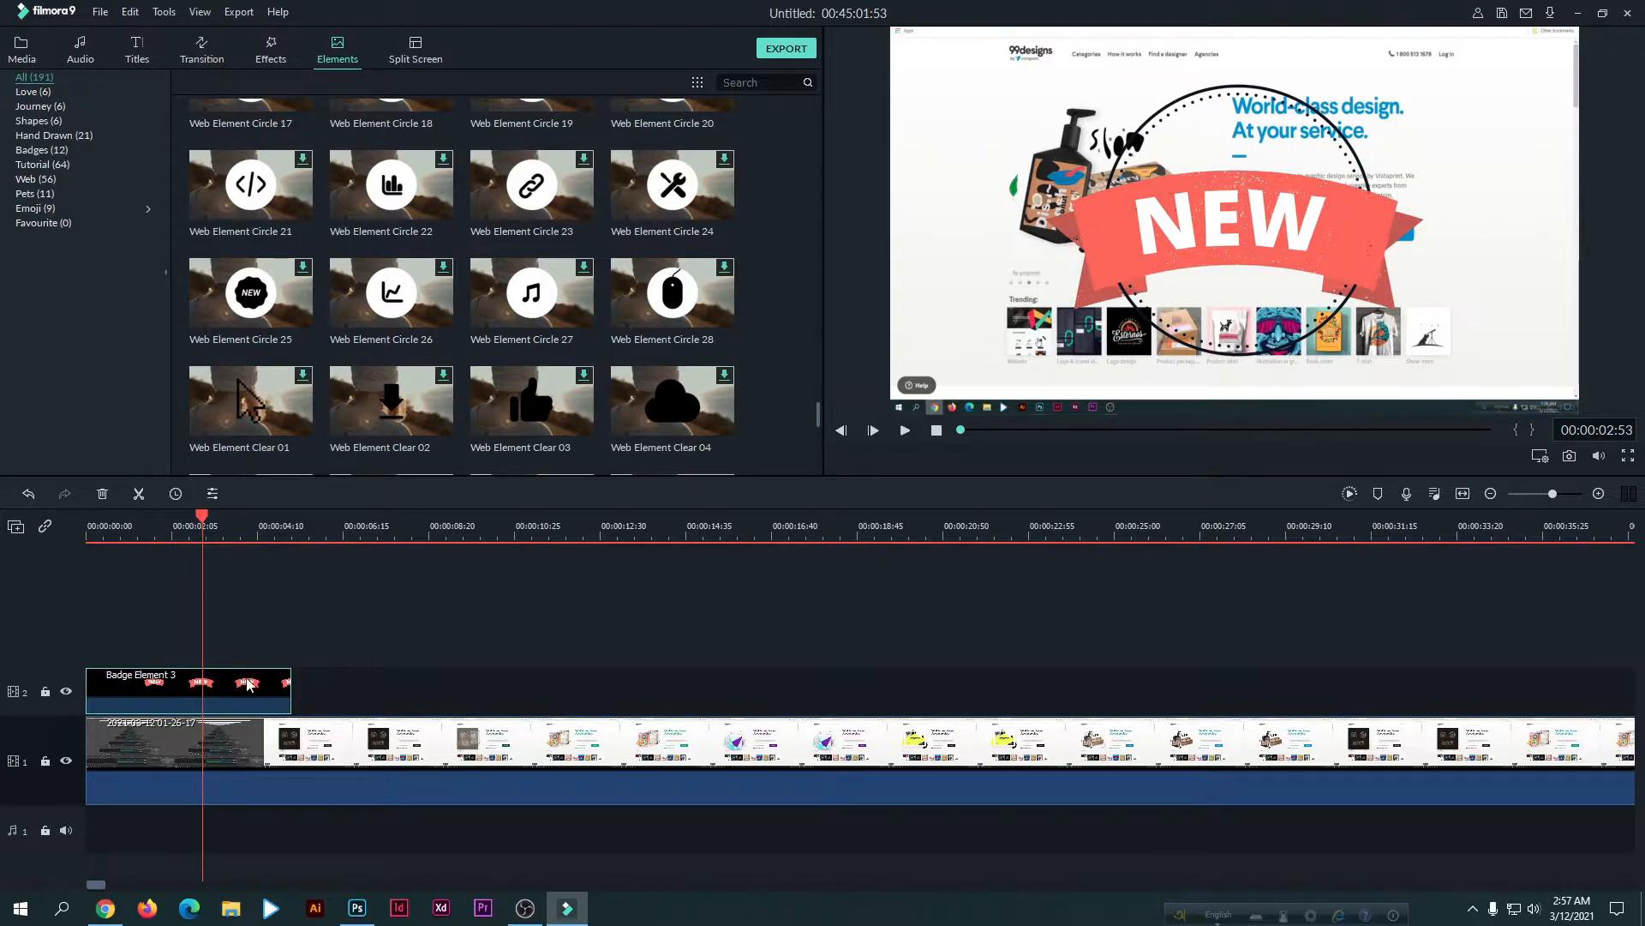
Delete the Badge Element 3 clip from video track 2, undoing and repeating the deletion to try different delete methods.
key(ctrl+z)
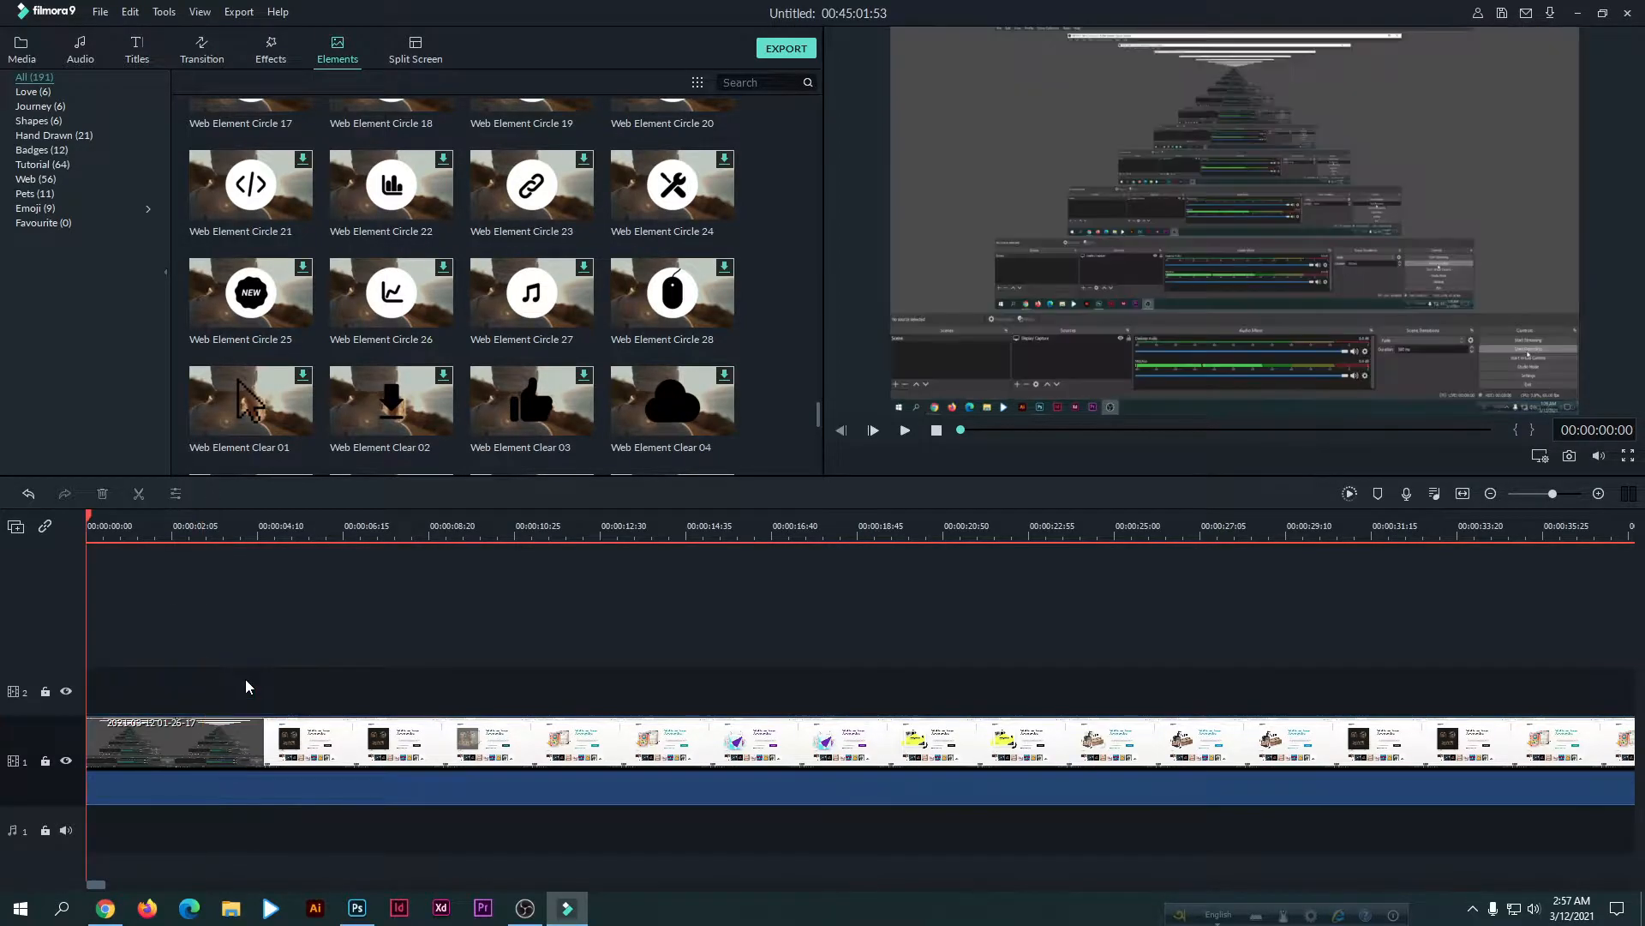
key(ctrl+z)
right_click(246, 684)
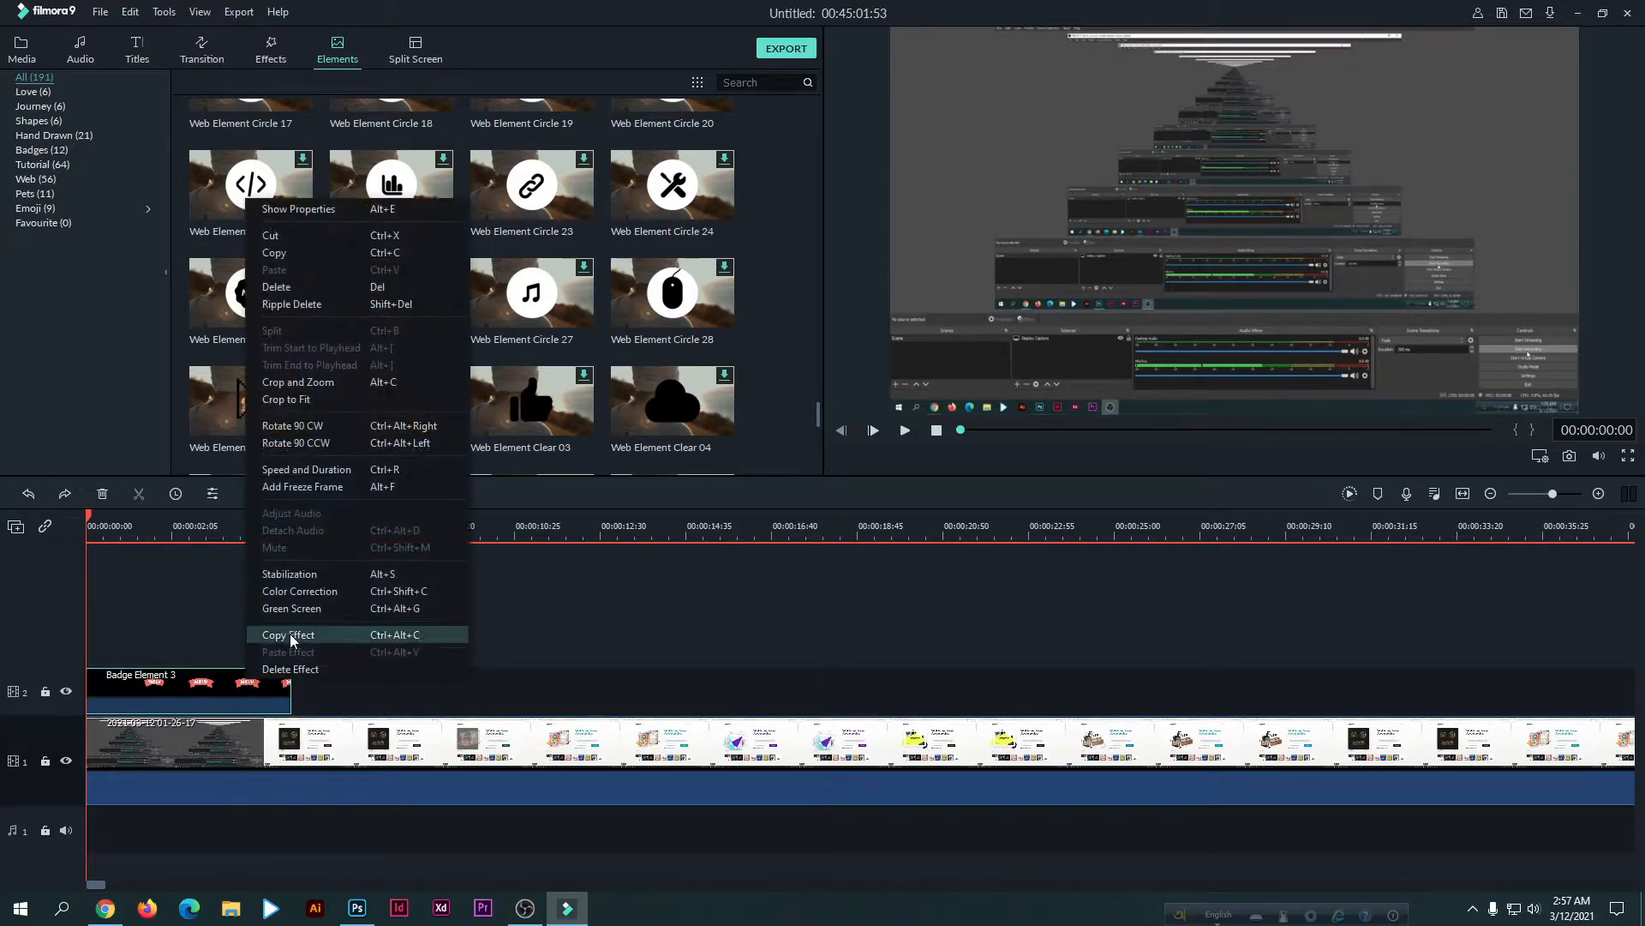
click(306, 291)
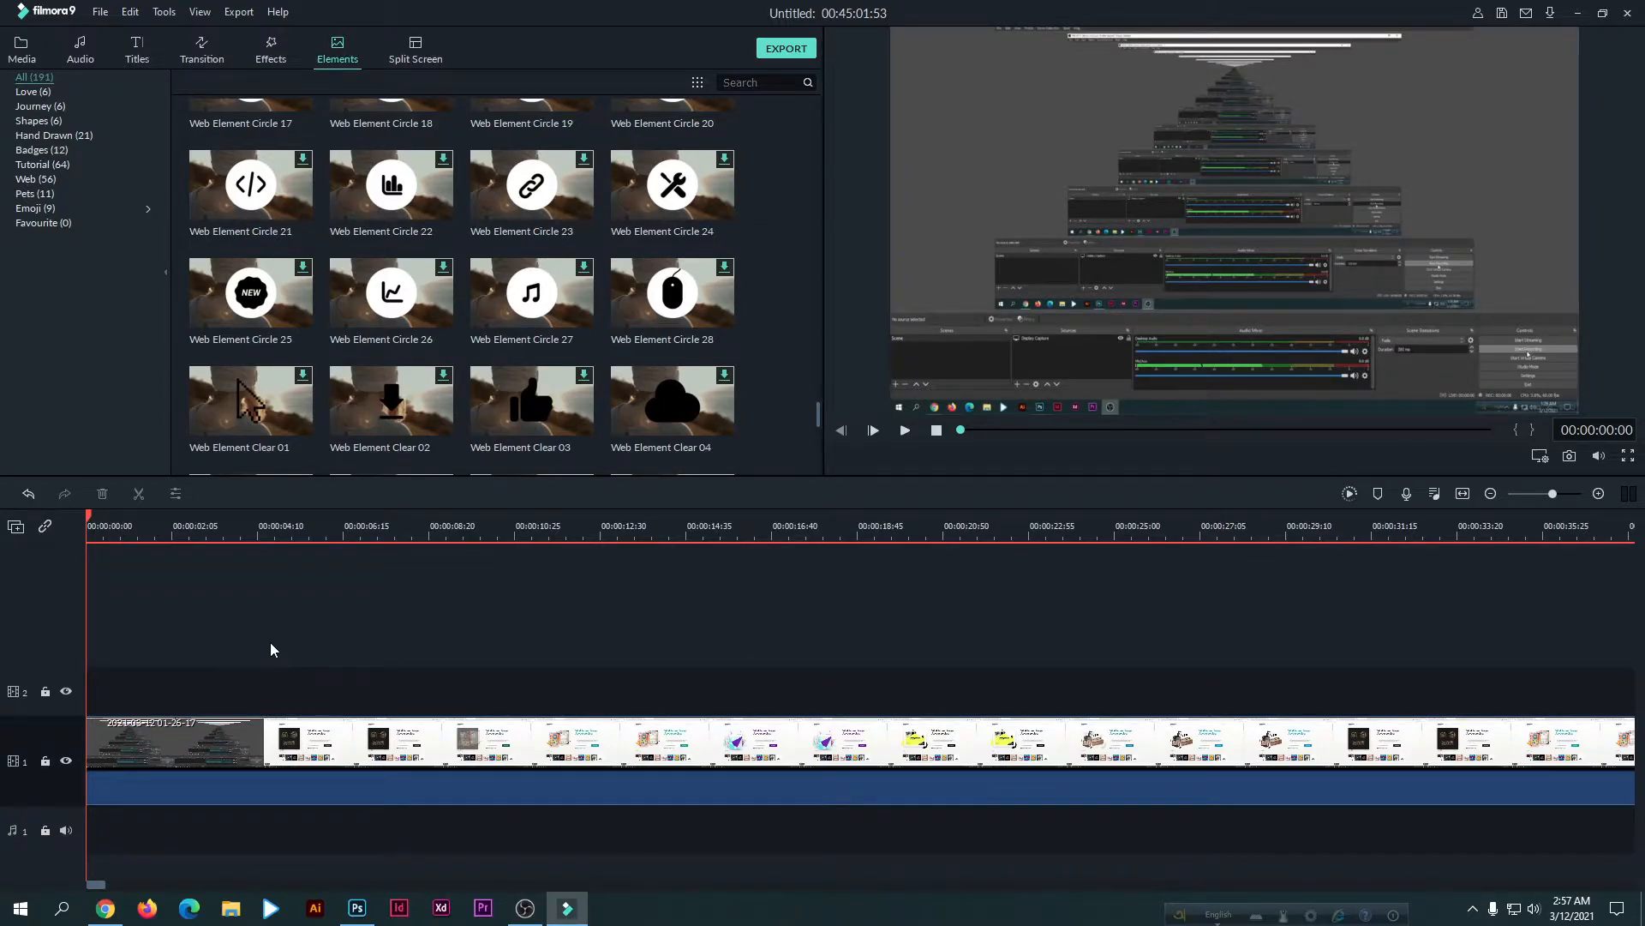
key(ctrl+z)
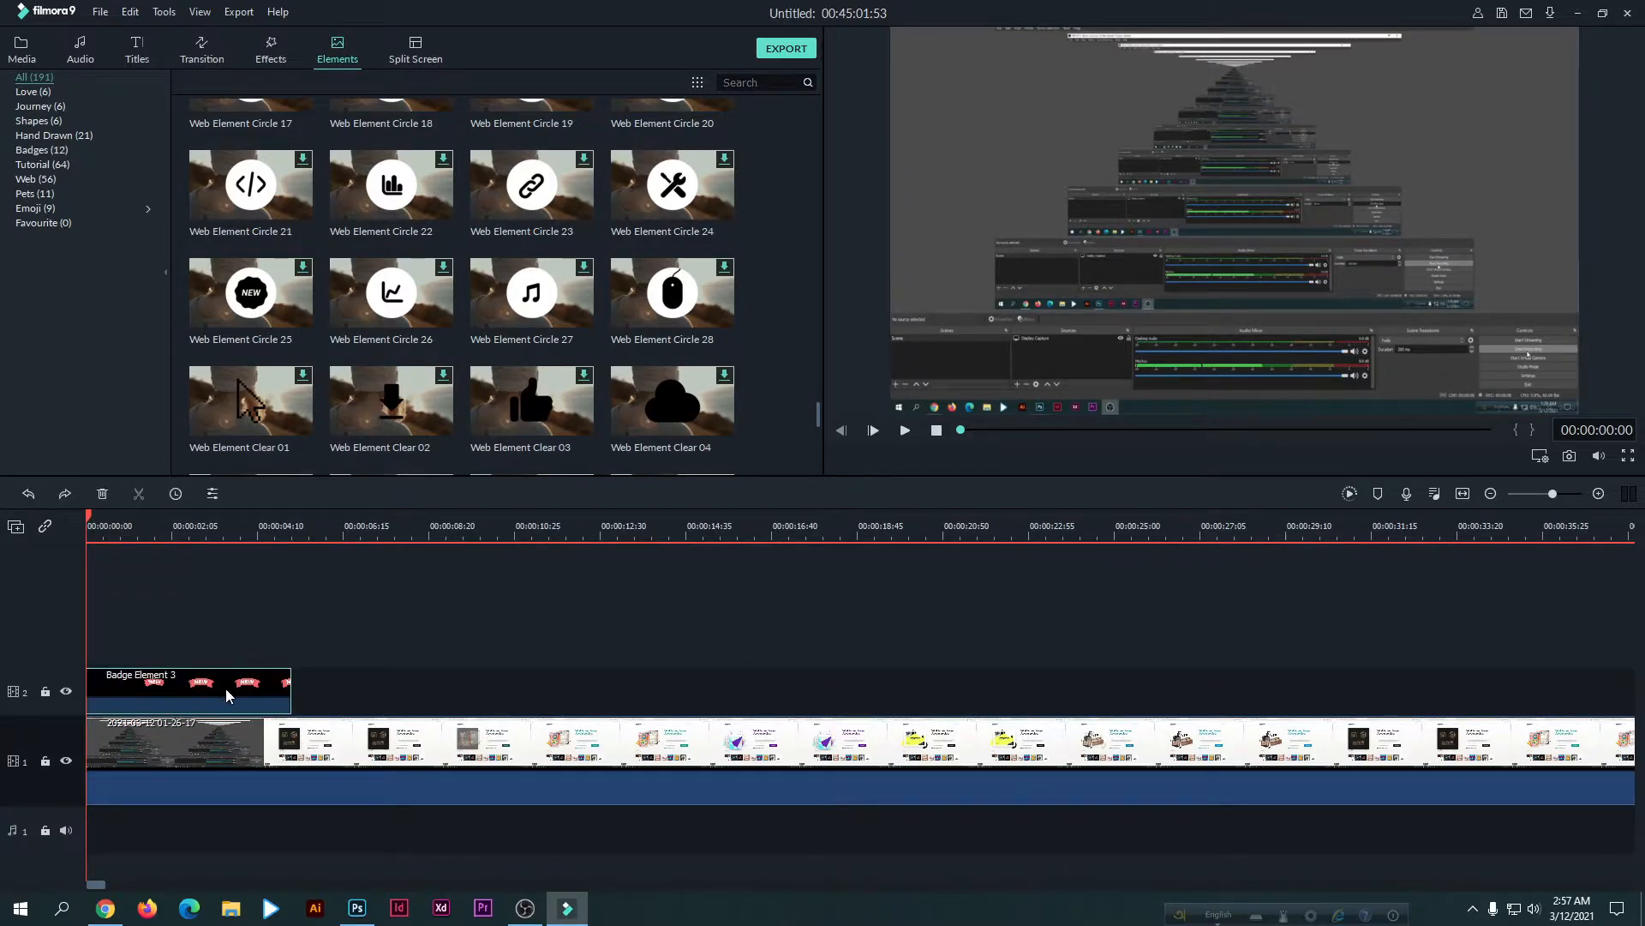
click(102, 494)
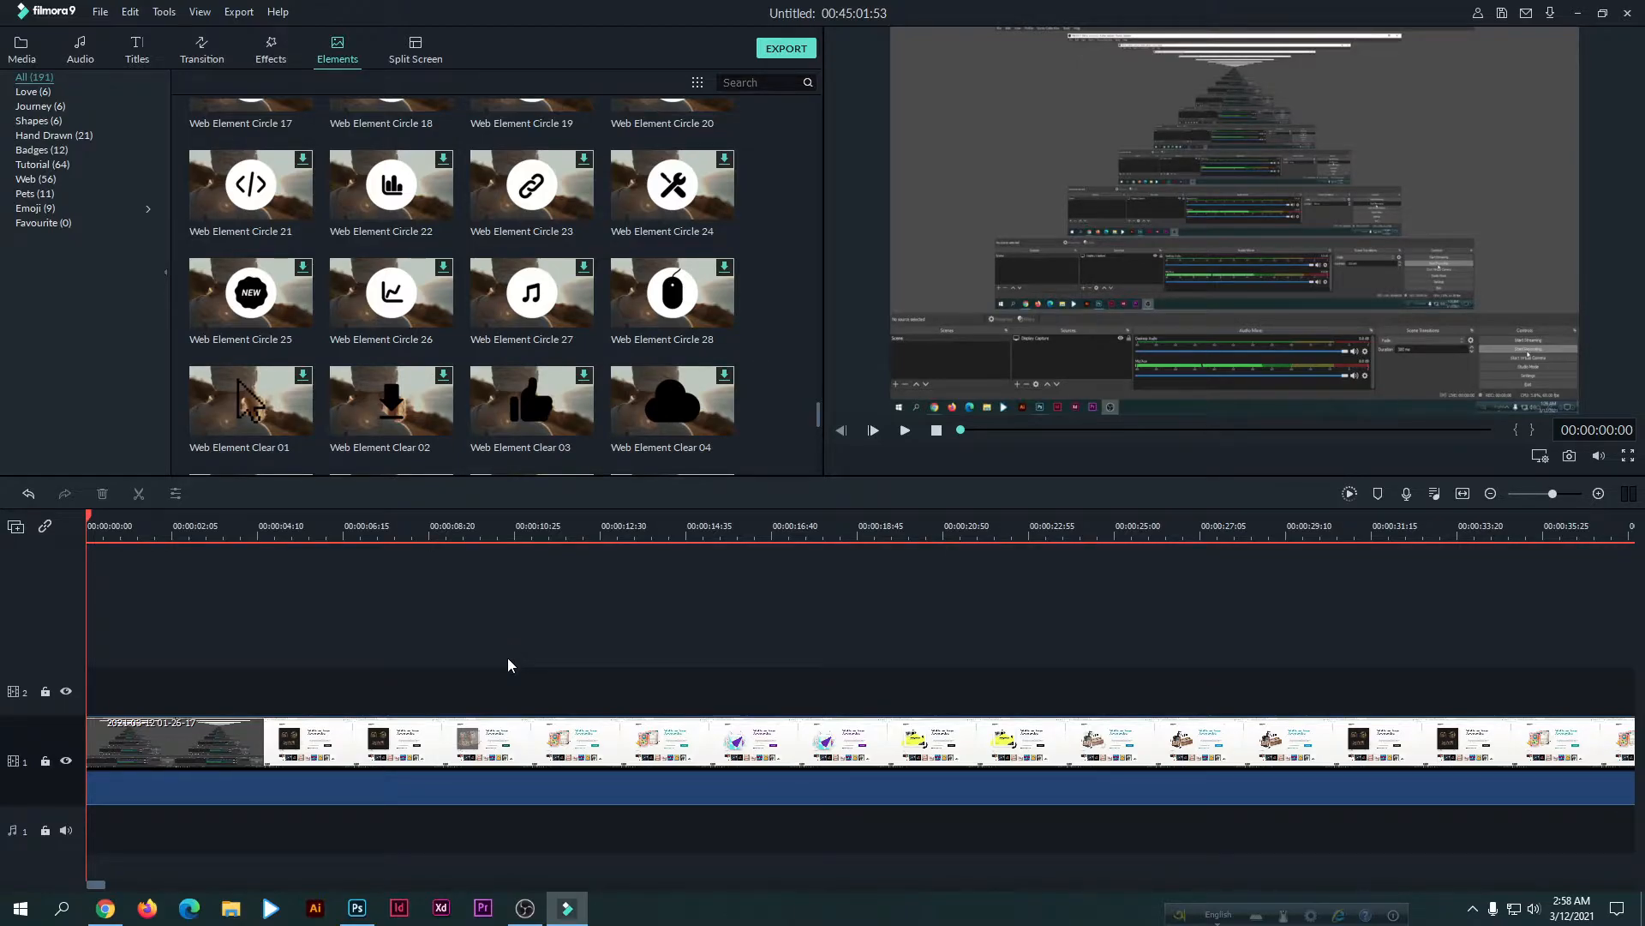
Place the curved arrow Tutorial Element Black 25 at the start of video track 2.
scroll(434, 391, down, 6)
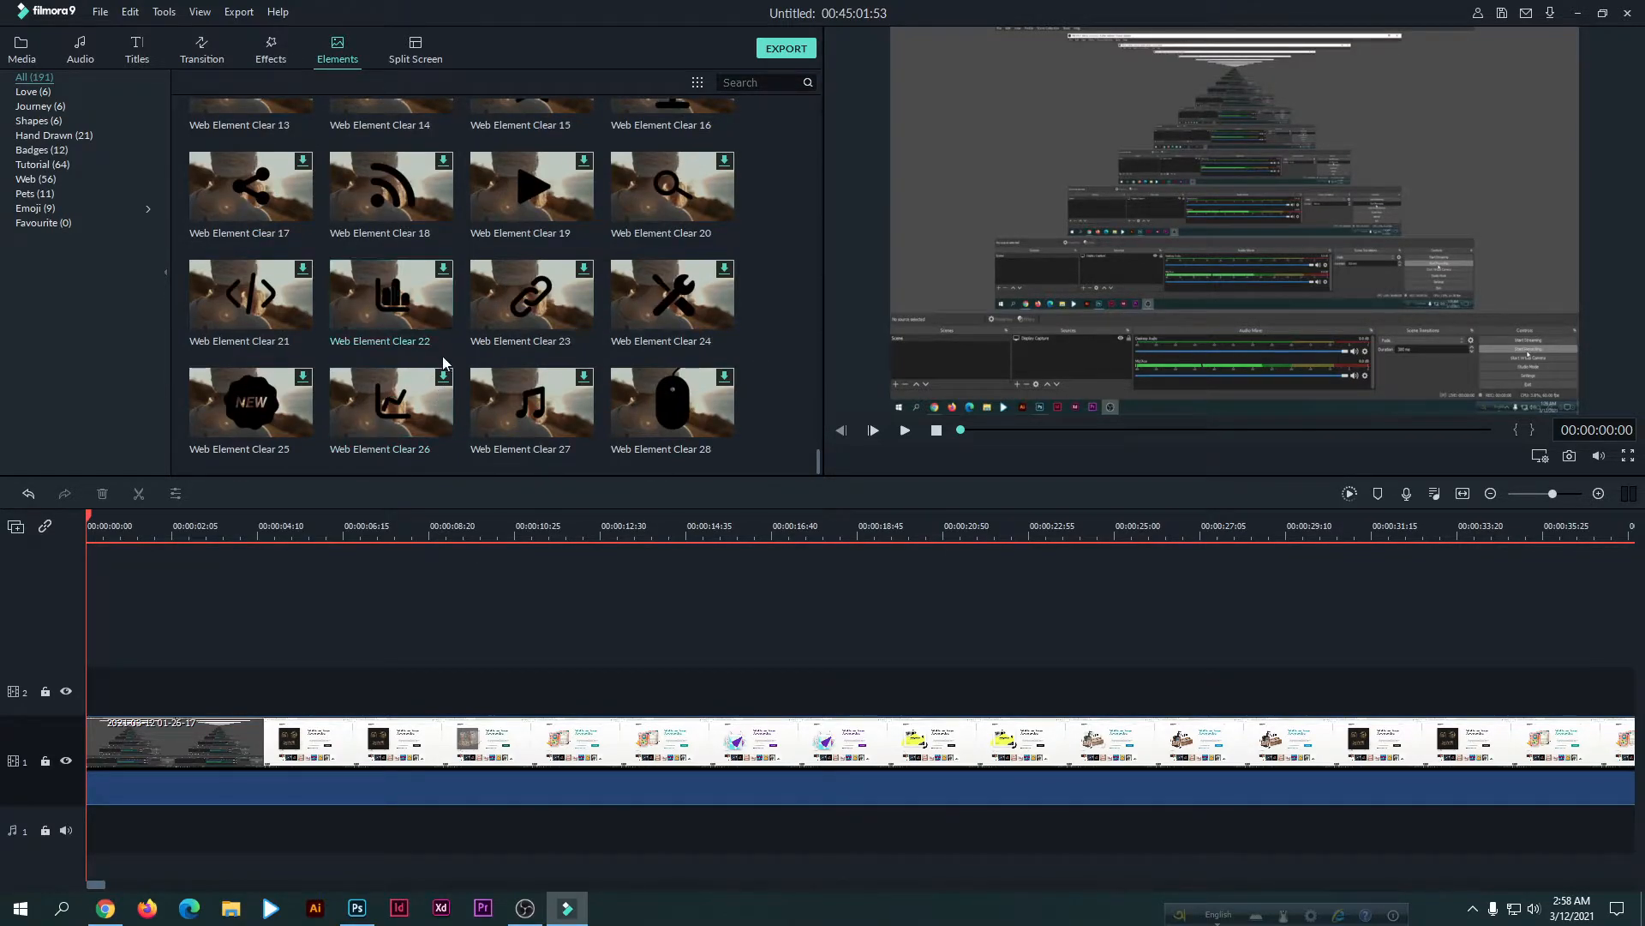
scroll(441, 356, up, 20)
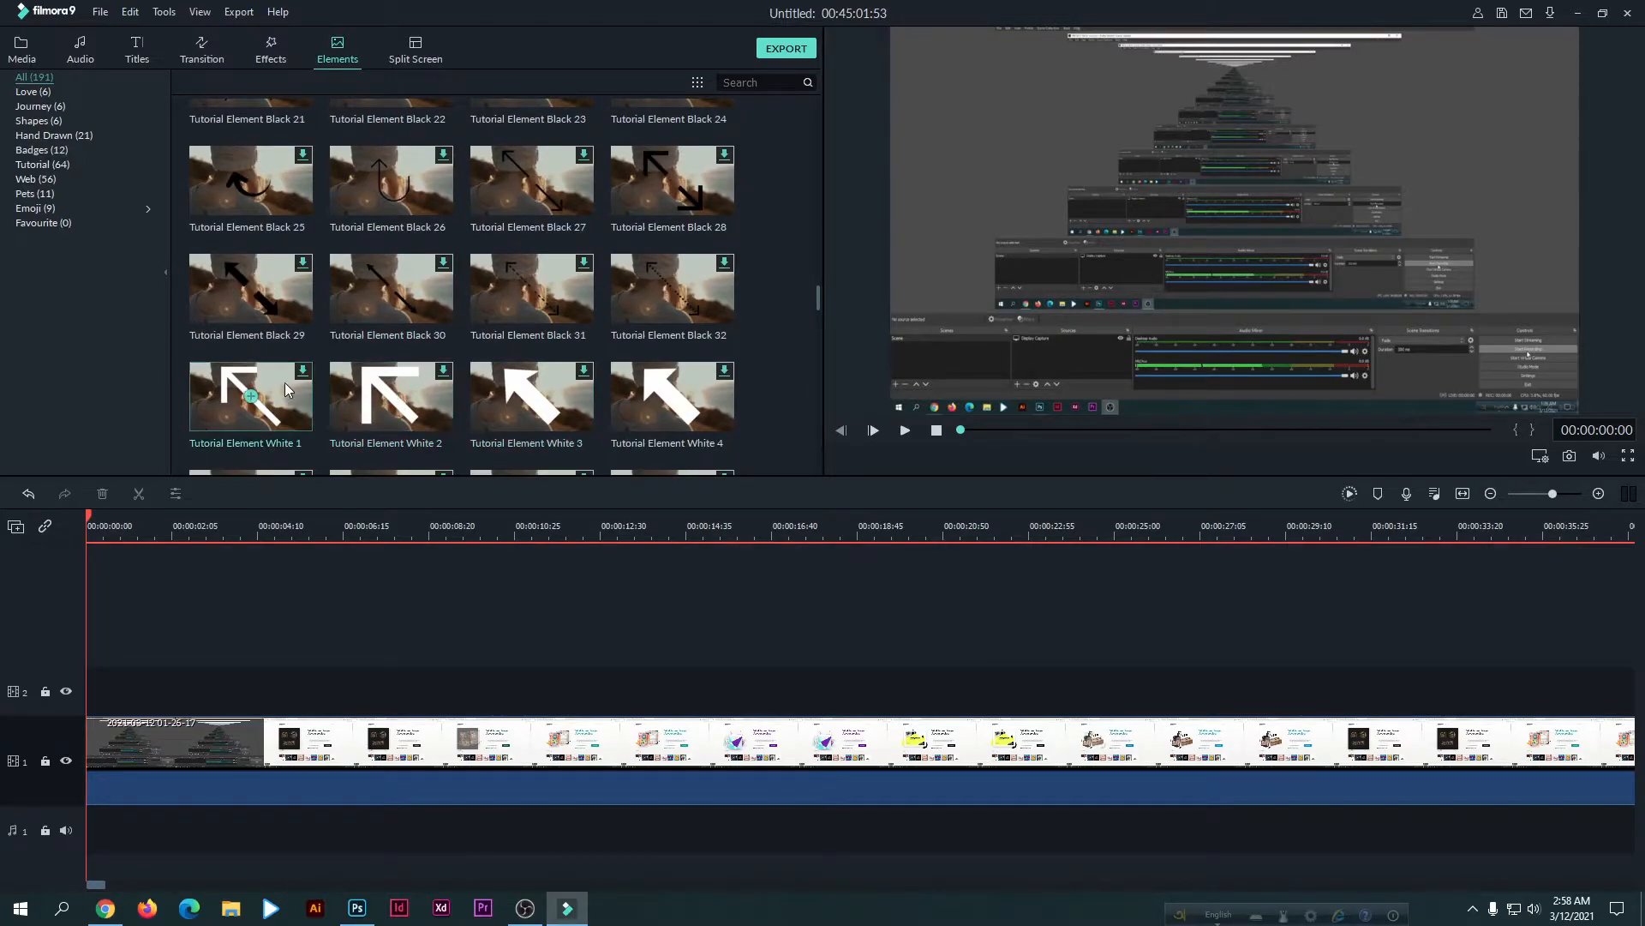
drag(250, 180, 210, 689)
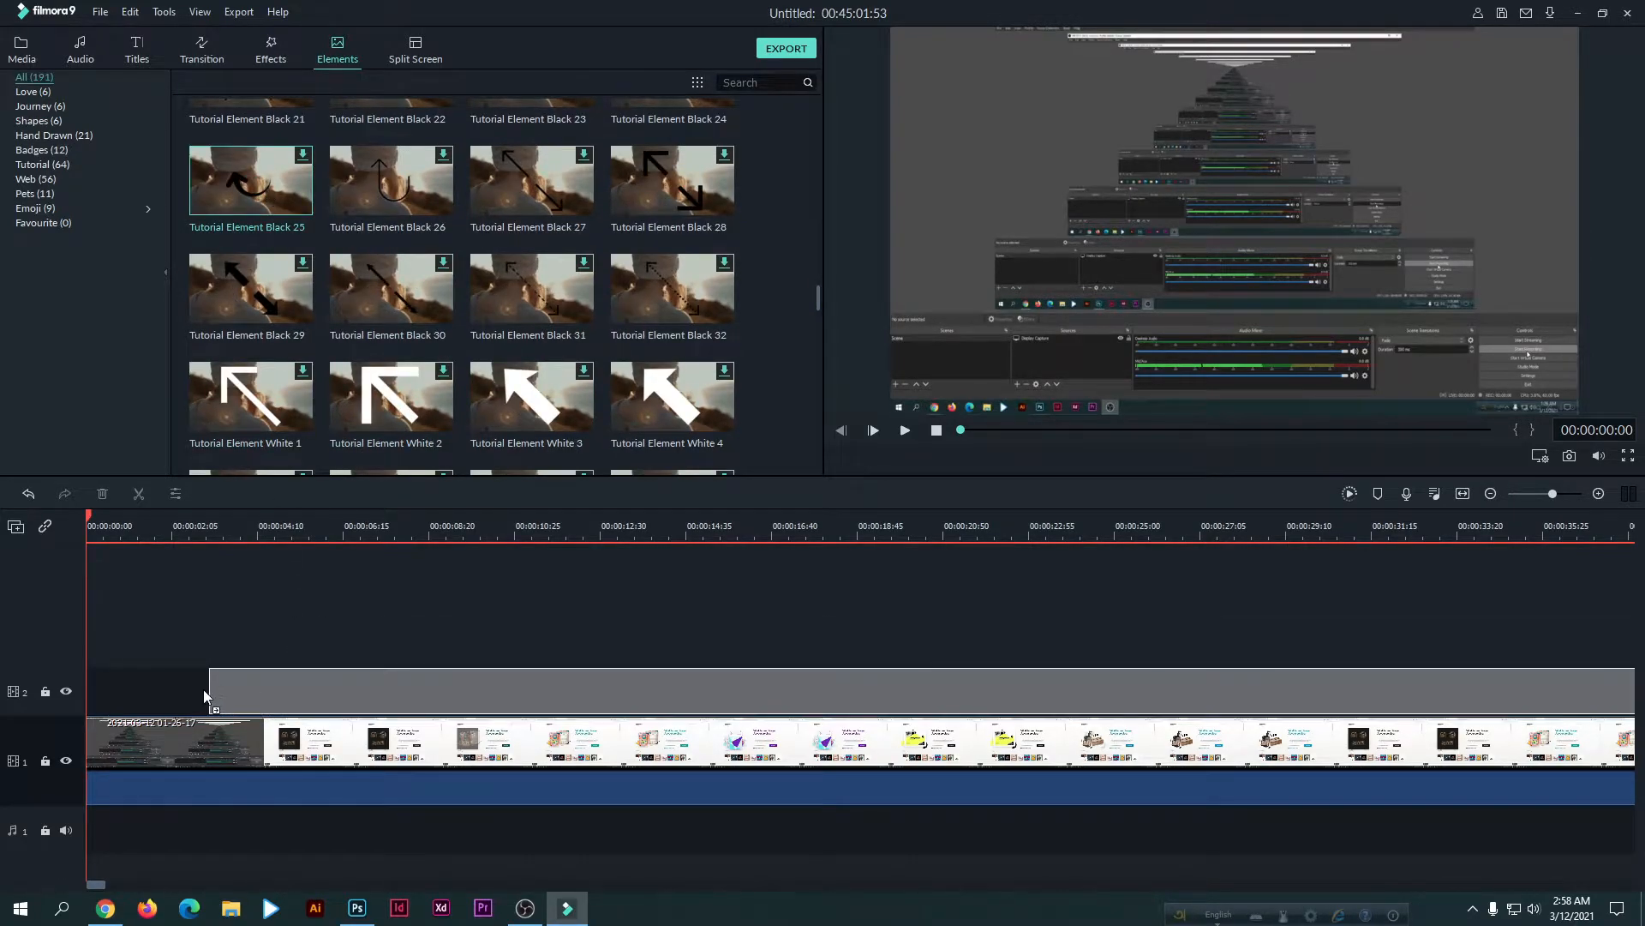
Play back the curved arrow overlay, and replay it from the start of the timeline.
key(space)
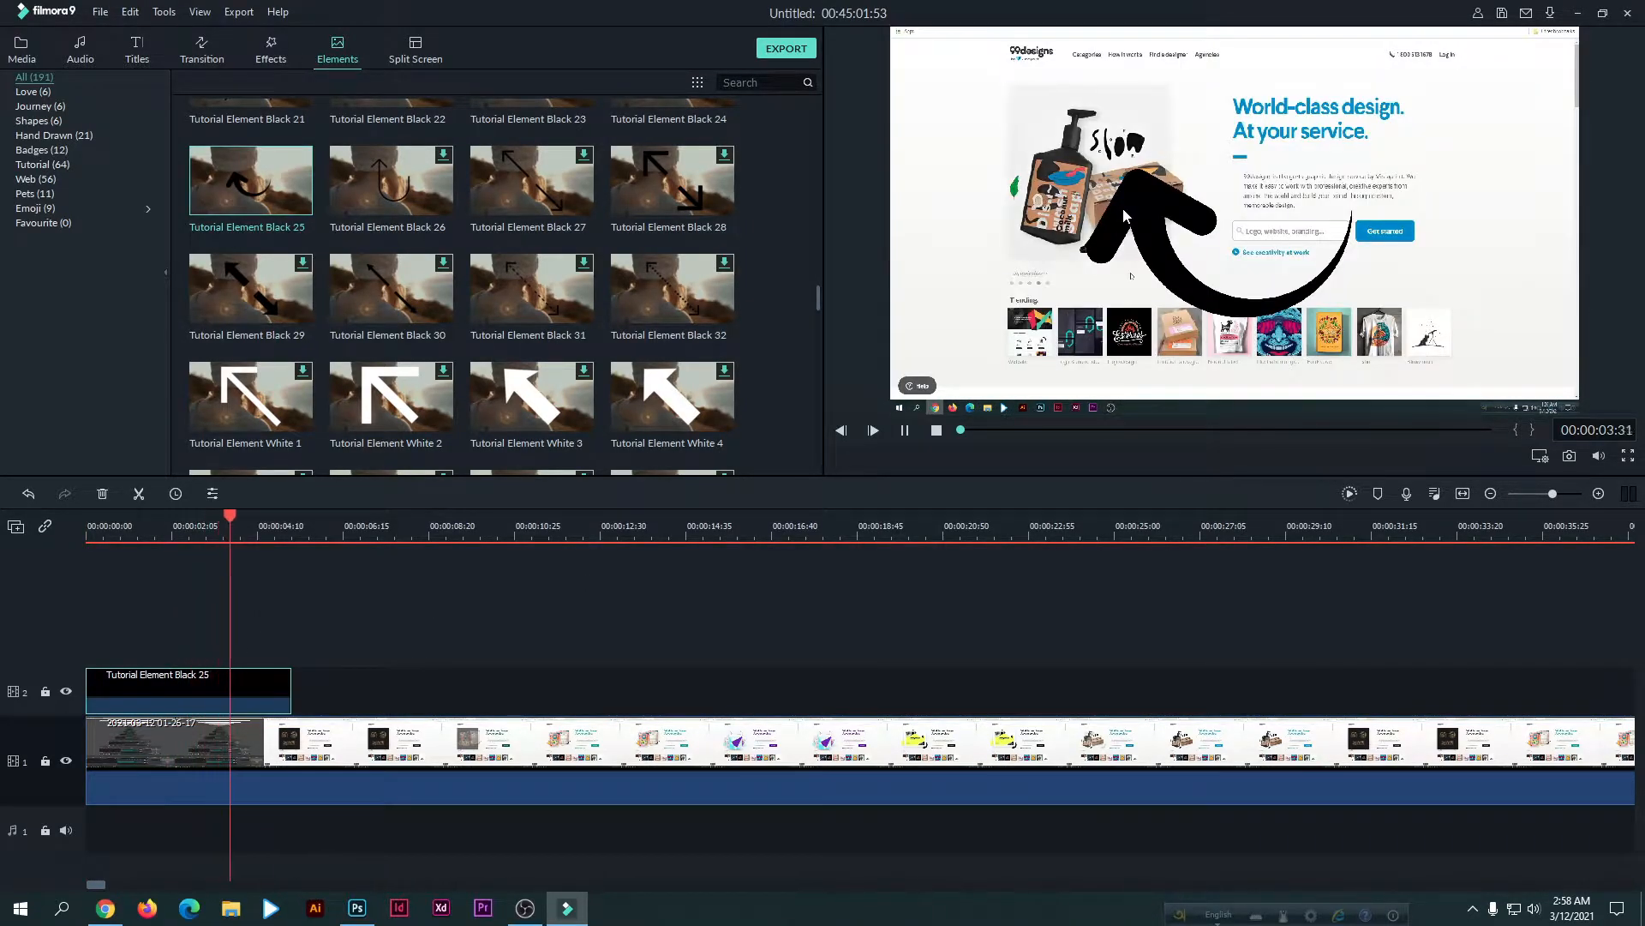
key(space)
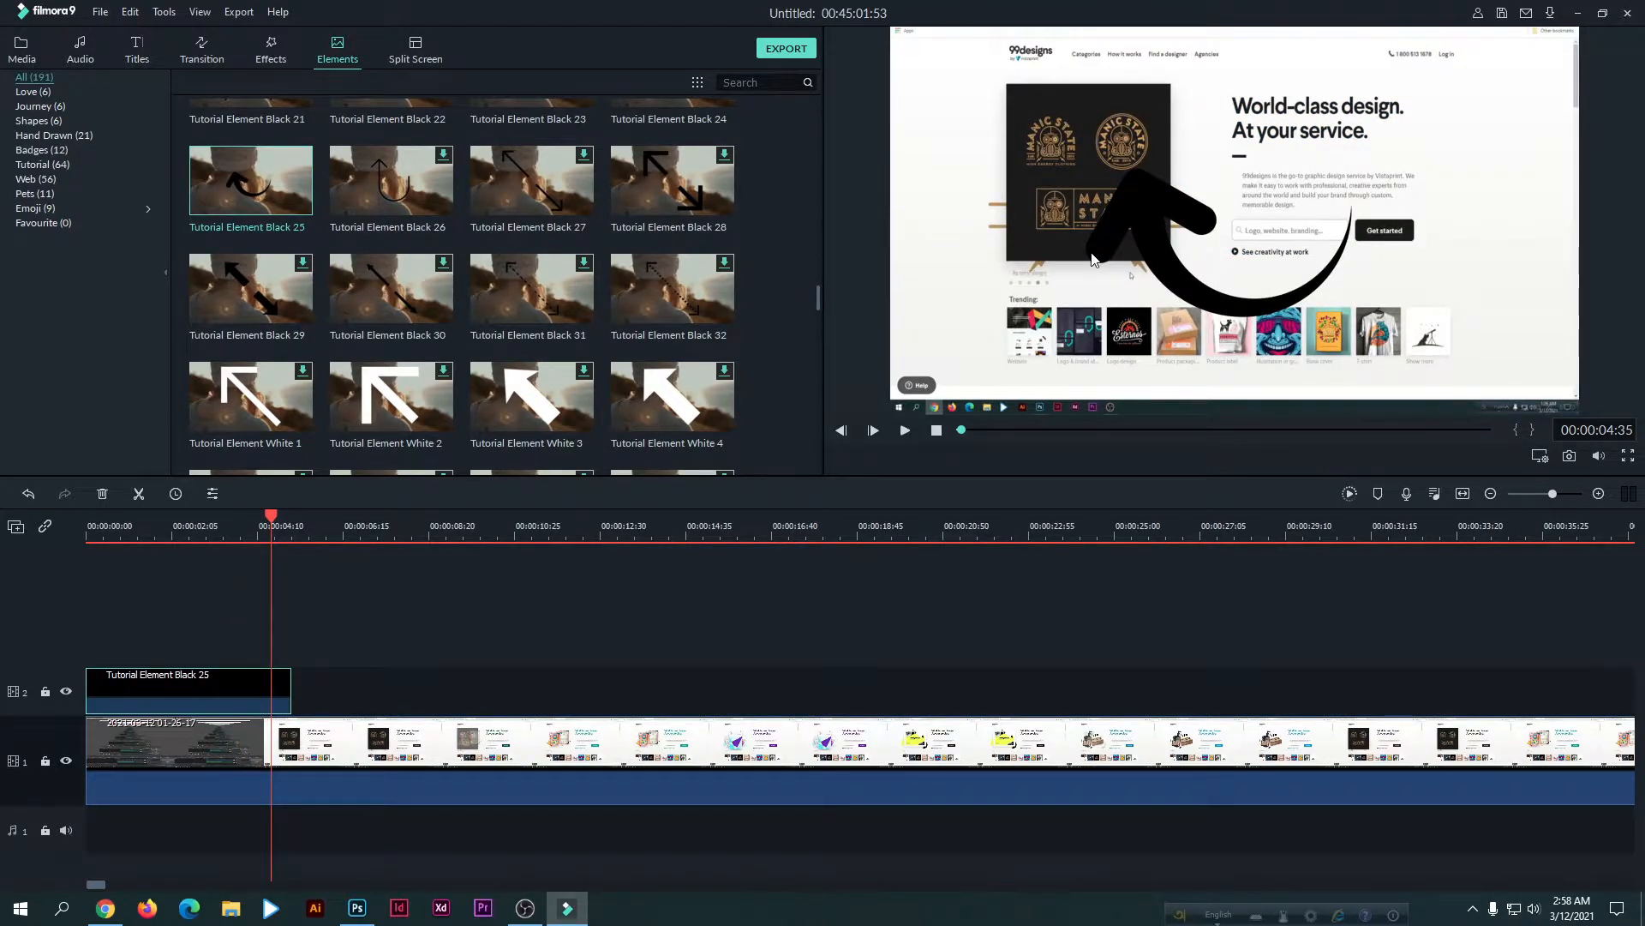
click(93, 535)
key(space)
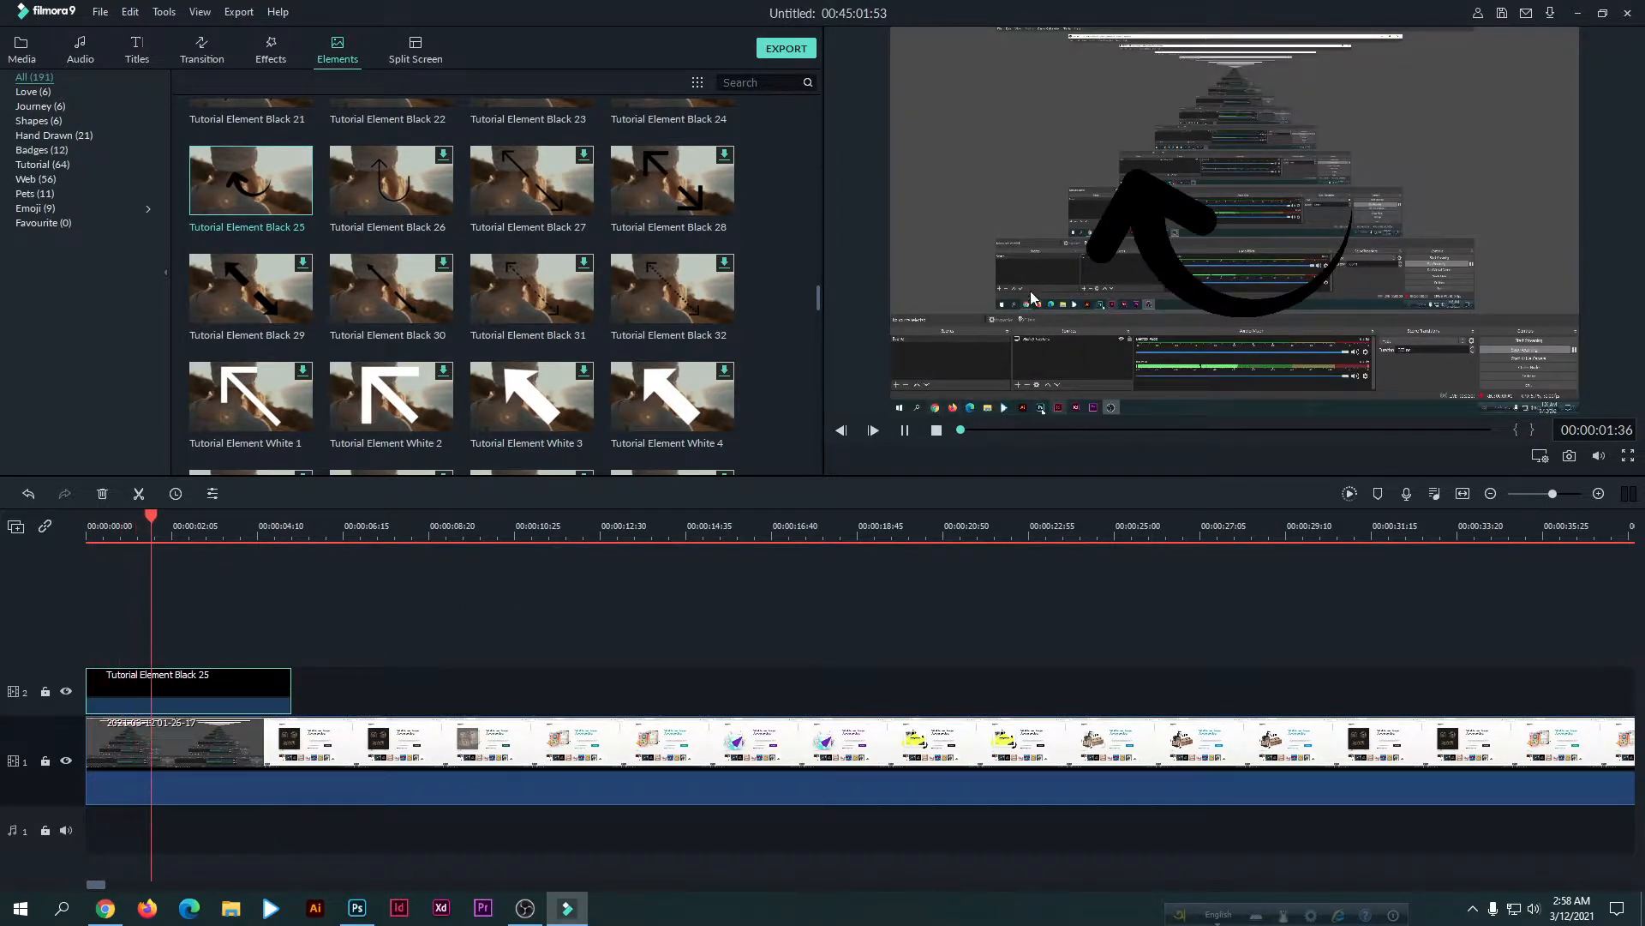
key(space)
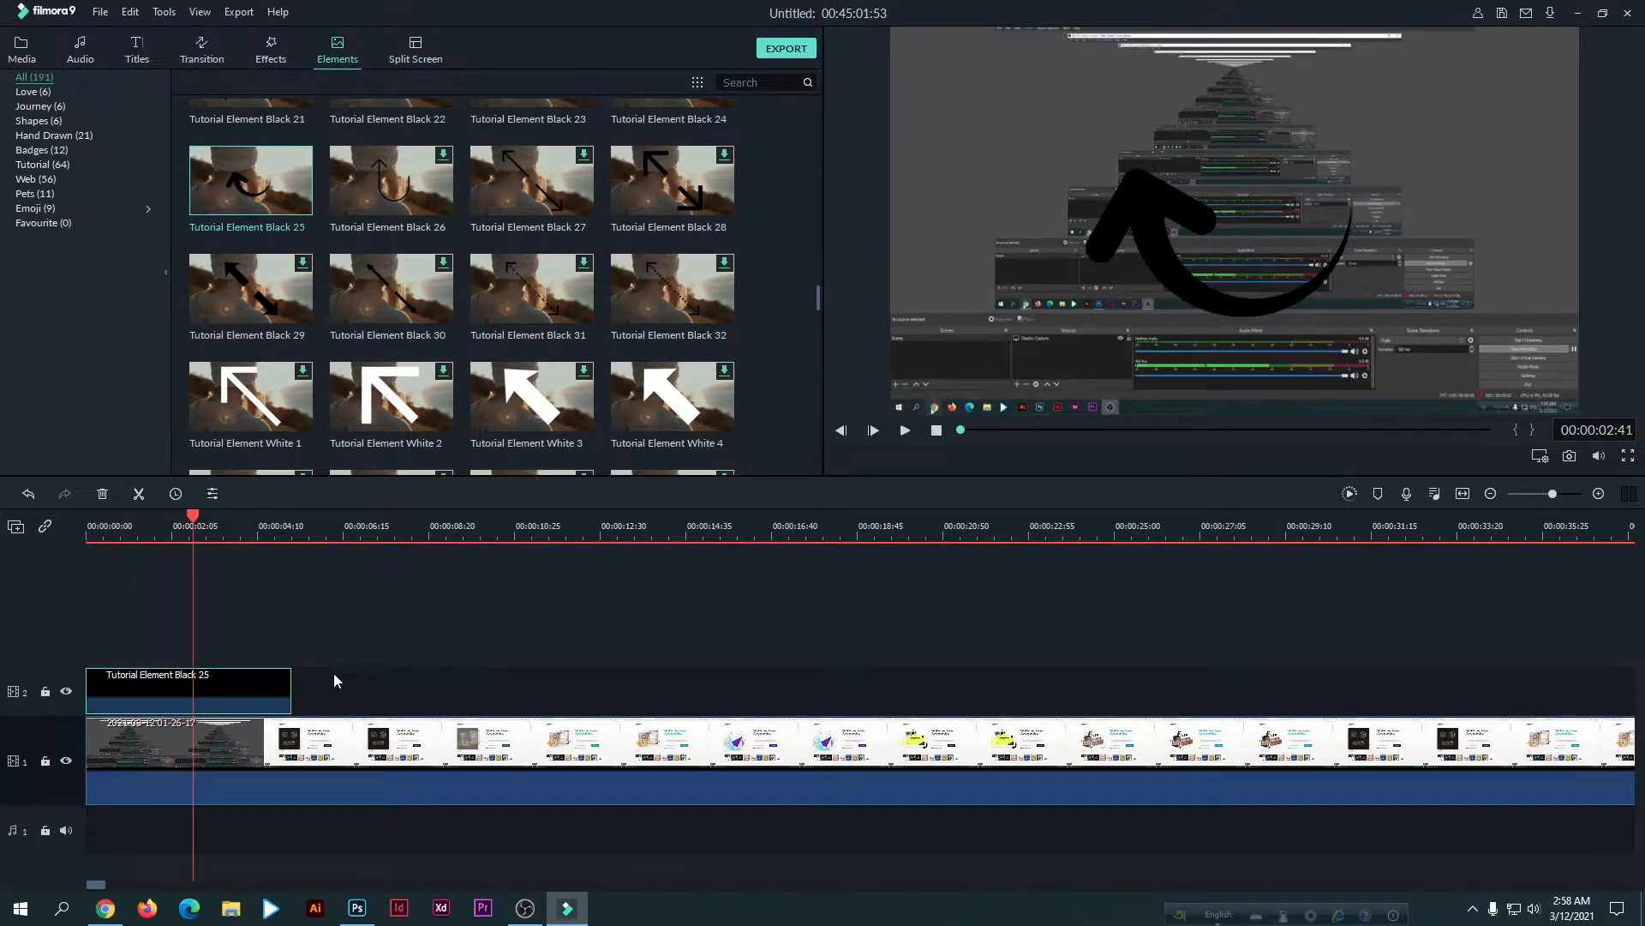
Place Badge Element 11 on video track 2 after the curved arrow clip and move it further along the track.
scroll(403, 234, up, 15)
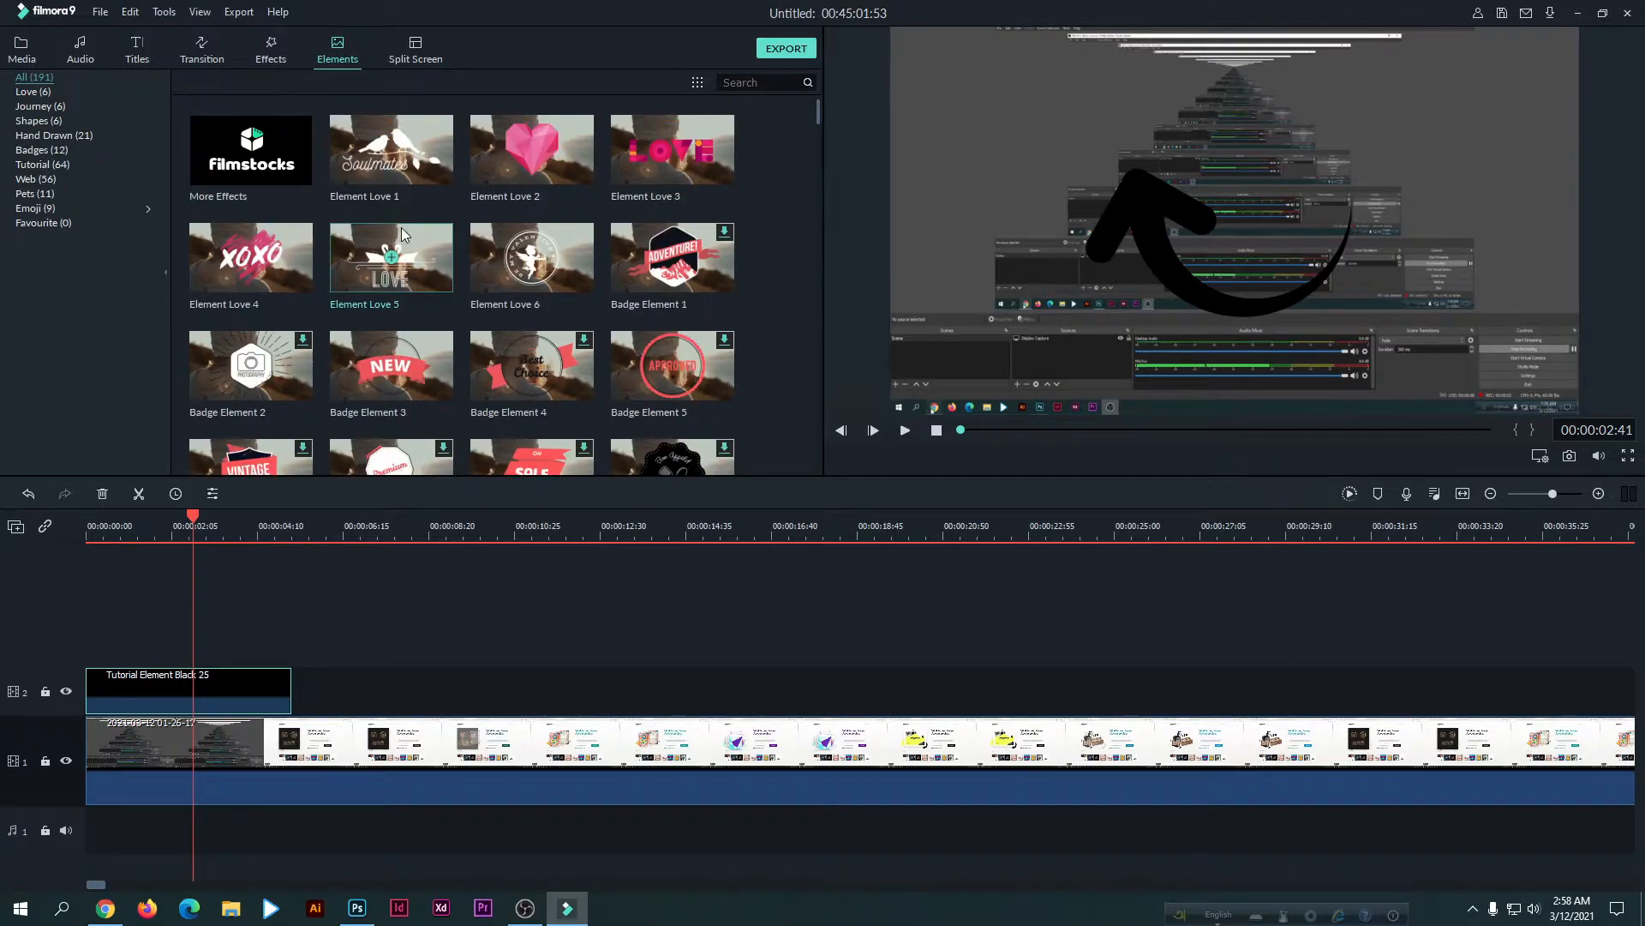
scroll(403, 234, down, 3)
drag(403, 256, 372, 683)
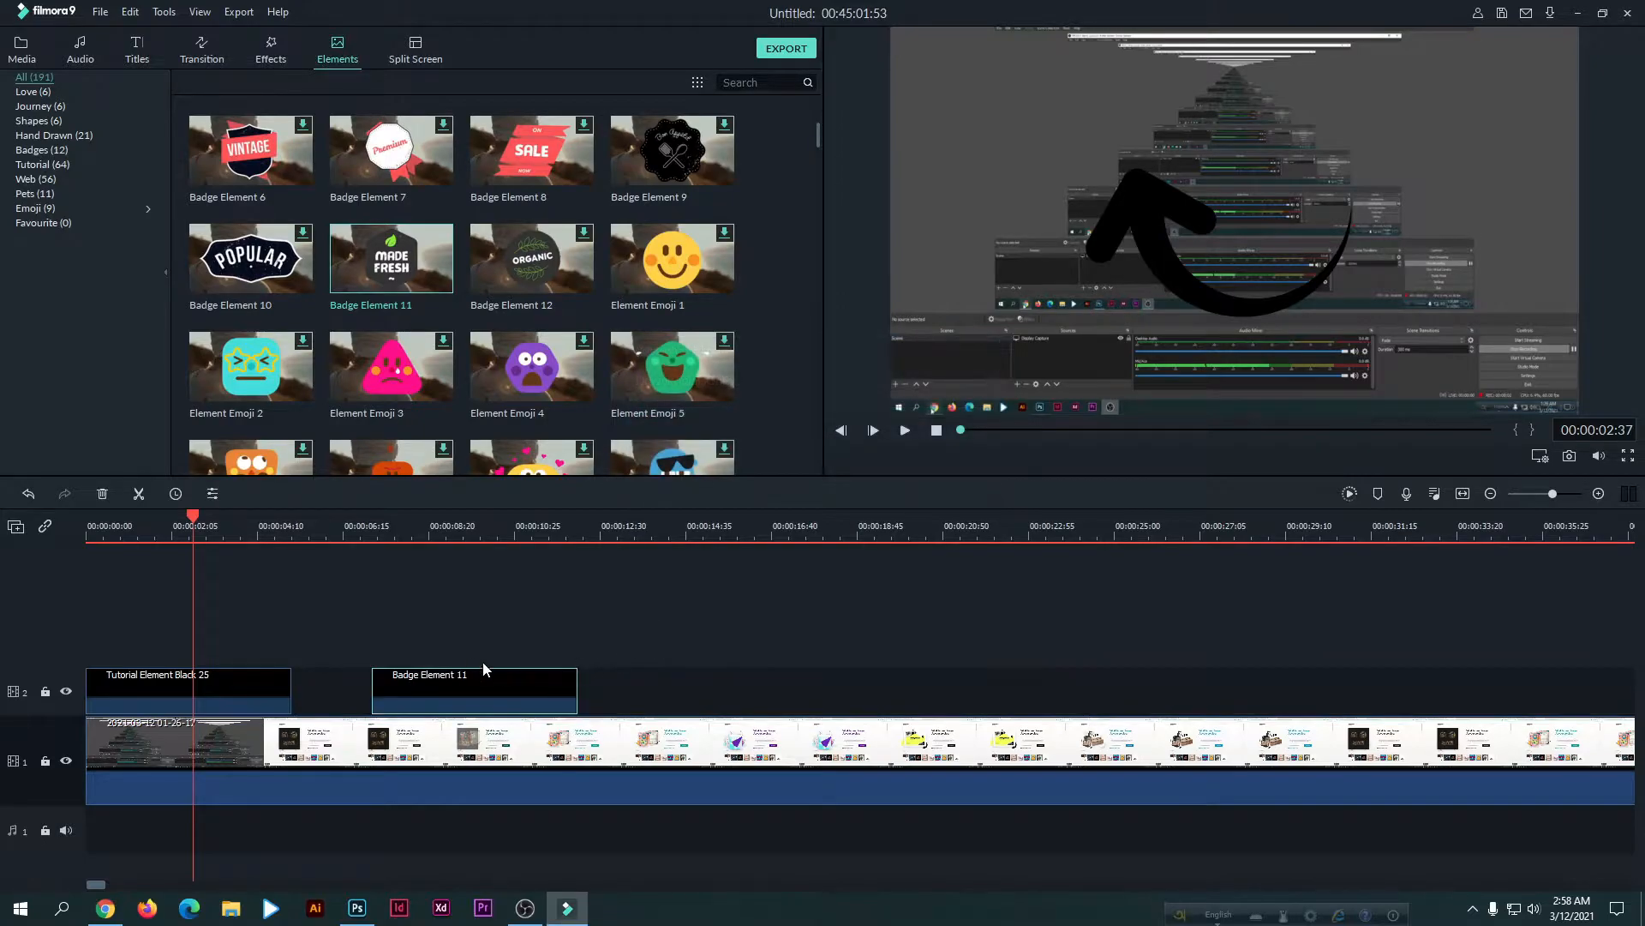
drag(528, 685, 864, 686)
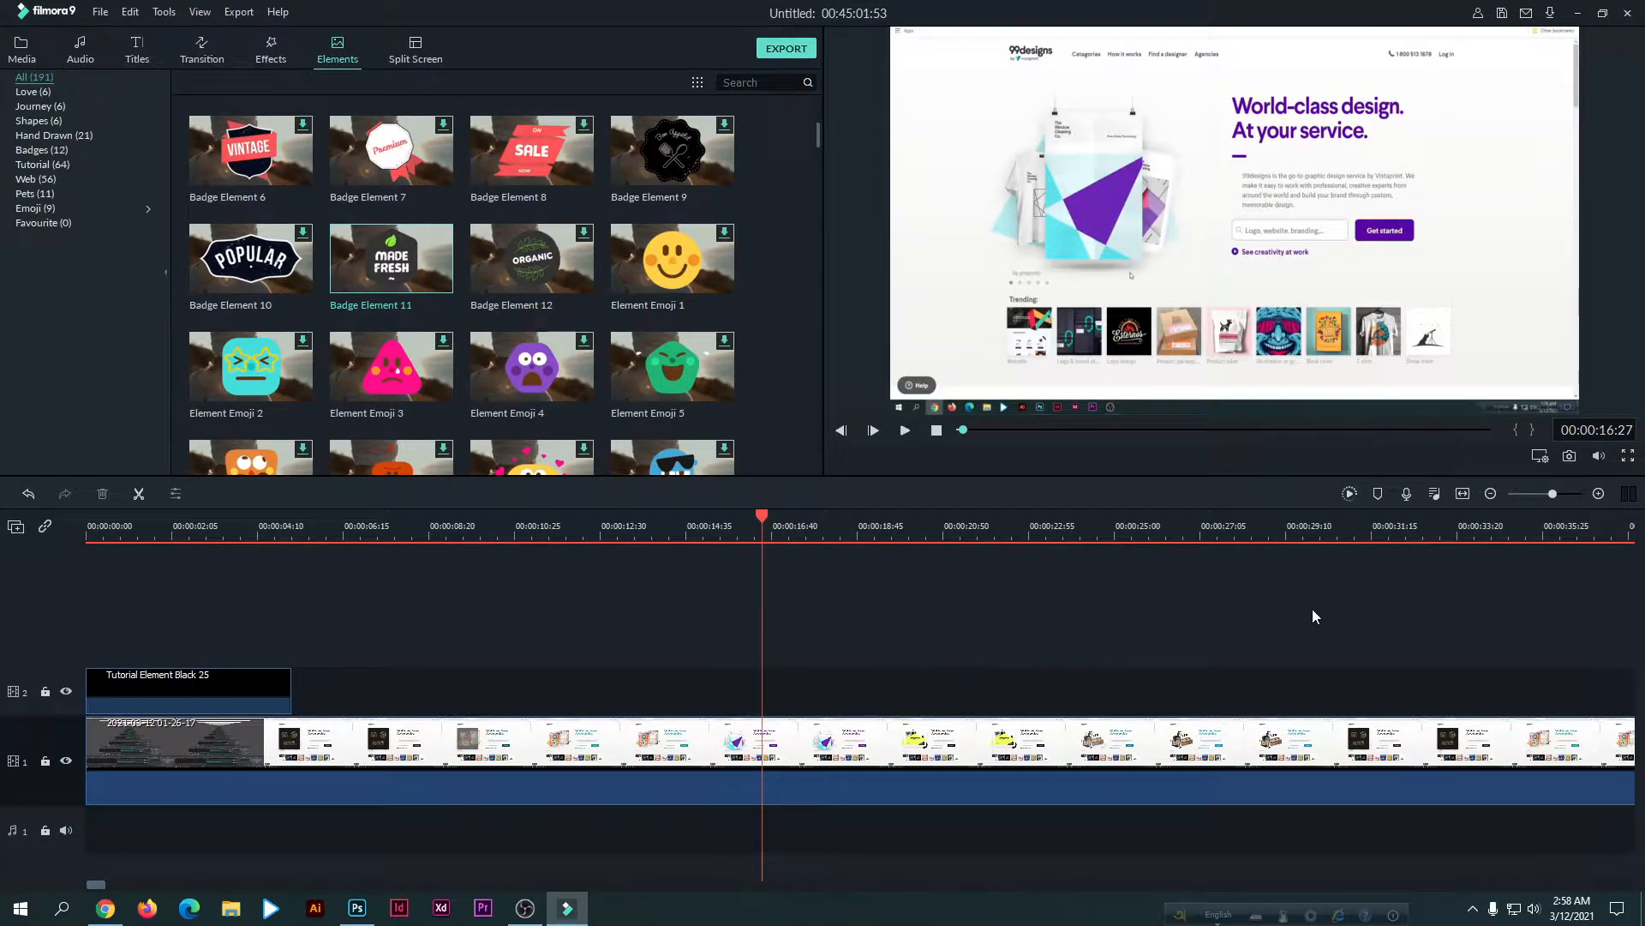
Place Badge Element 11 on video track 2 around 00:23:06 in the timeline and delete it again.
click(1230, 429)
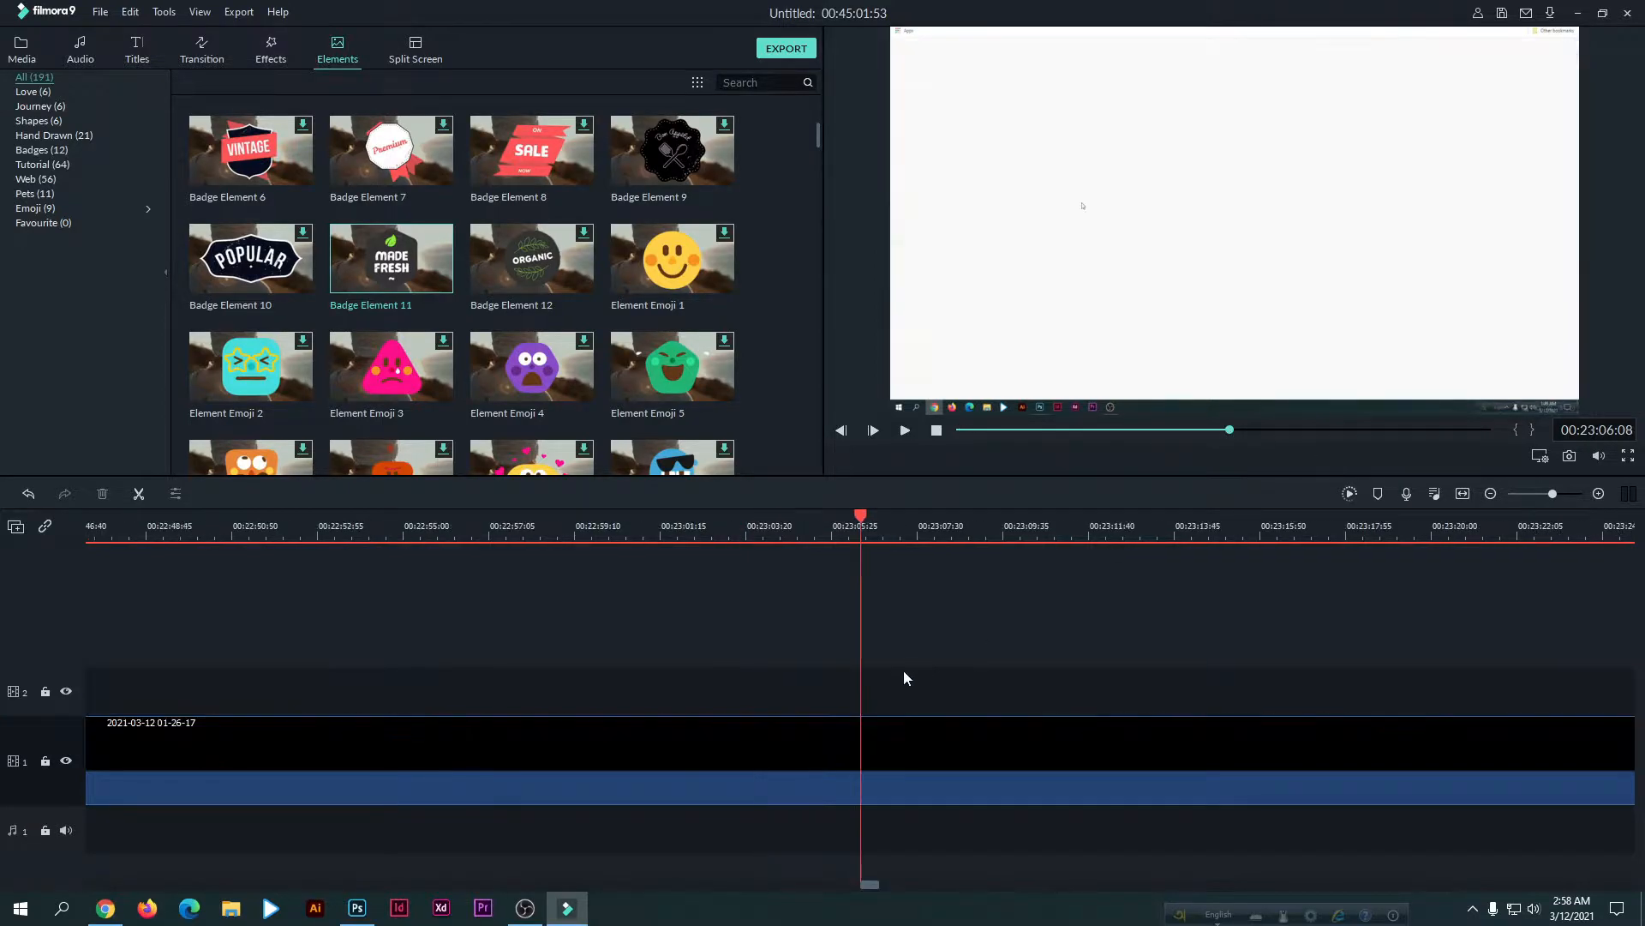
drag(391, 273, 883, 693)
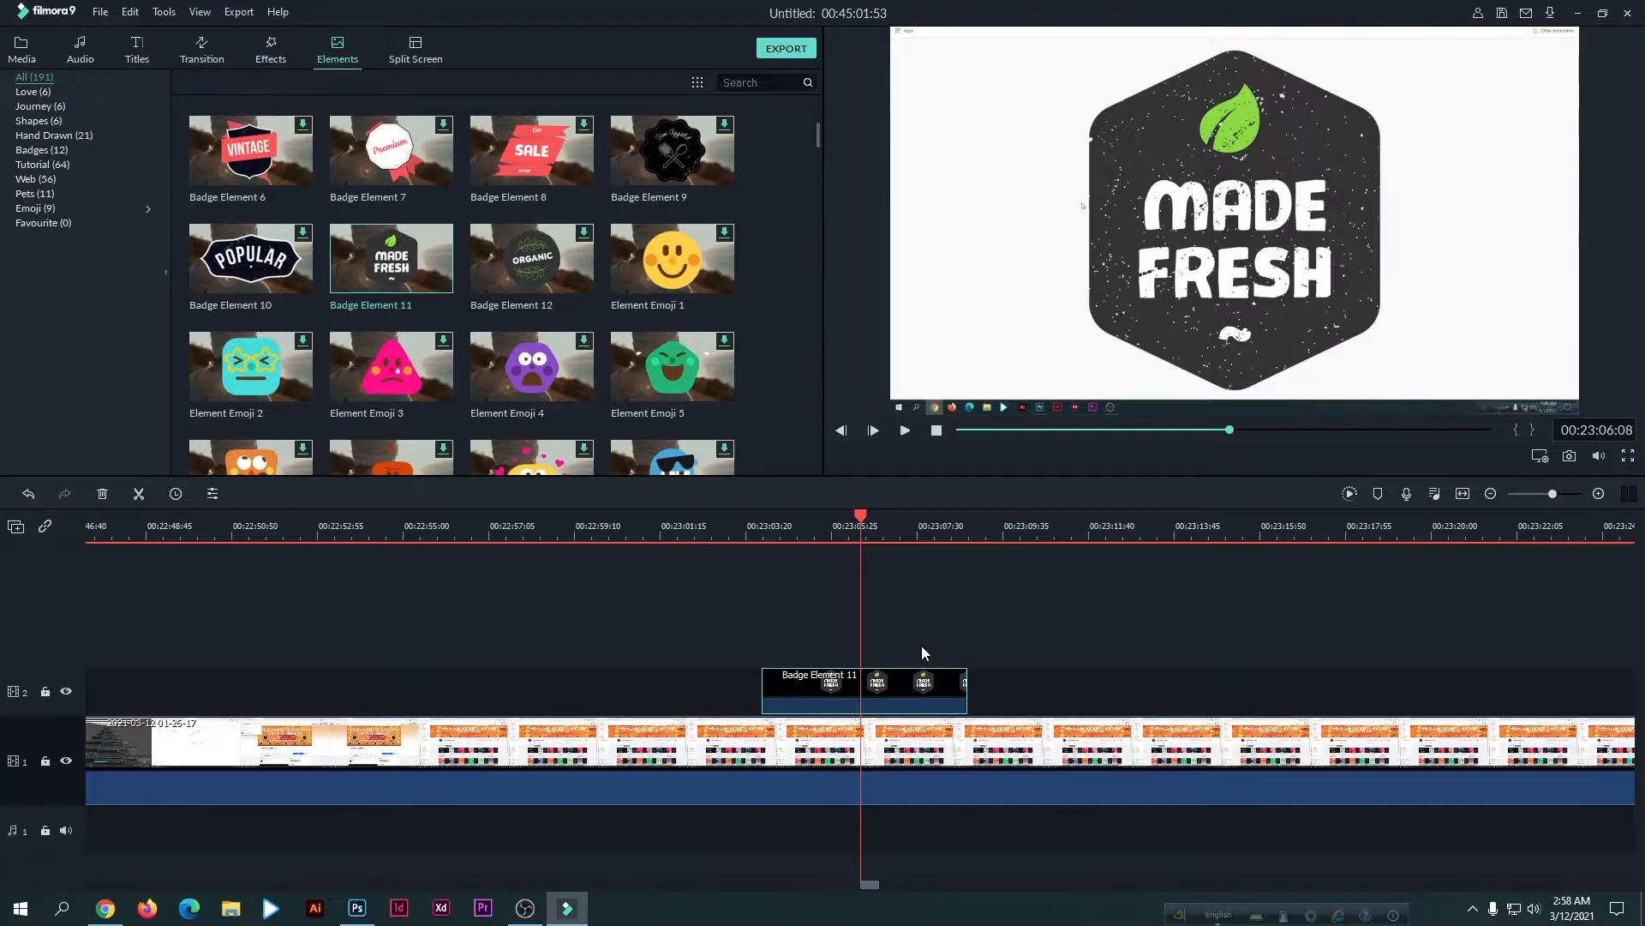
key(Delete)
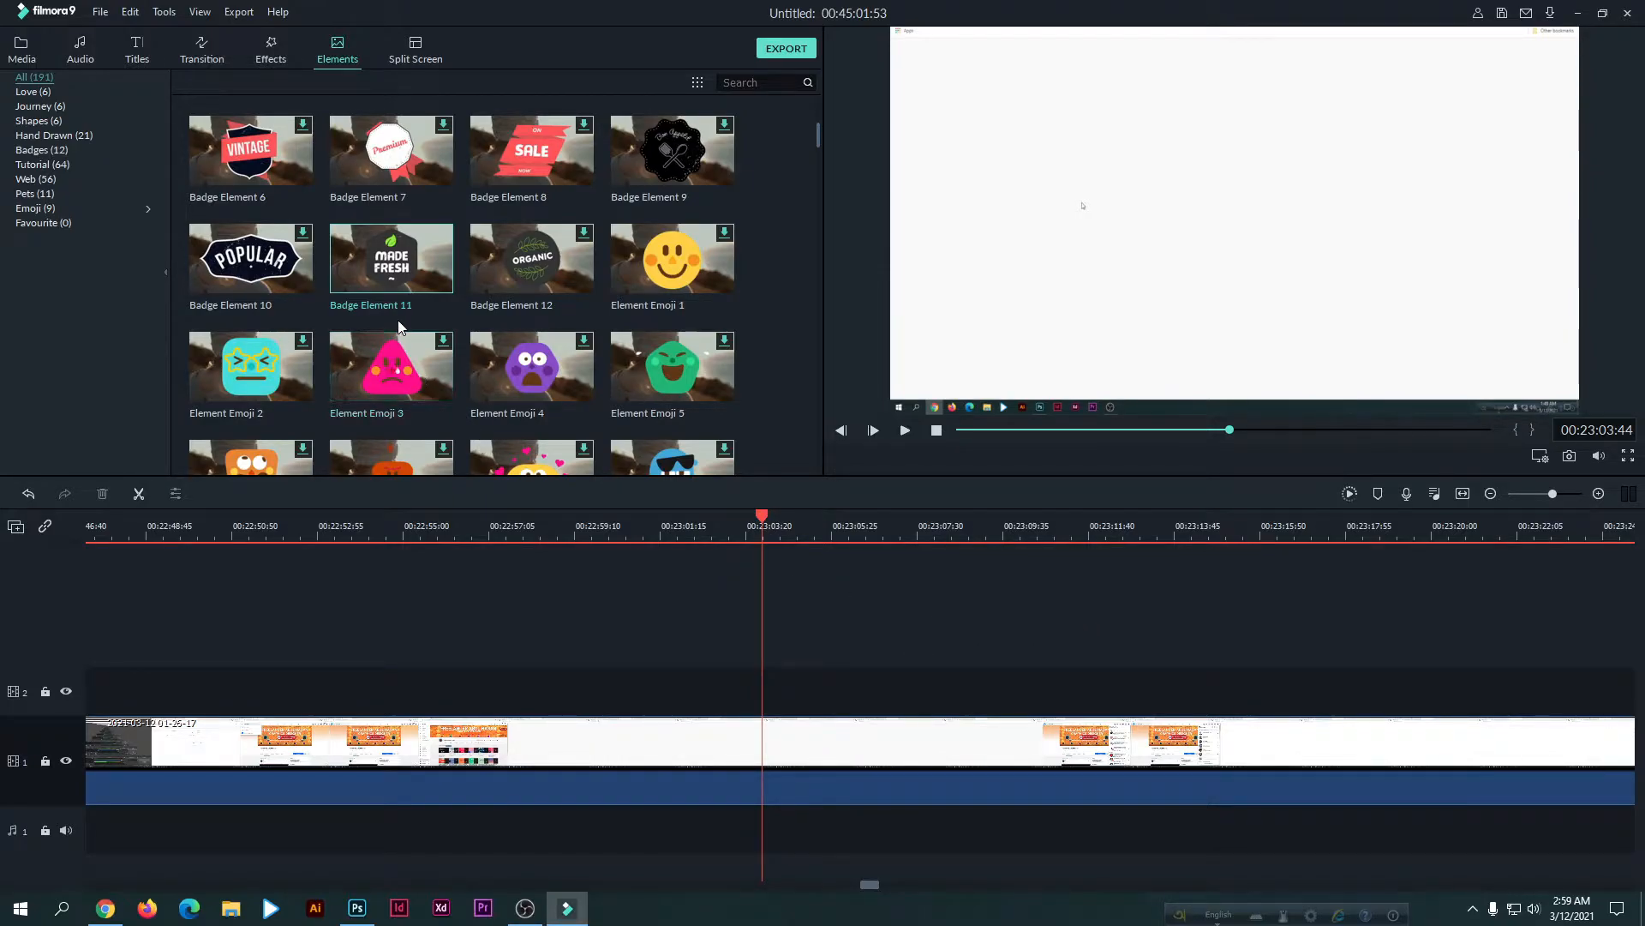
click(190, 57)
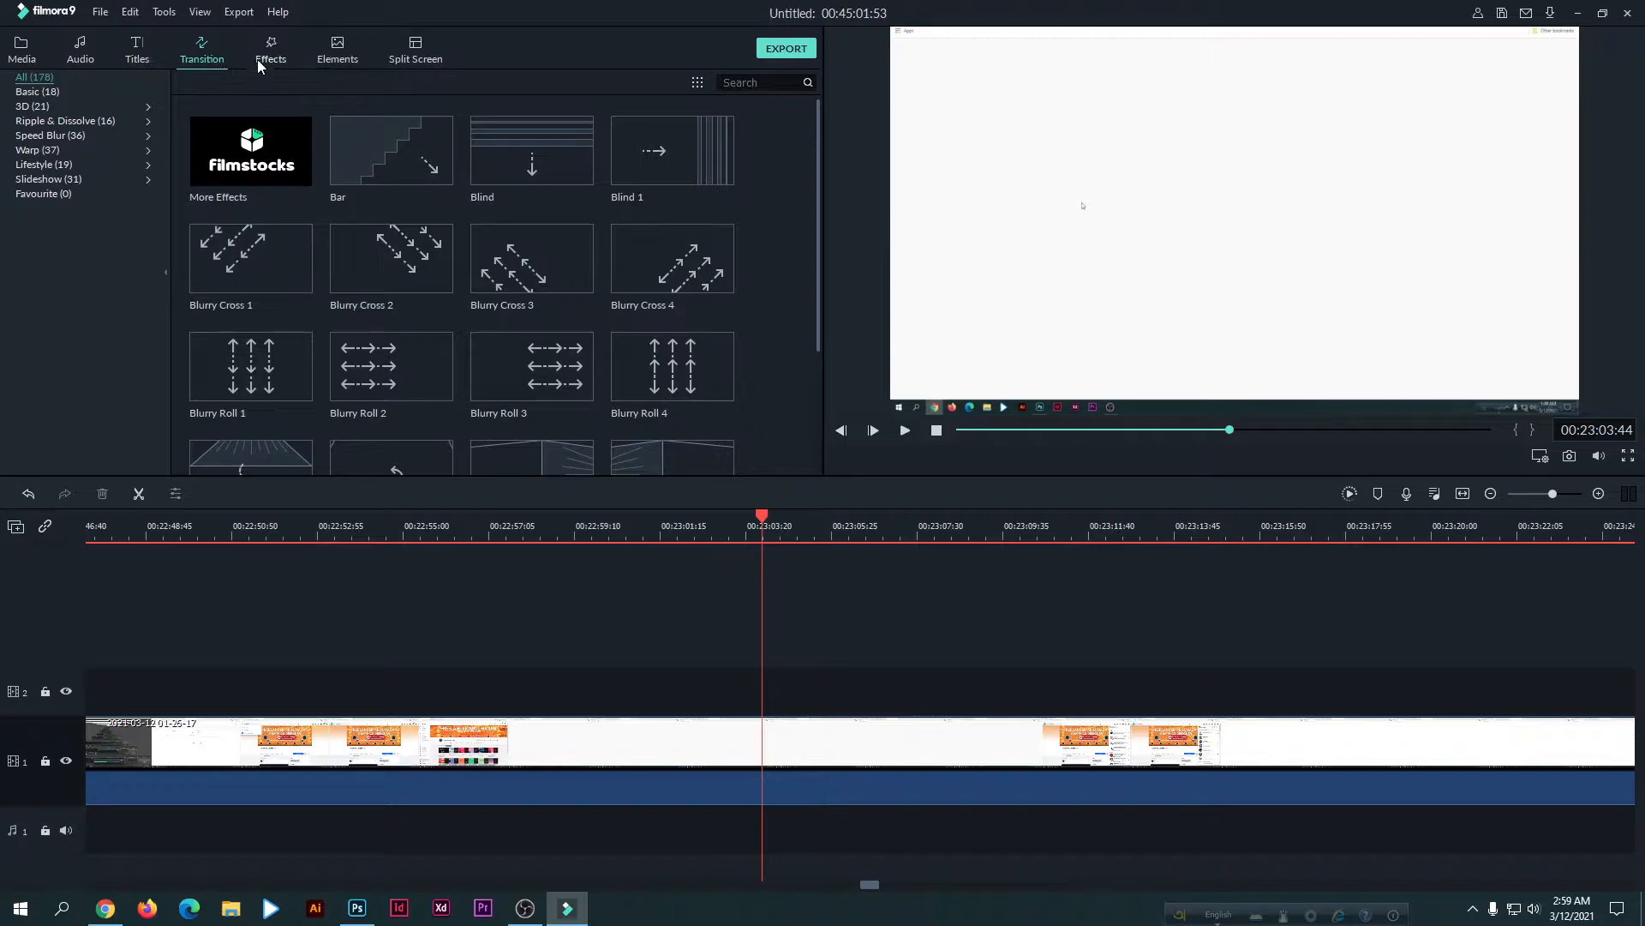
click(141, 53)
click(330, 56)
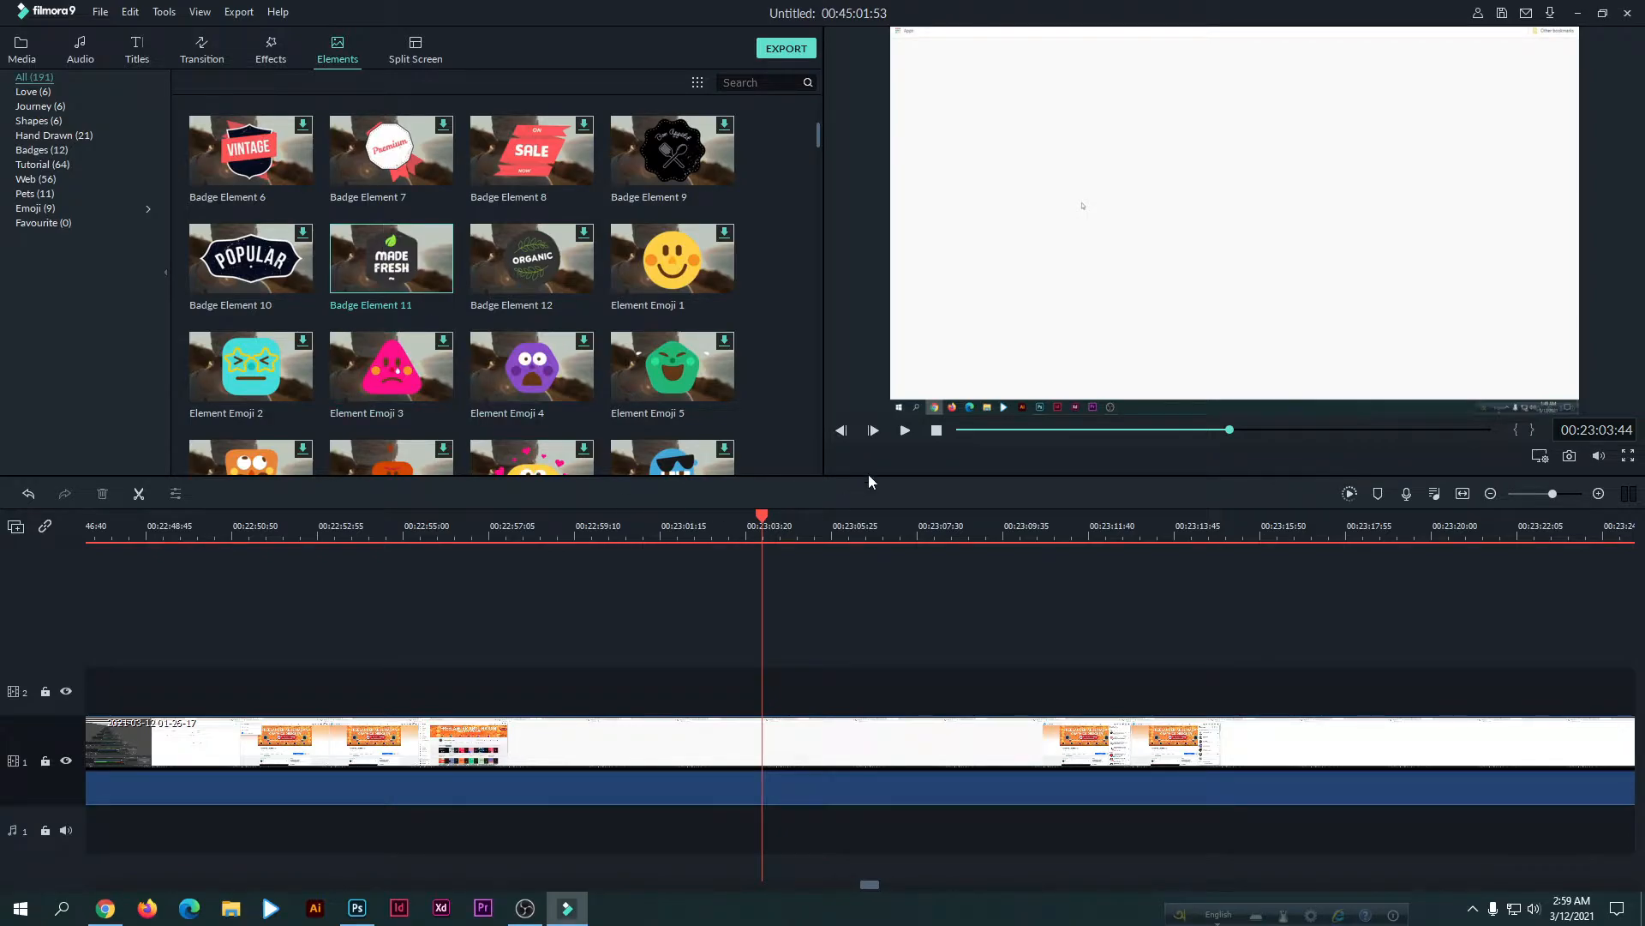
Place Badge Element 3 on video track 2 at about 8 seconds into the timeline.
key(Home)
scroll(454, 327, up, 3)
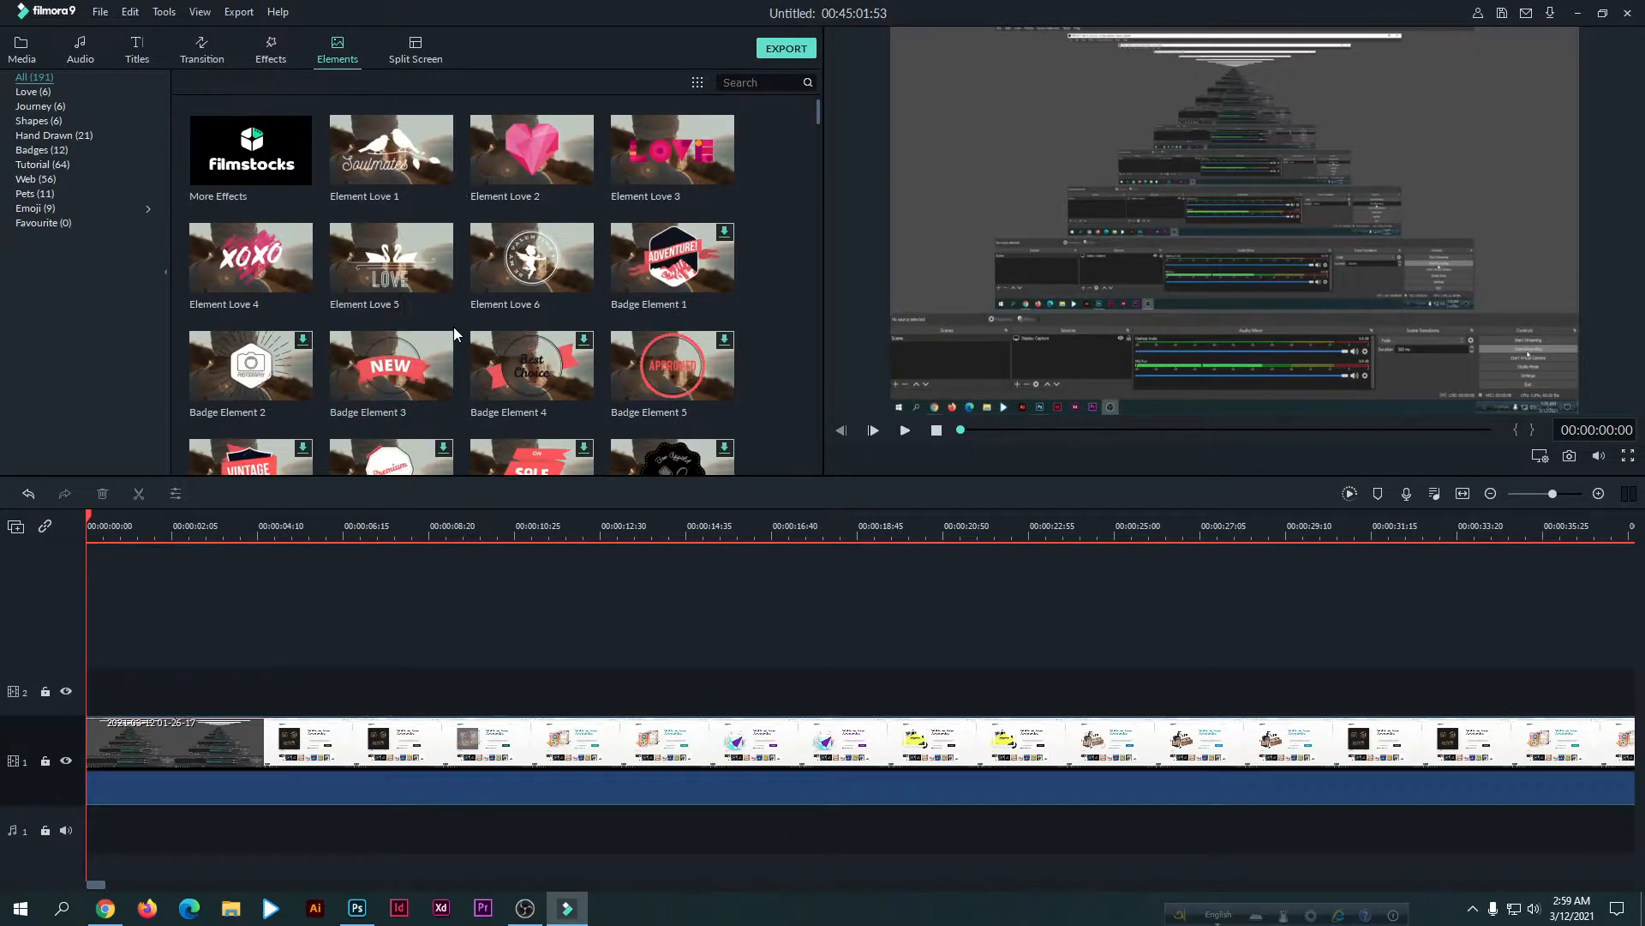
drag(396, 367, 427, 712)
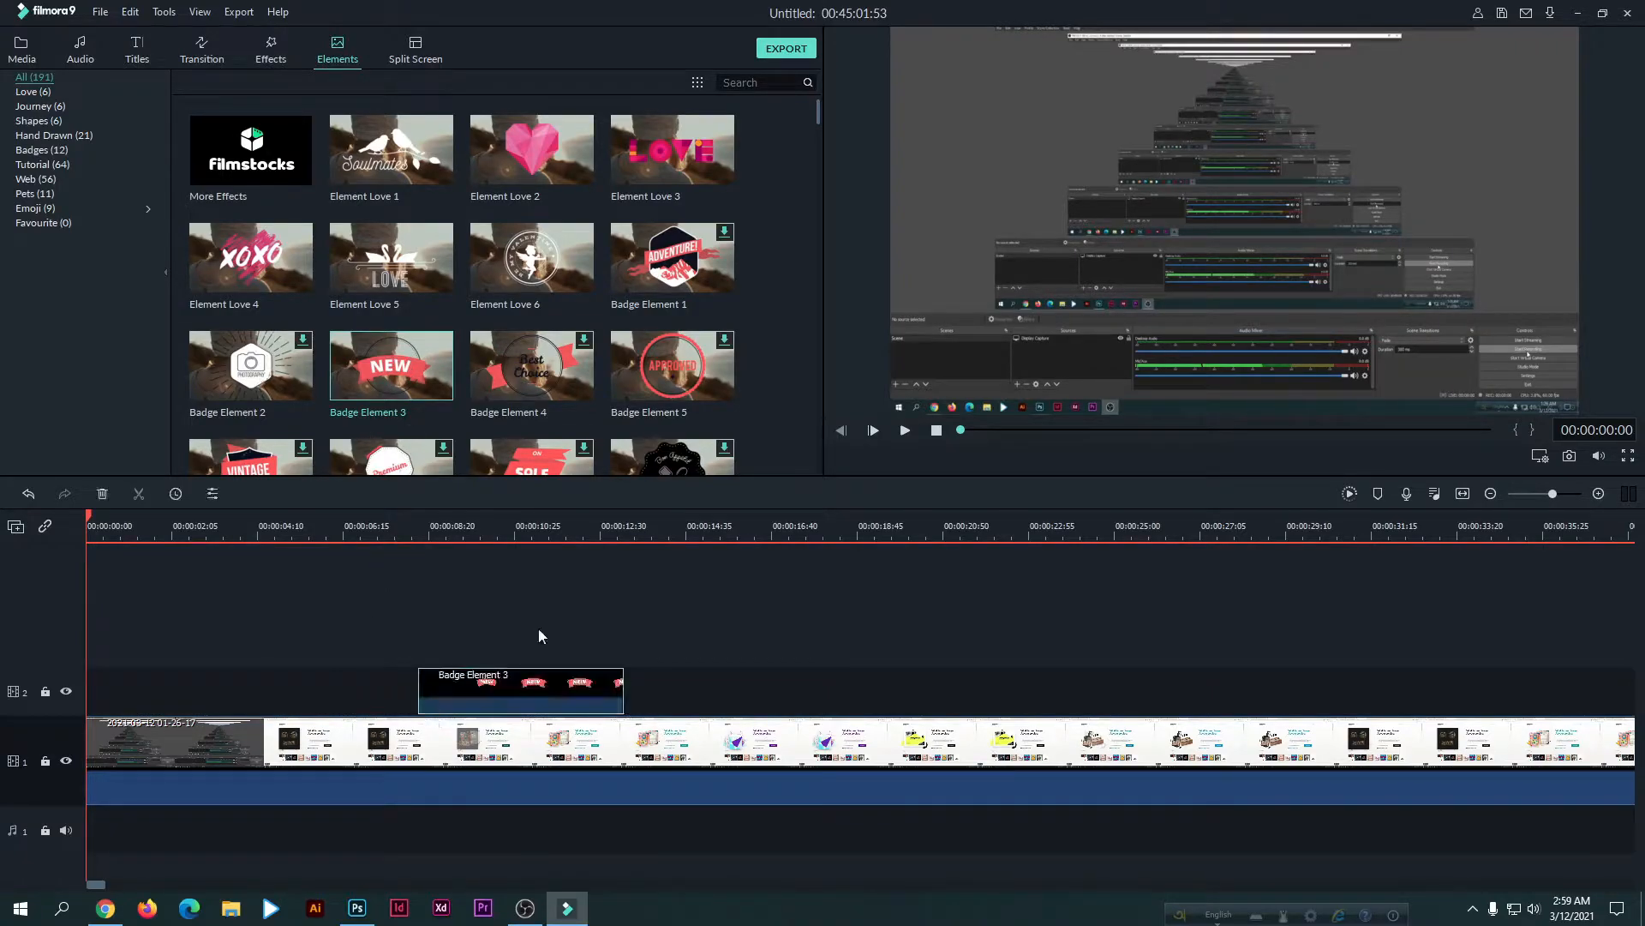
Play back the Badge Element 3 overlay and return the playhead to about 00:00:08.
click(420, 527)
key(space)
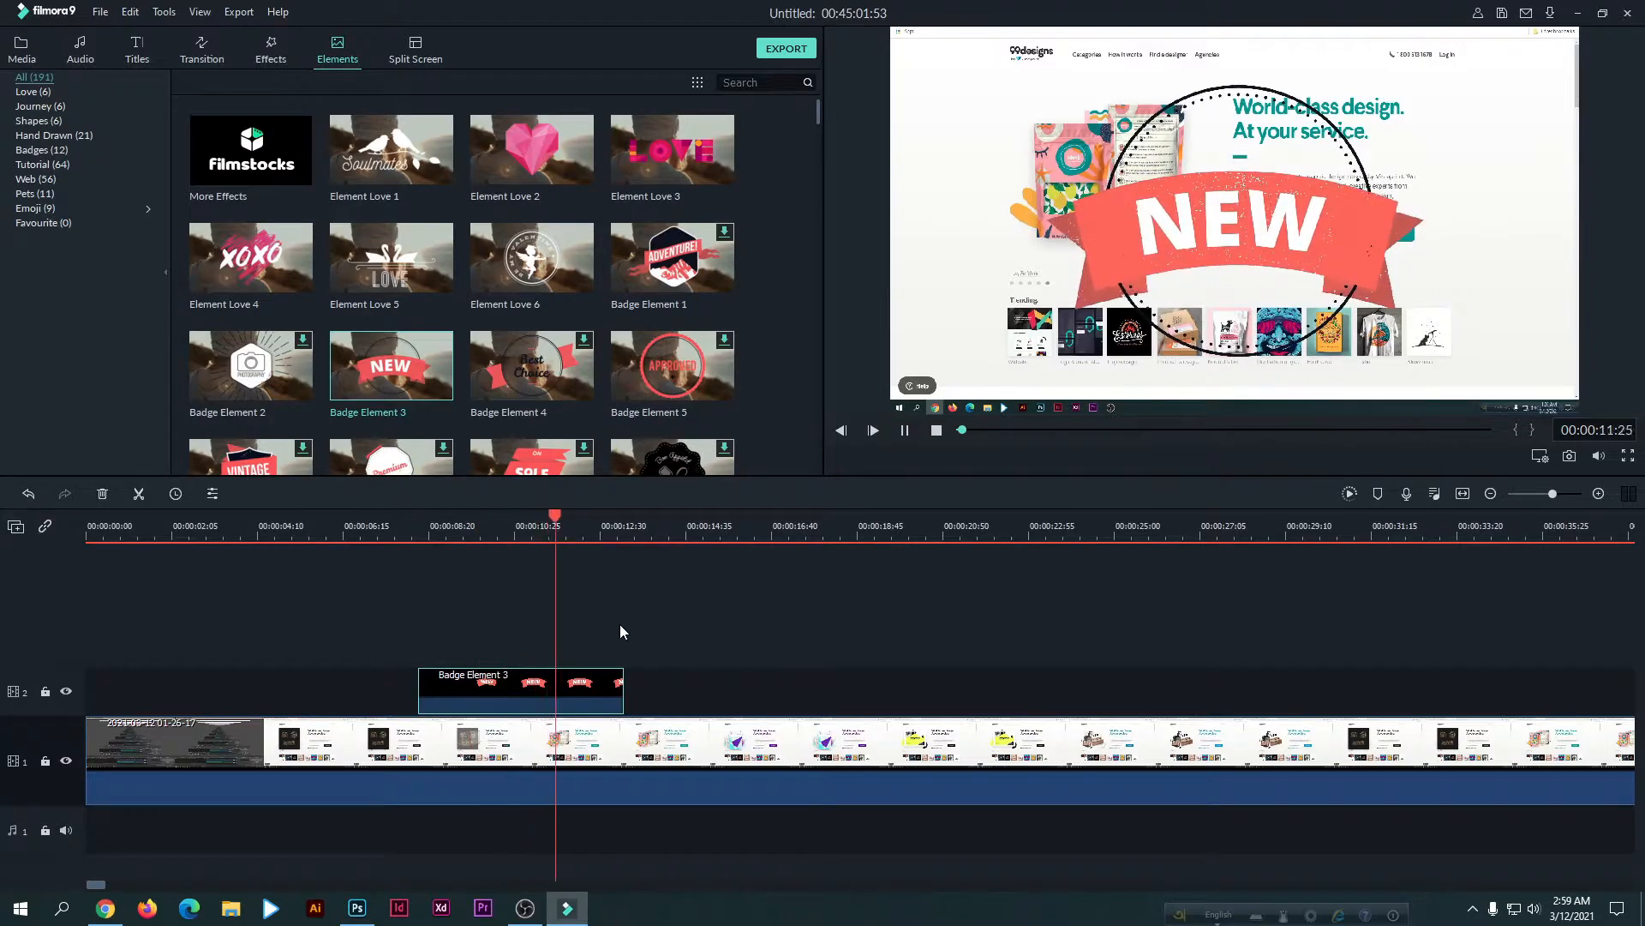
click(414, 594)
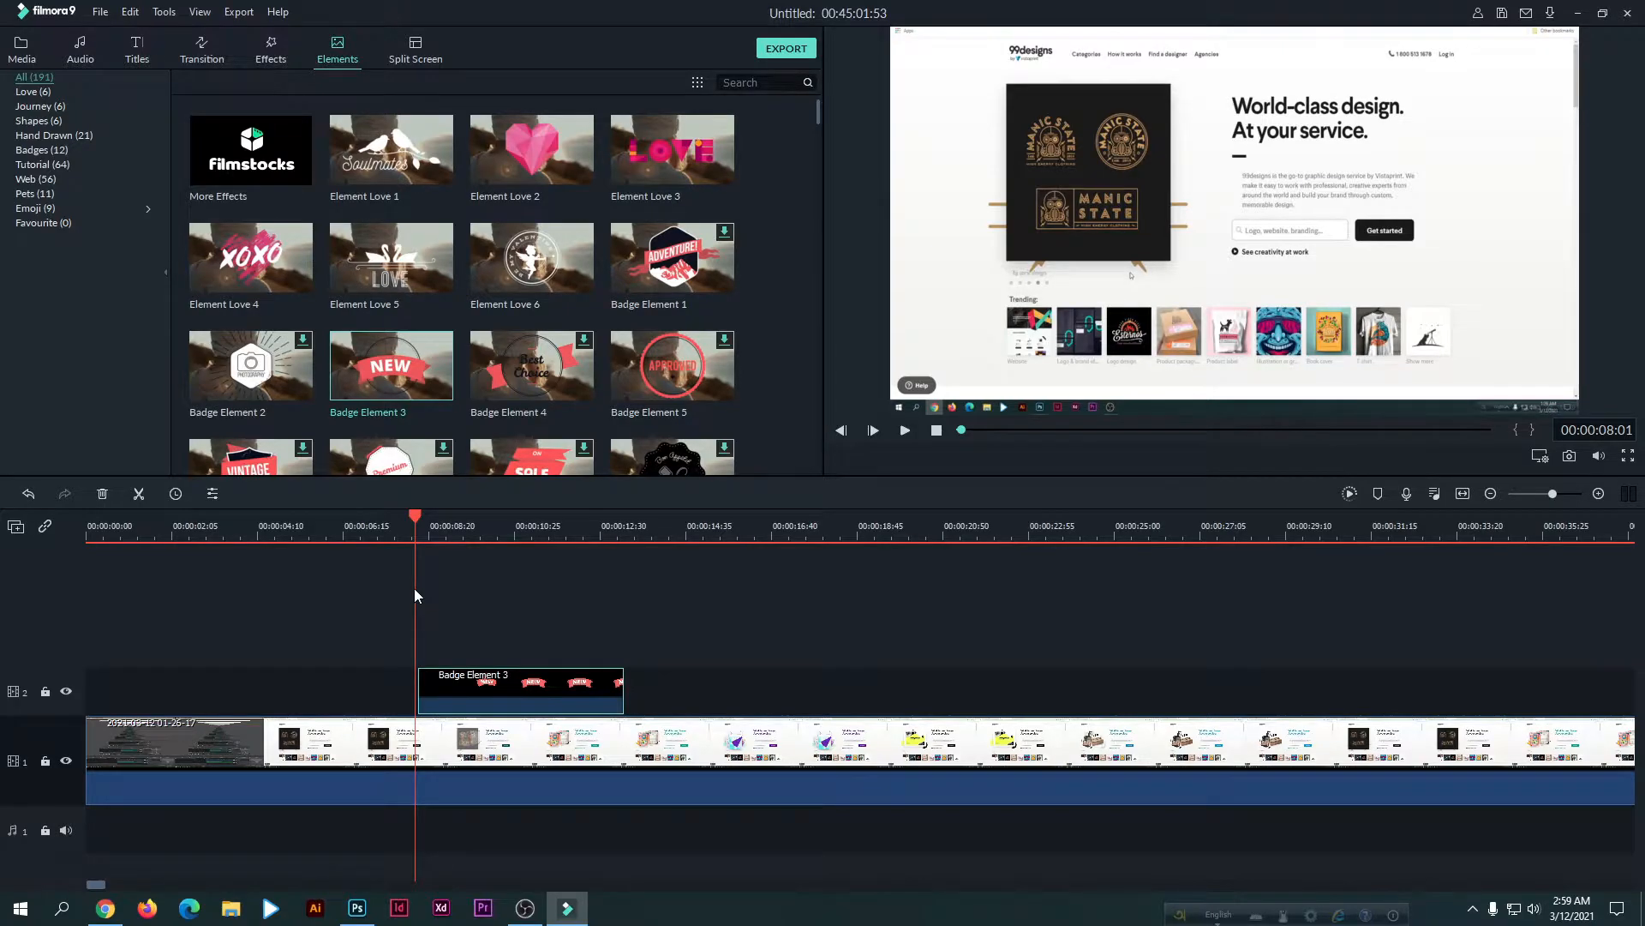
click(415, 591)
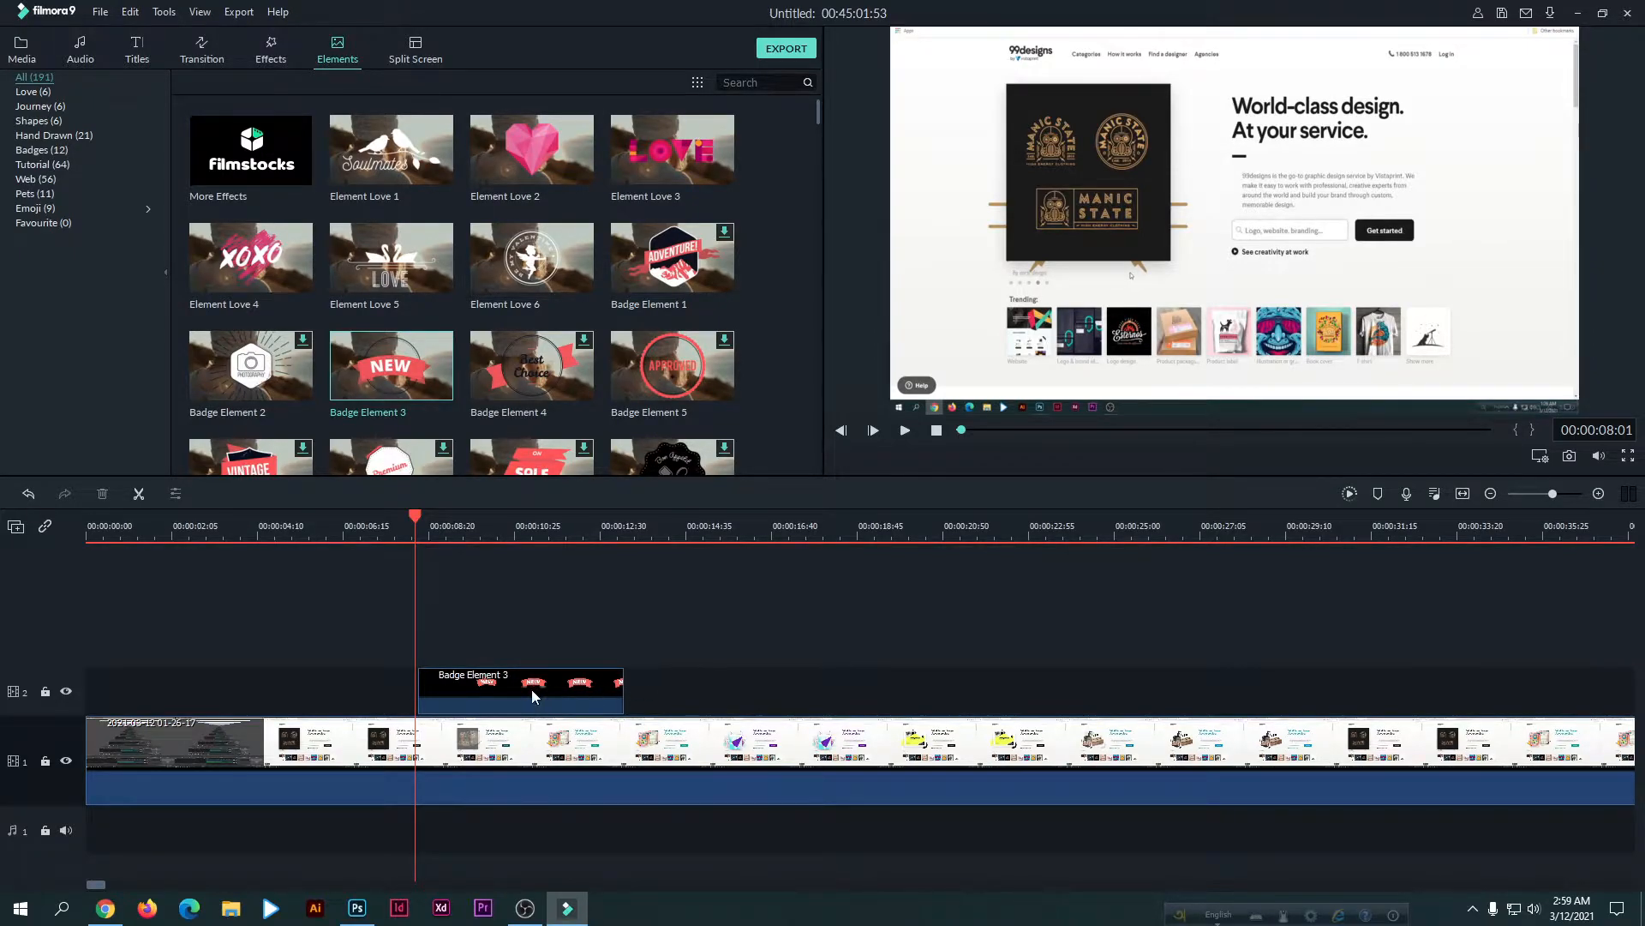
Open the Badge Element 3 clip's settings to view its Transform options, and close them again.
click(273, 53)
click(336, 59)
double_click(549, 682)
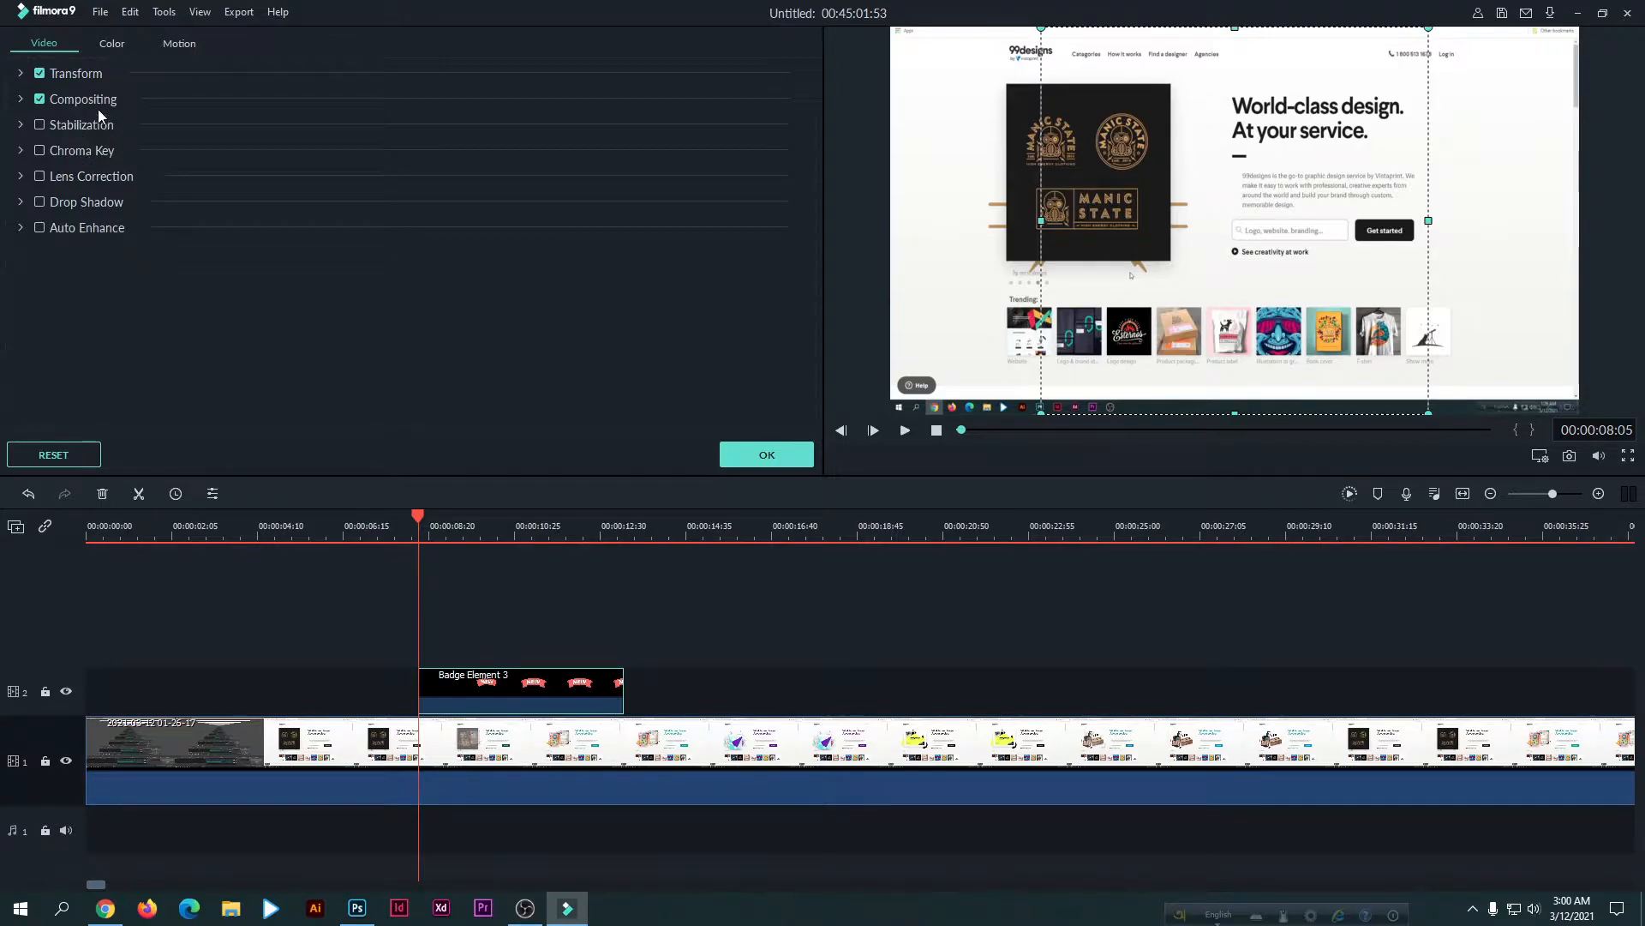
click(45, 80)
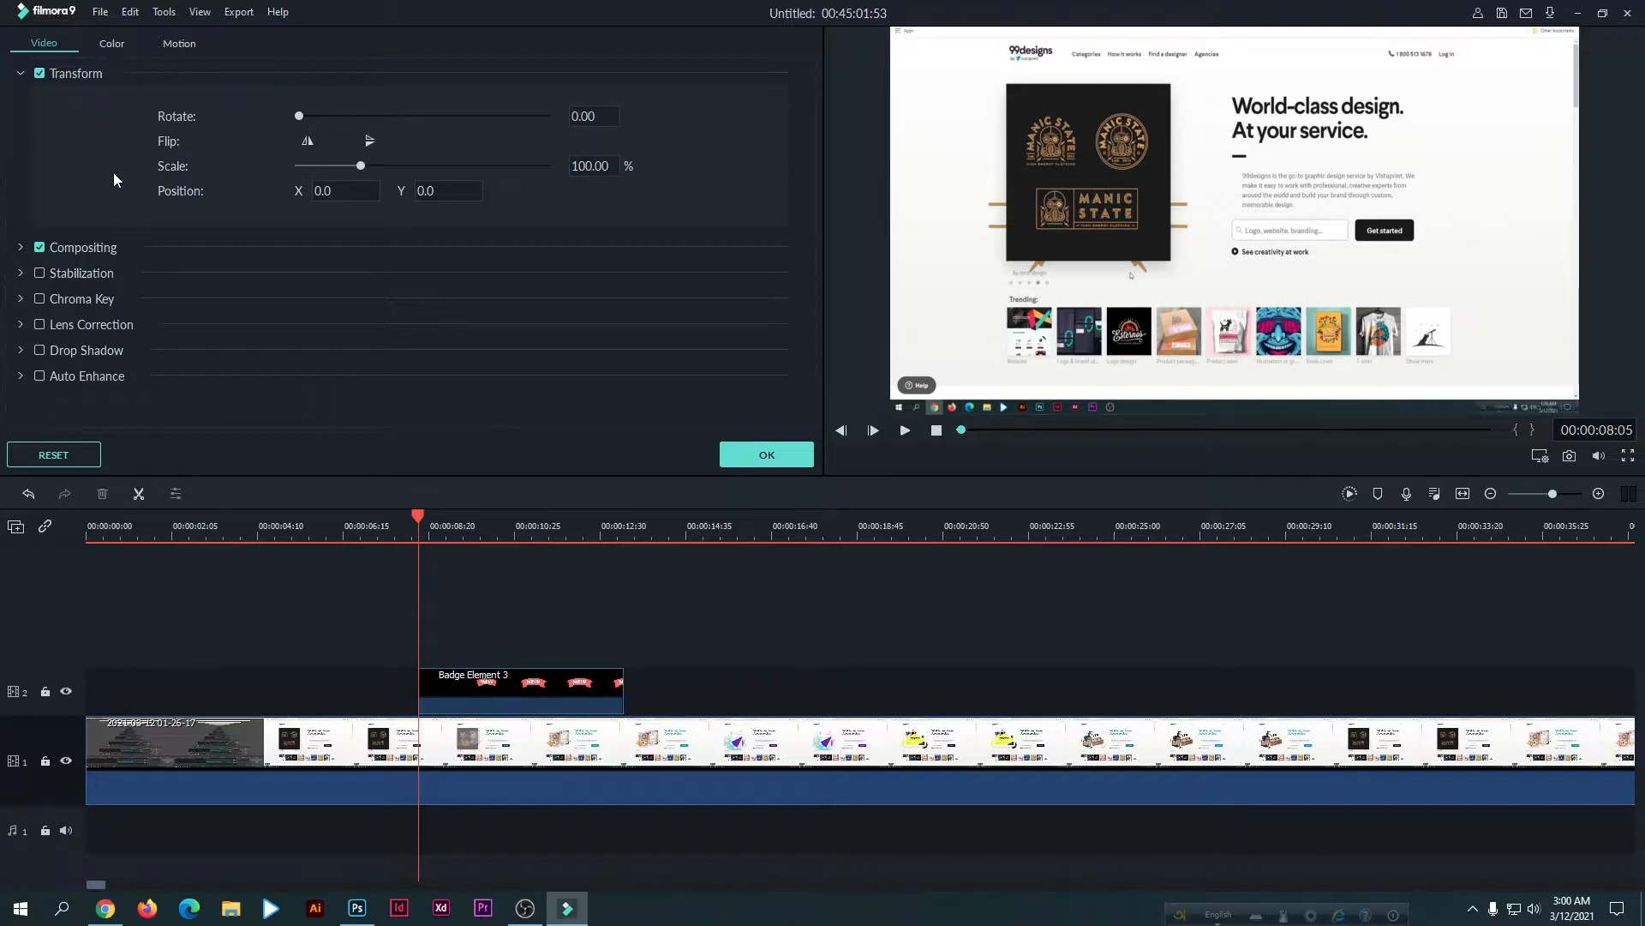
click(765, 454)
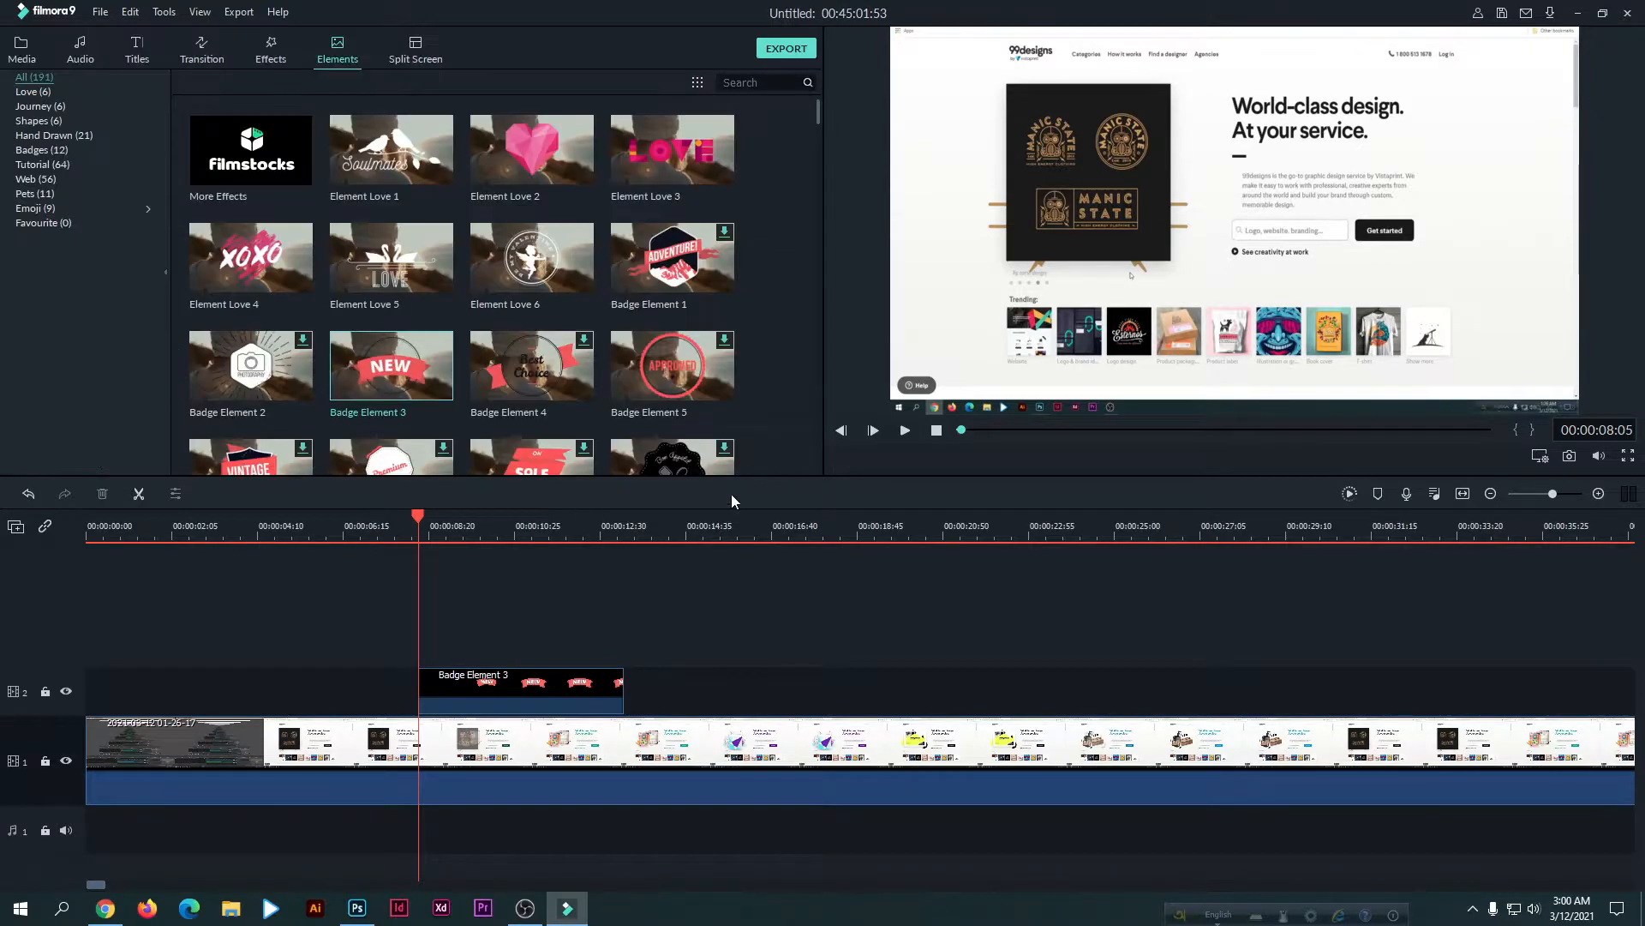
double_click(552, 687)
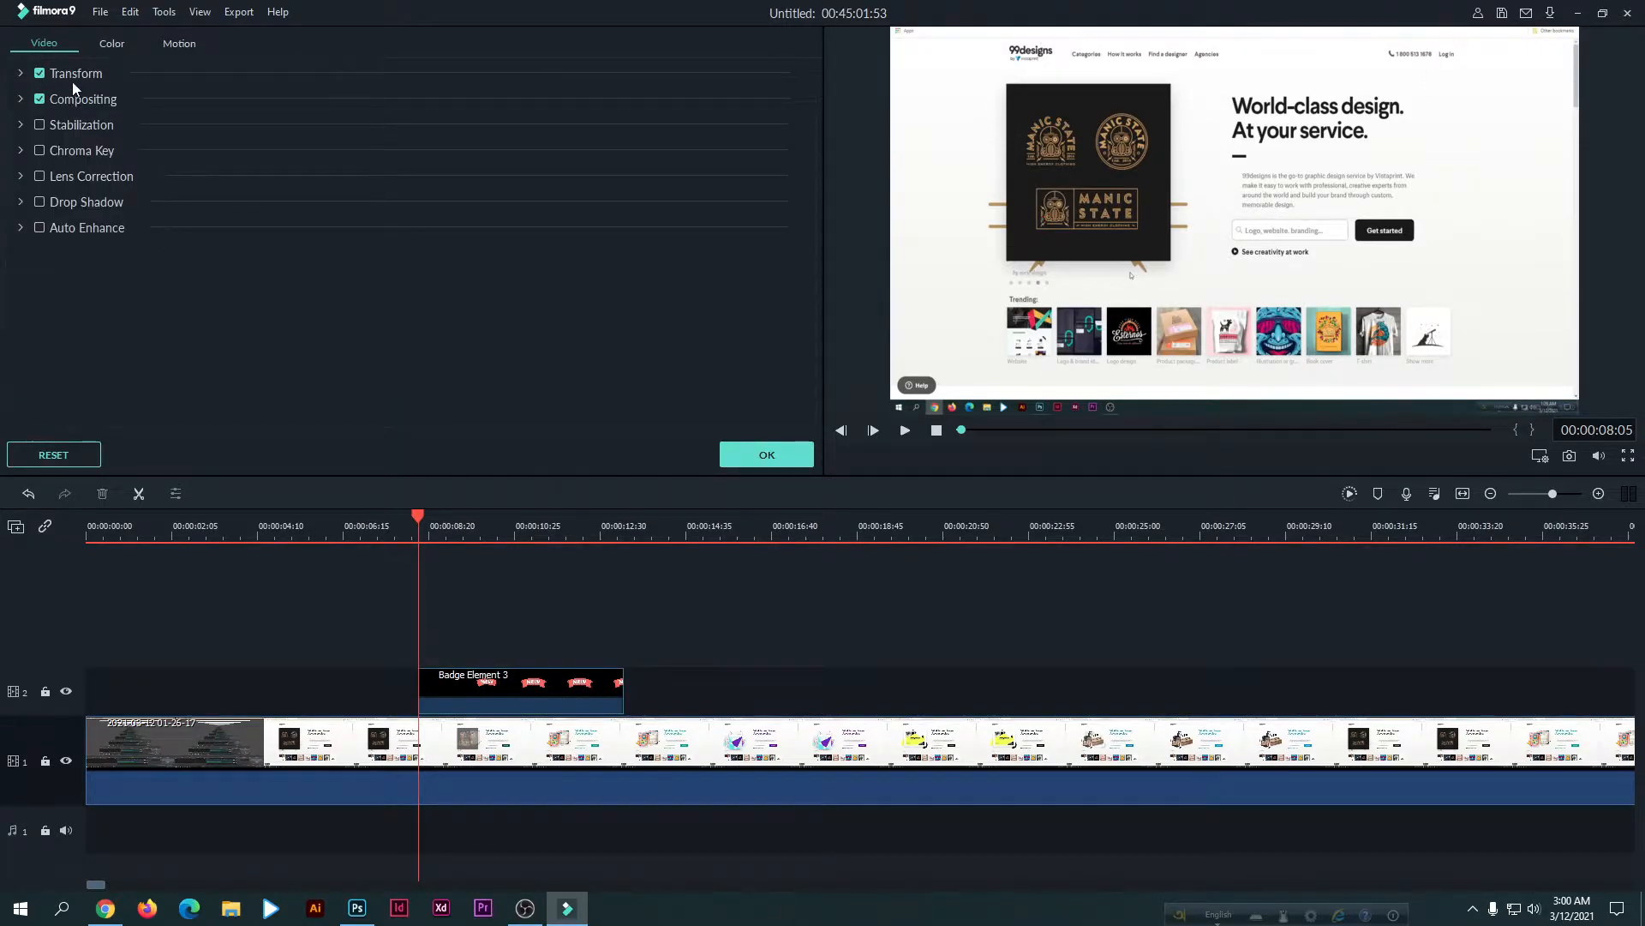
click(20, 74)
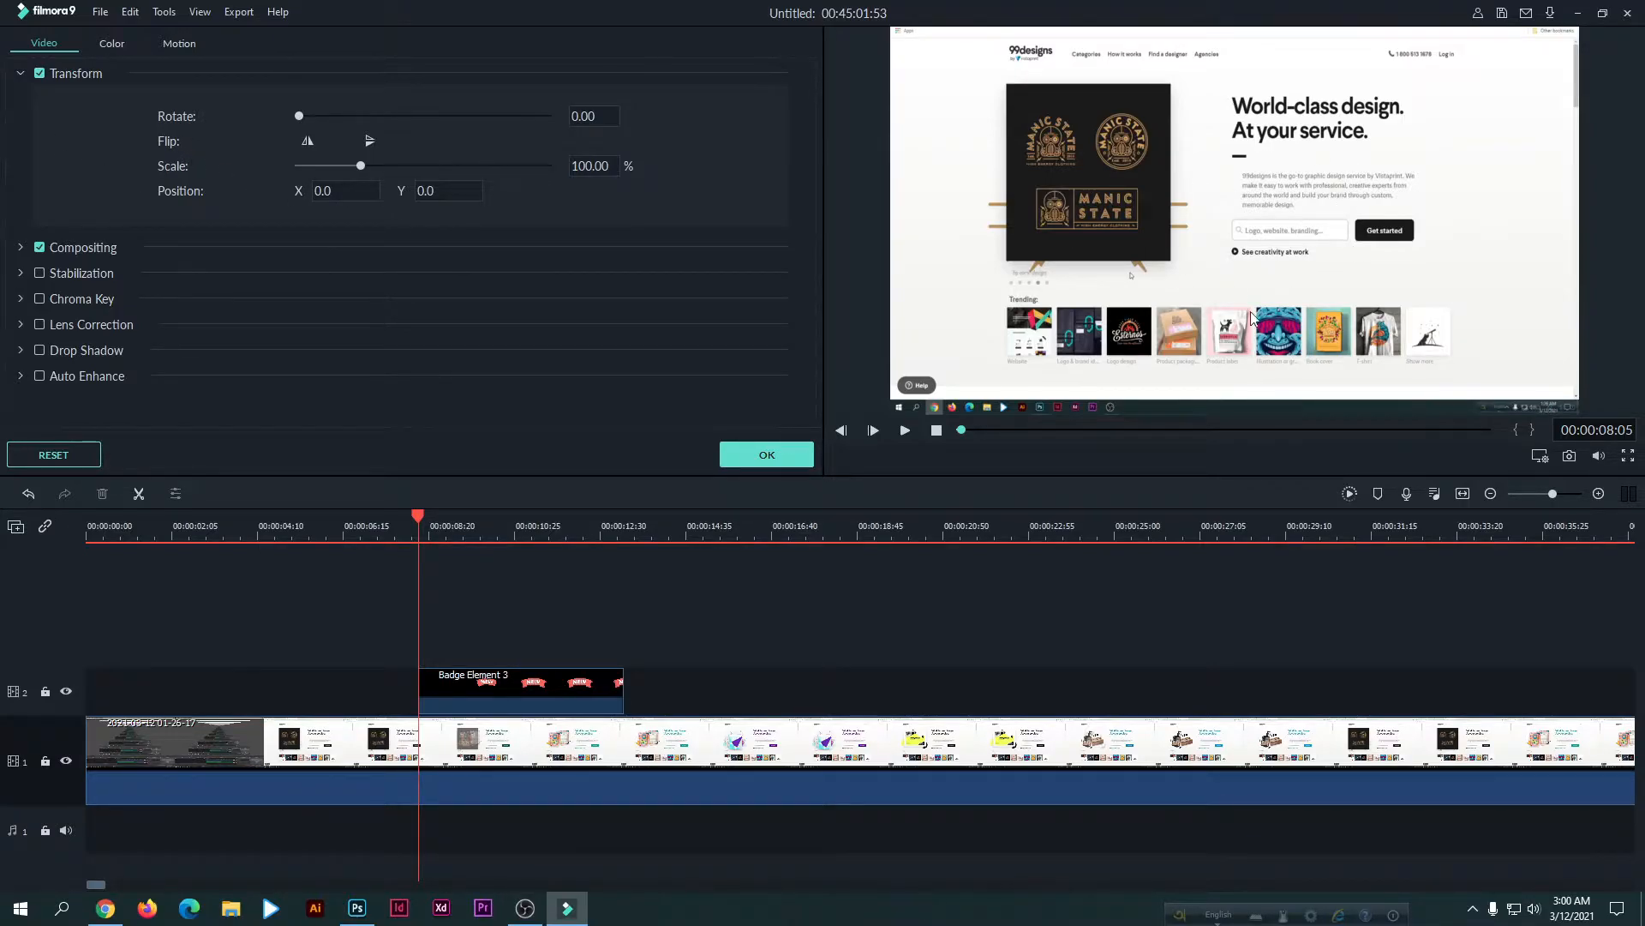
click(756, 460)
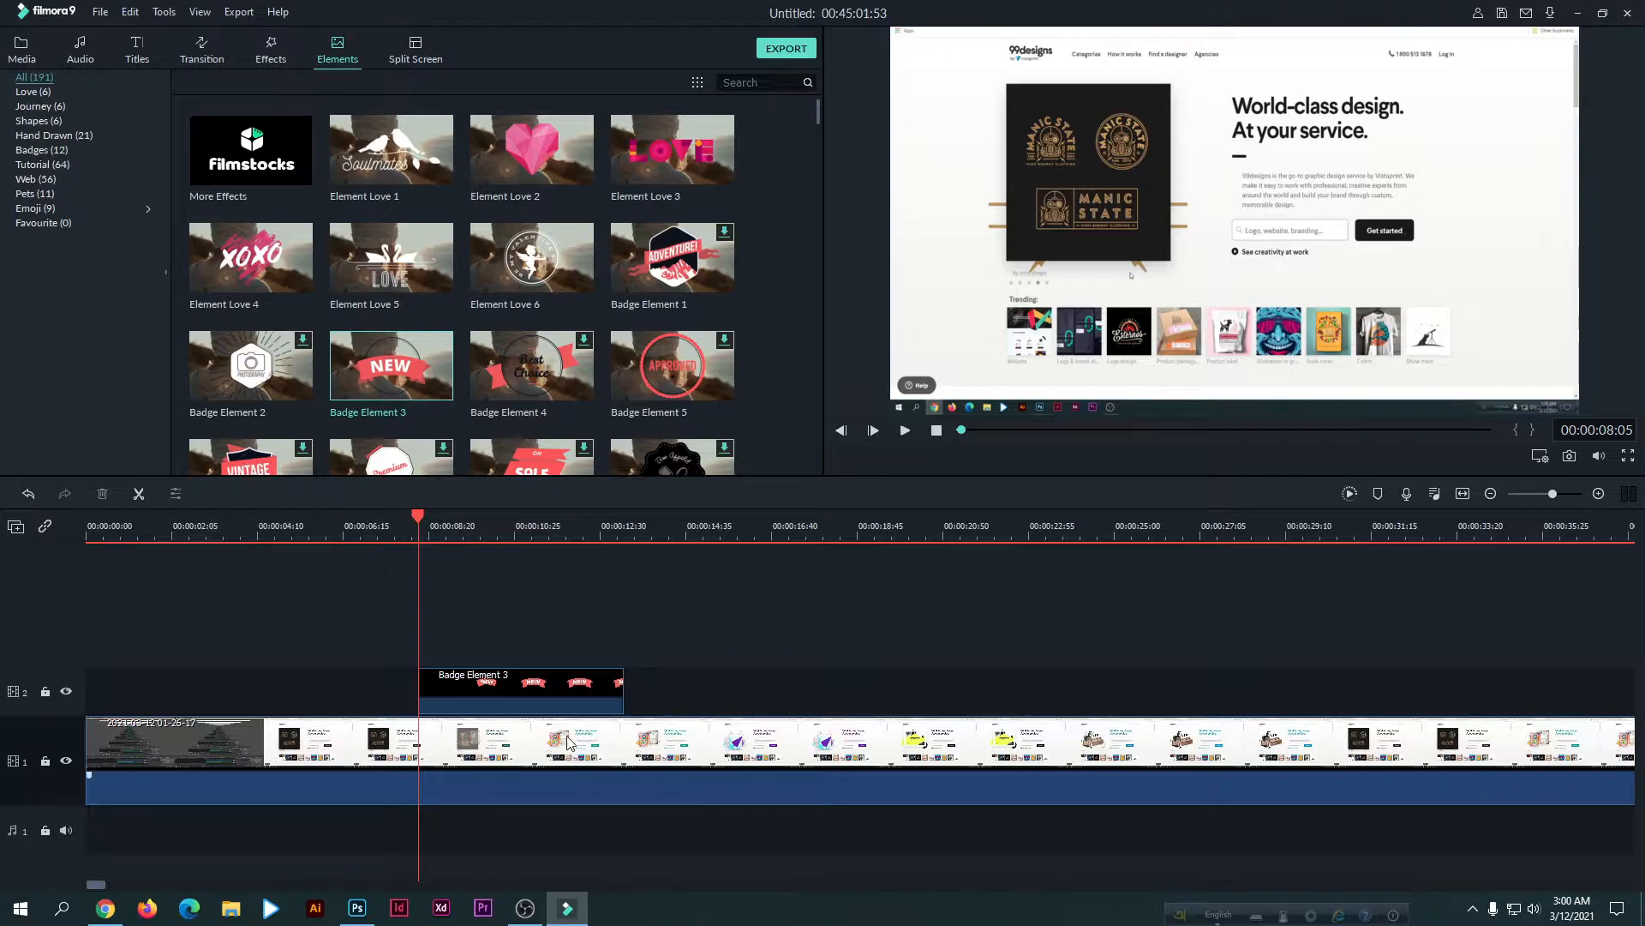
Move Badge Element 3 to the start of video track 2 and set its rotation to 39.72.
drag(509, 693, 197, 689)
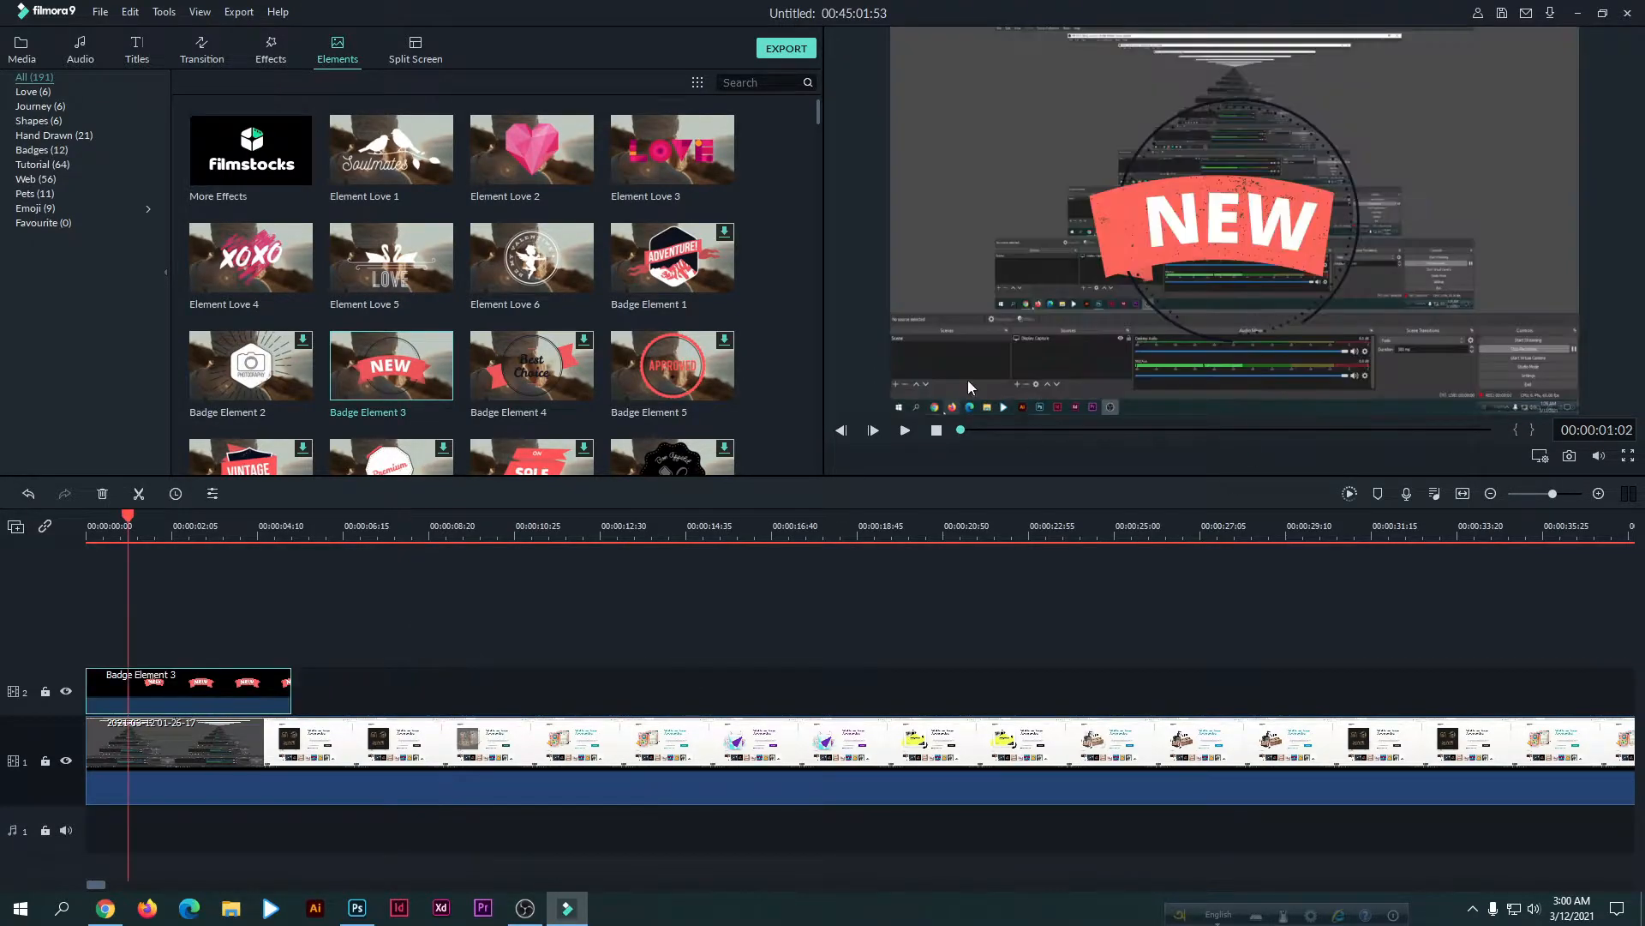
double_click(213, 683)
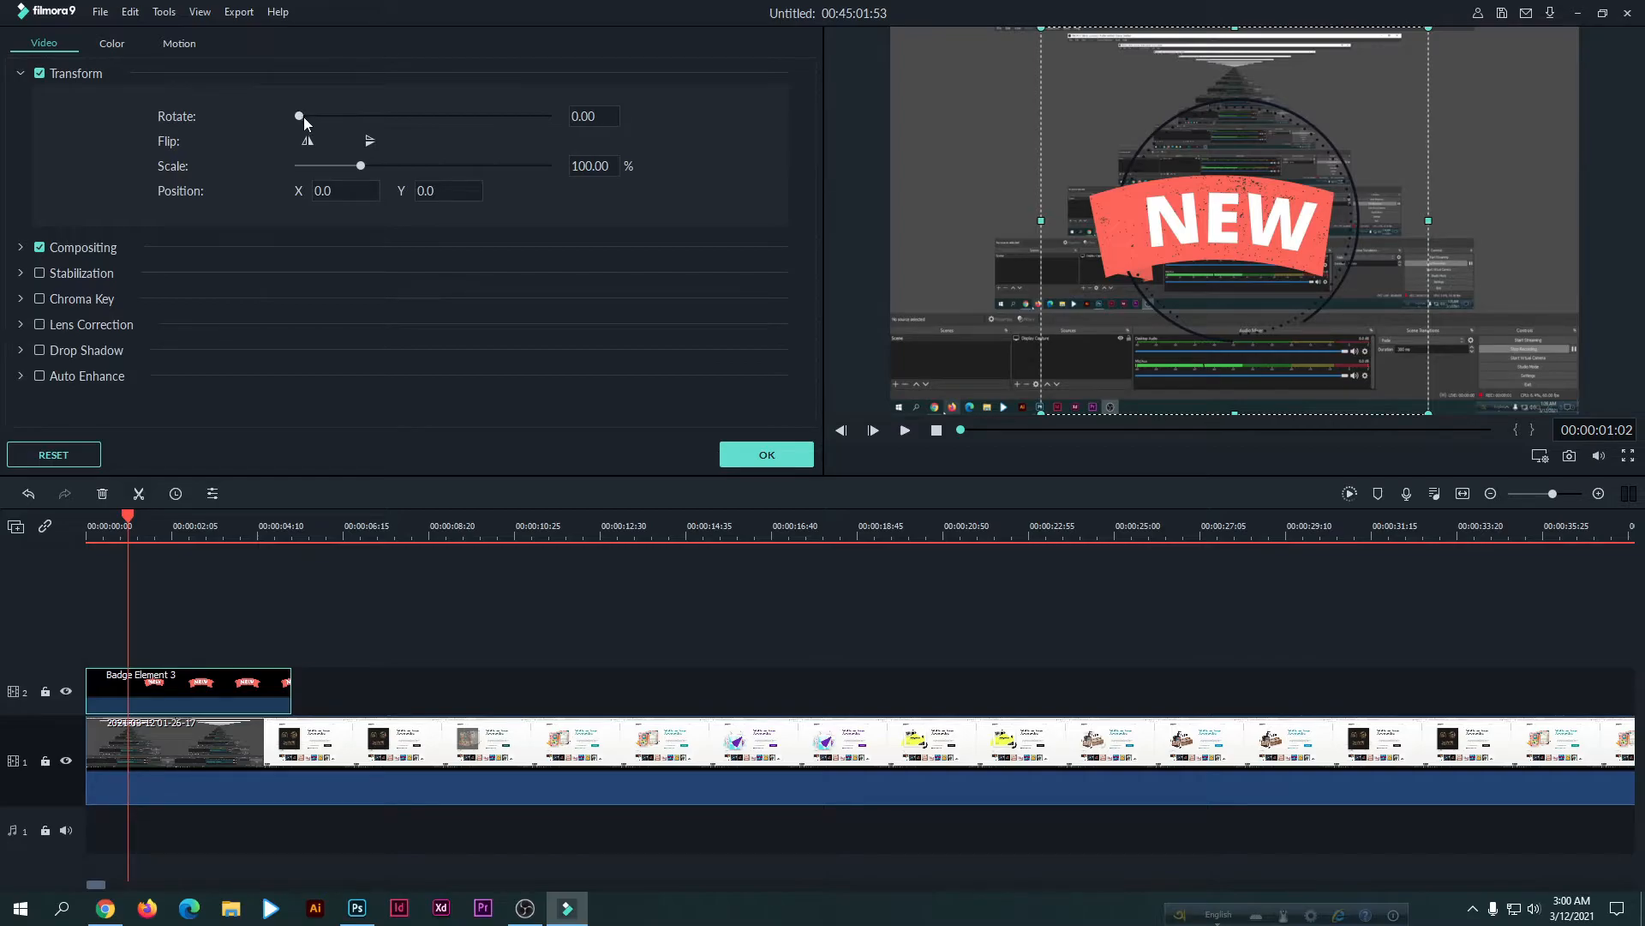
drag(301, 116, 327, 154)
click(610, 117)
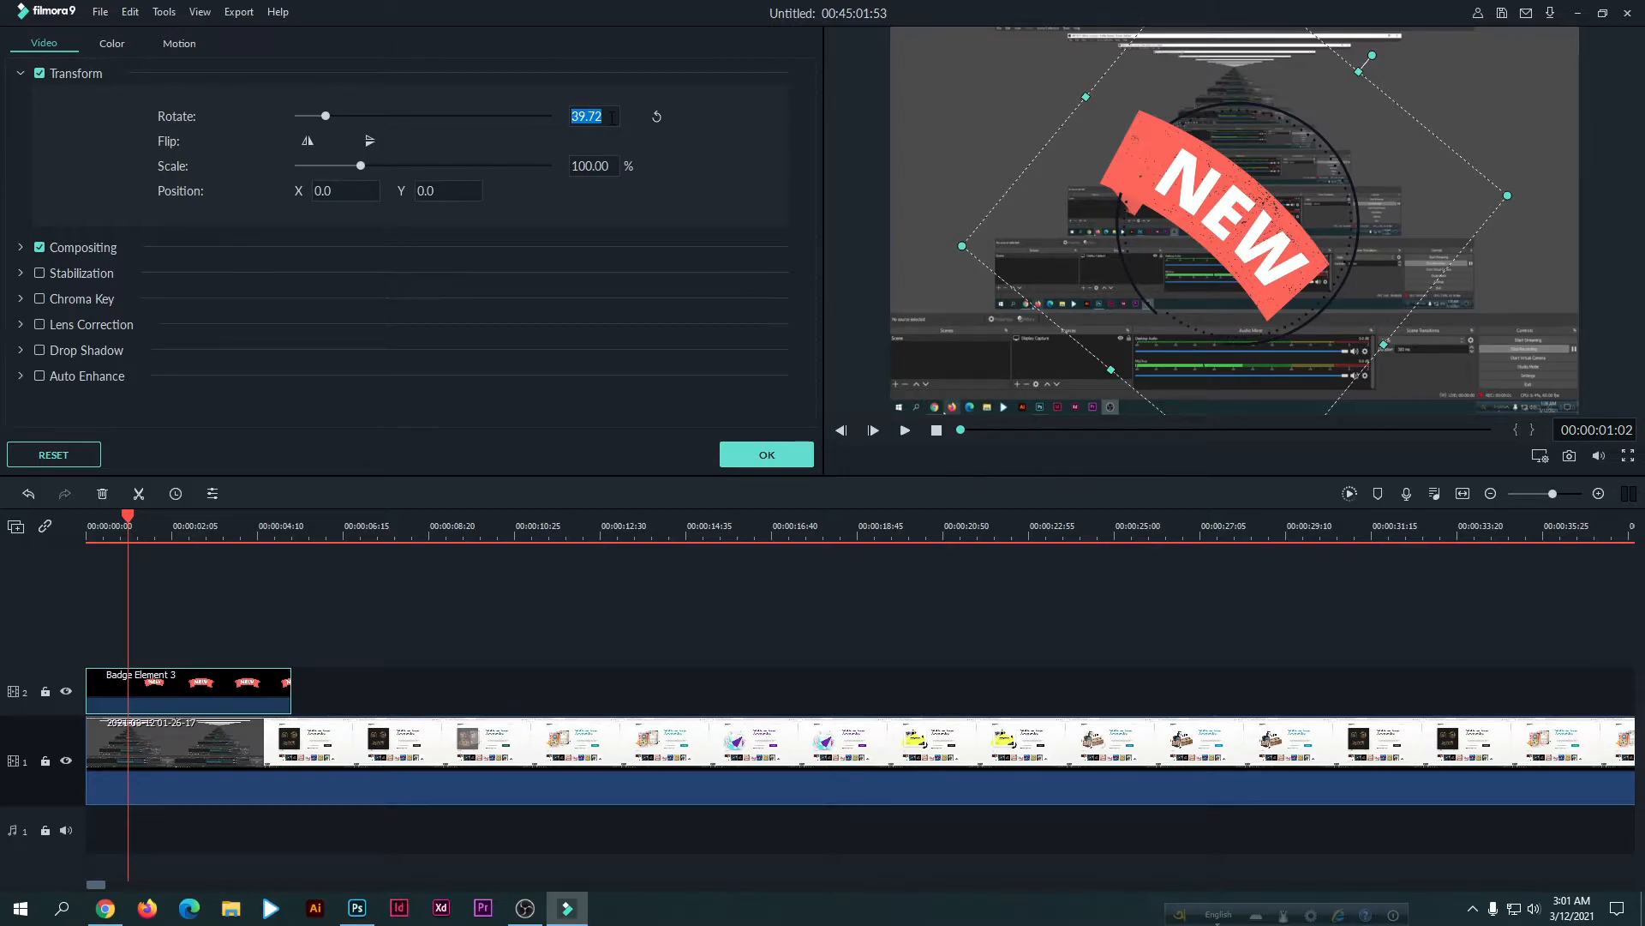
click(611, 118)
Scale Badge Element 3 to 75.86% and set its X position to 10.
drag(361, 166, 346, 216)
click(372, 194)
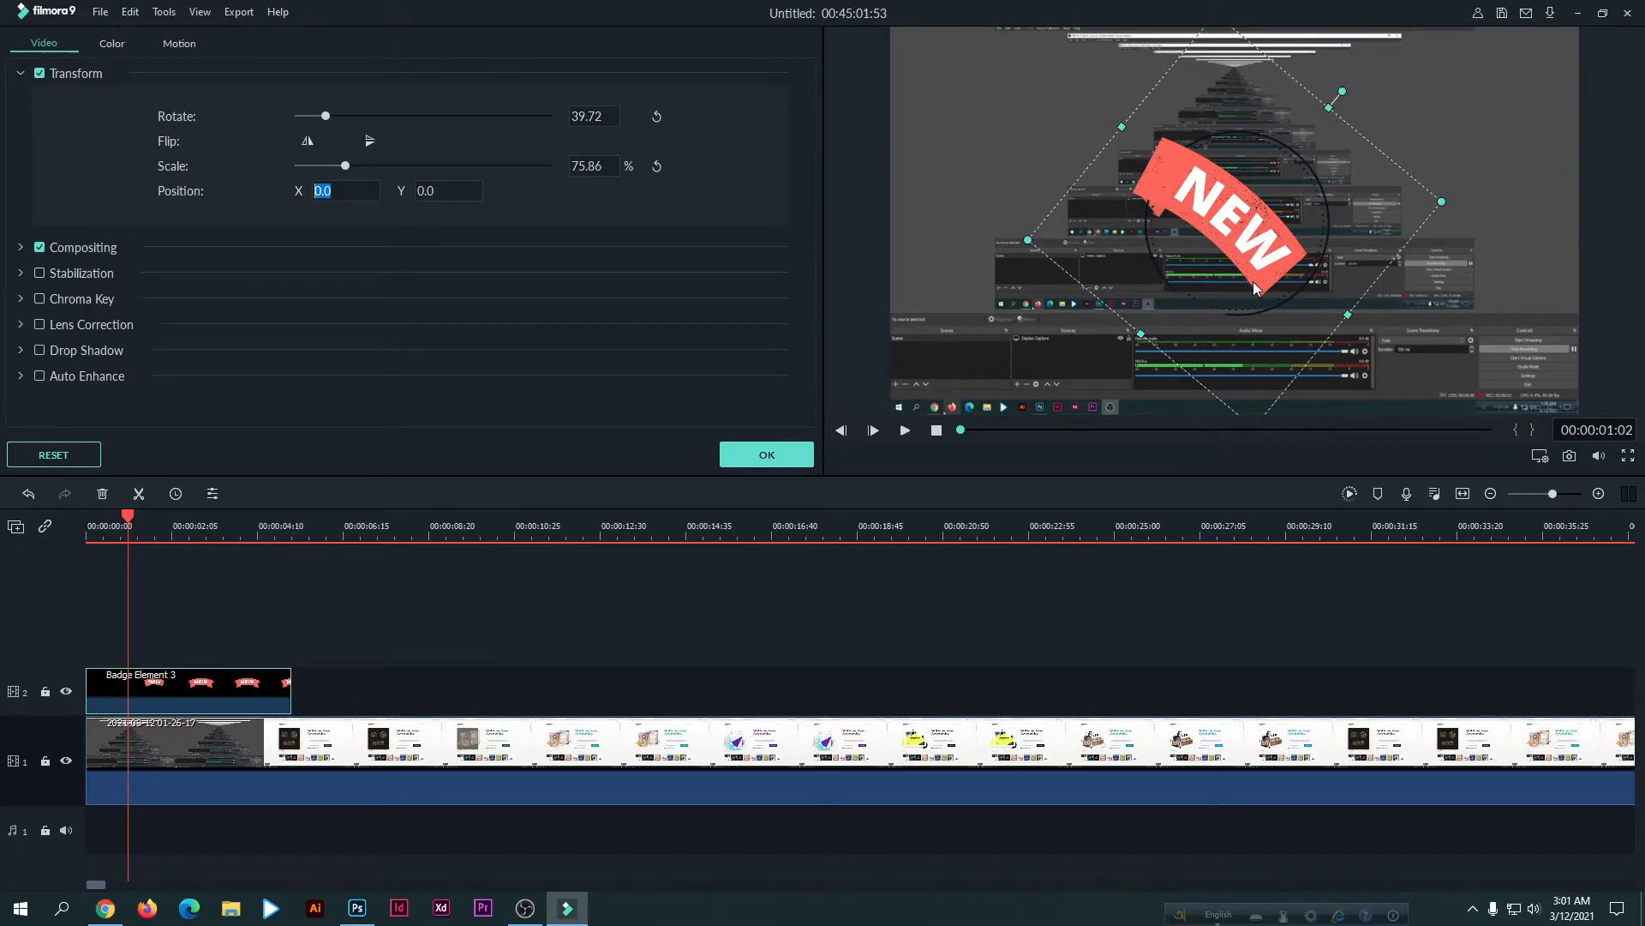
click(360, 190)
key(BackSpace)
key(BackSpace)
key(BackSpace)
text(10)
key(Return)
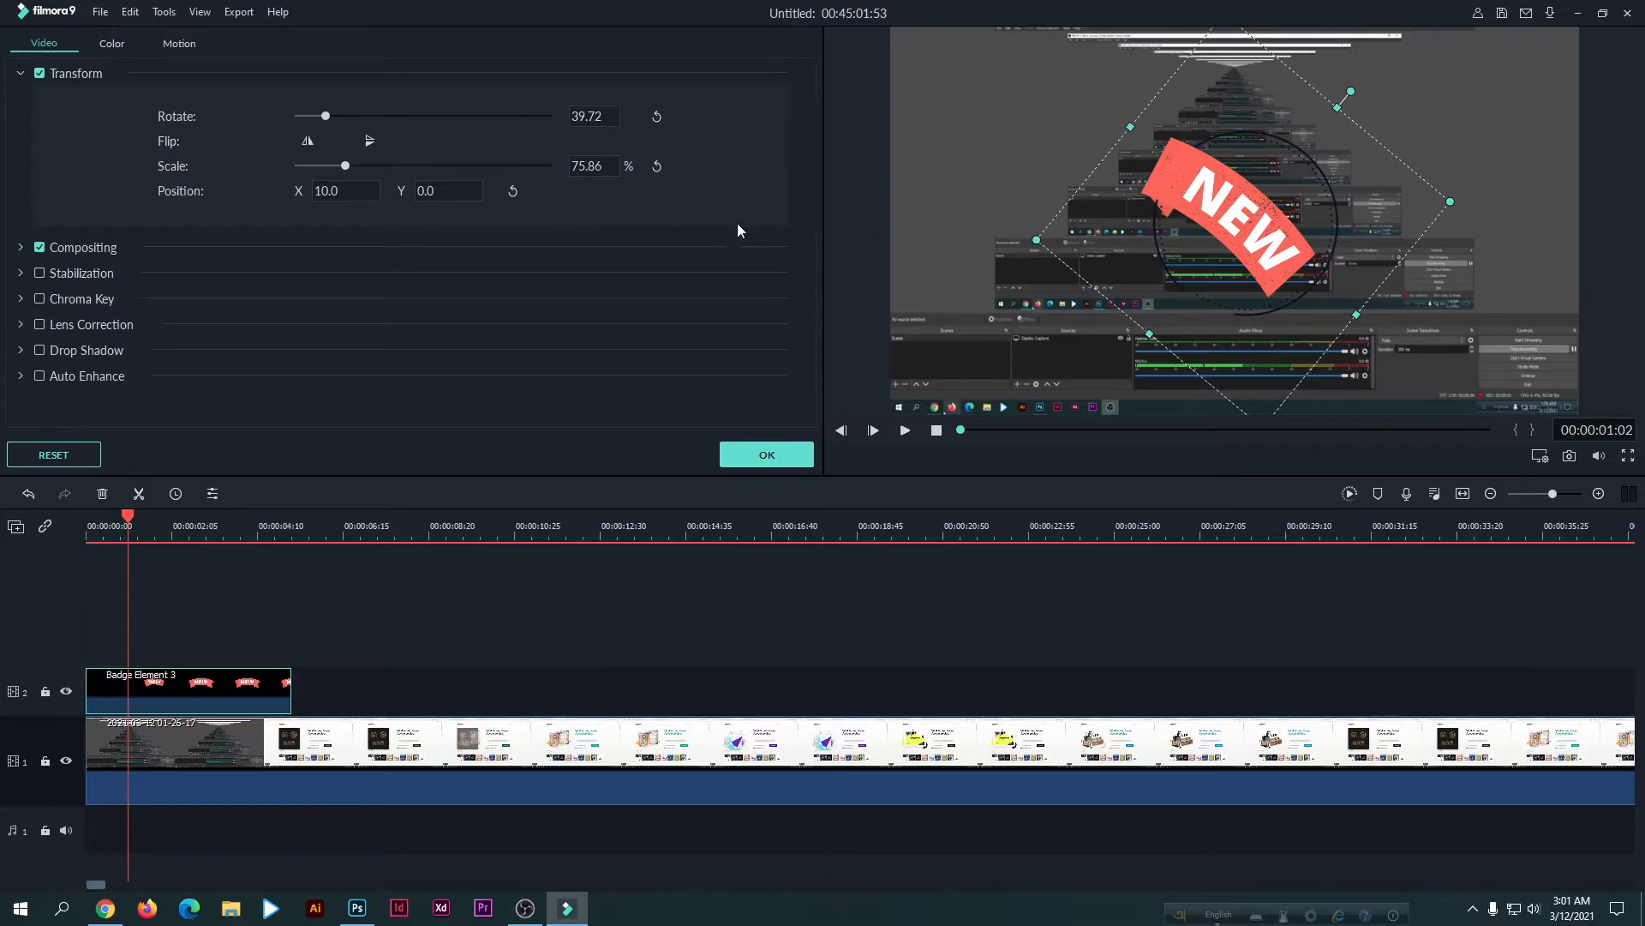
double_click(372, 190)
click(573, 209)
Shrink Badge Element 3 to 44.96% in the preview and move it to the frame's lower-left corner, at about X -297, Y -158.
drag(1204, 221, 1140, 236)
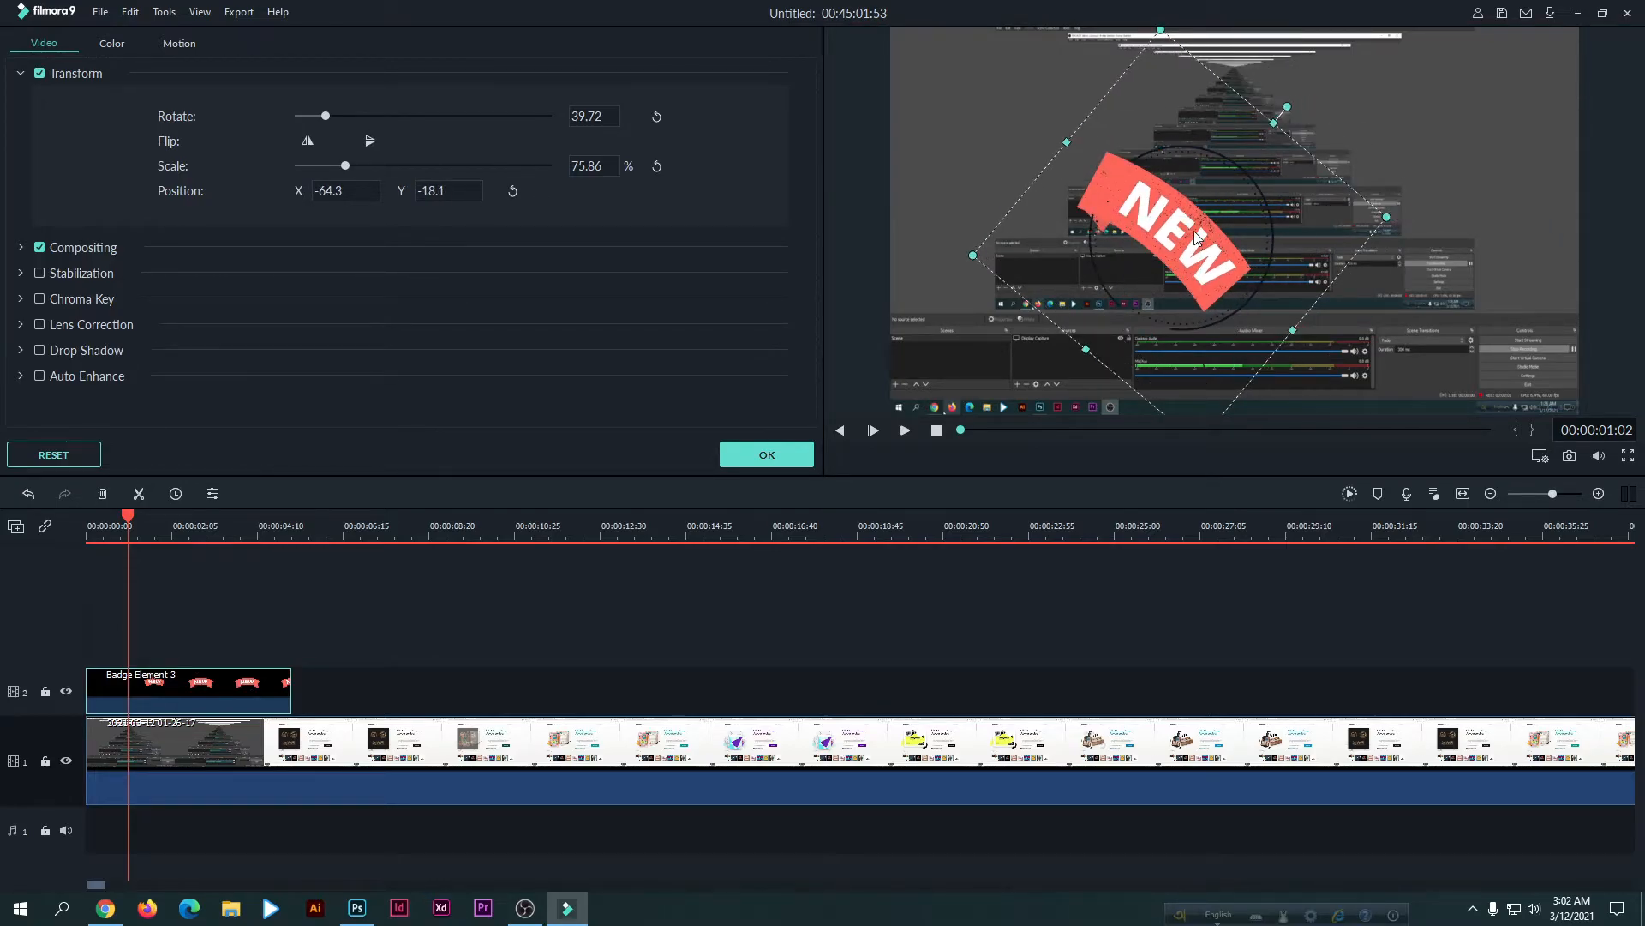
drag(1387, 216, 1217, 232)
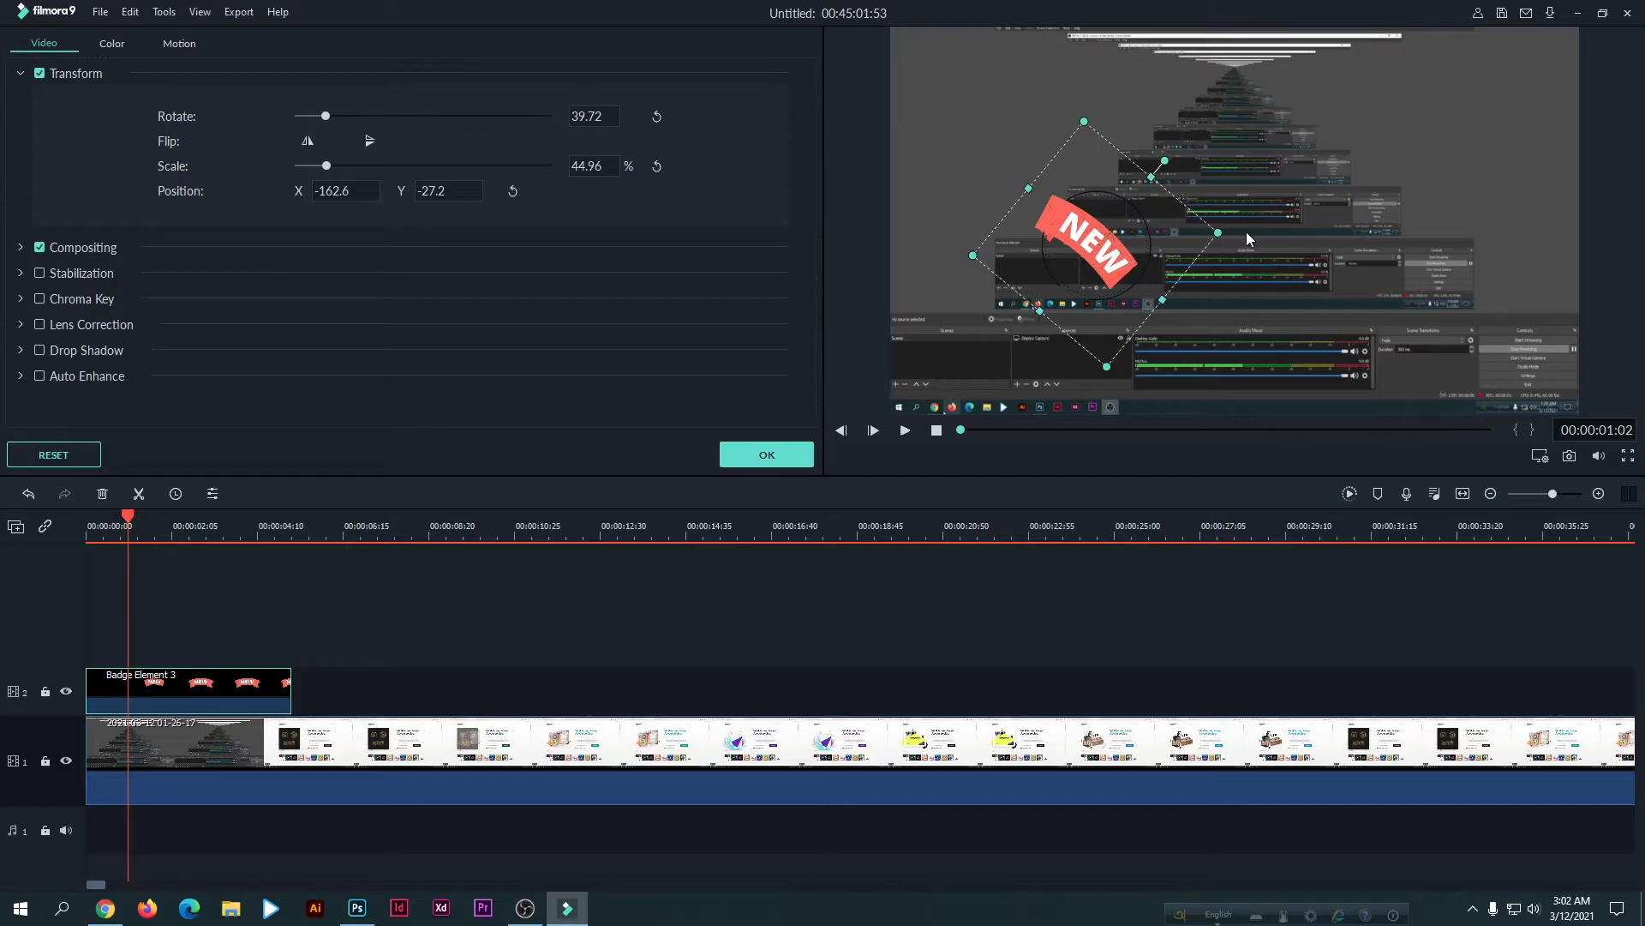
drag(1107, 270, 976, 361)
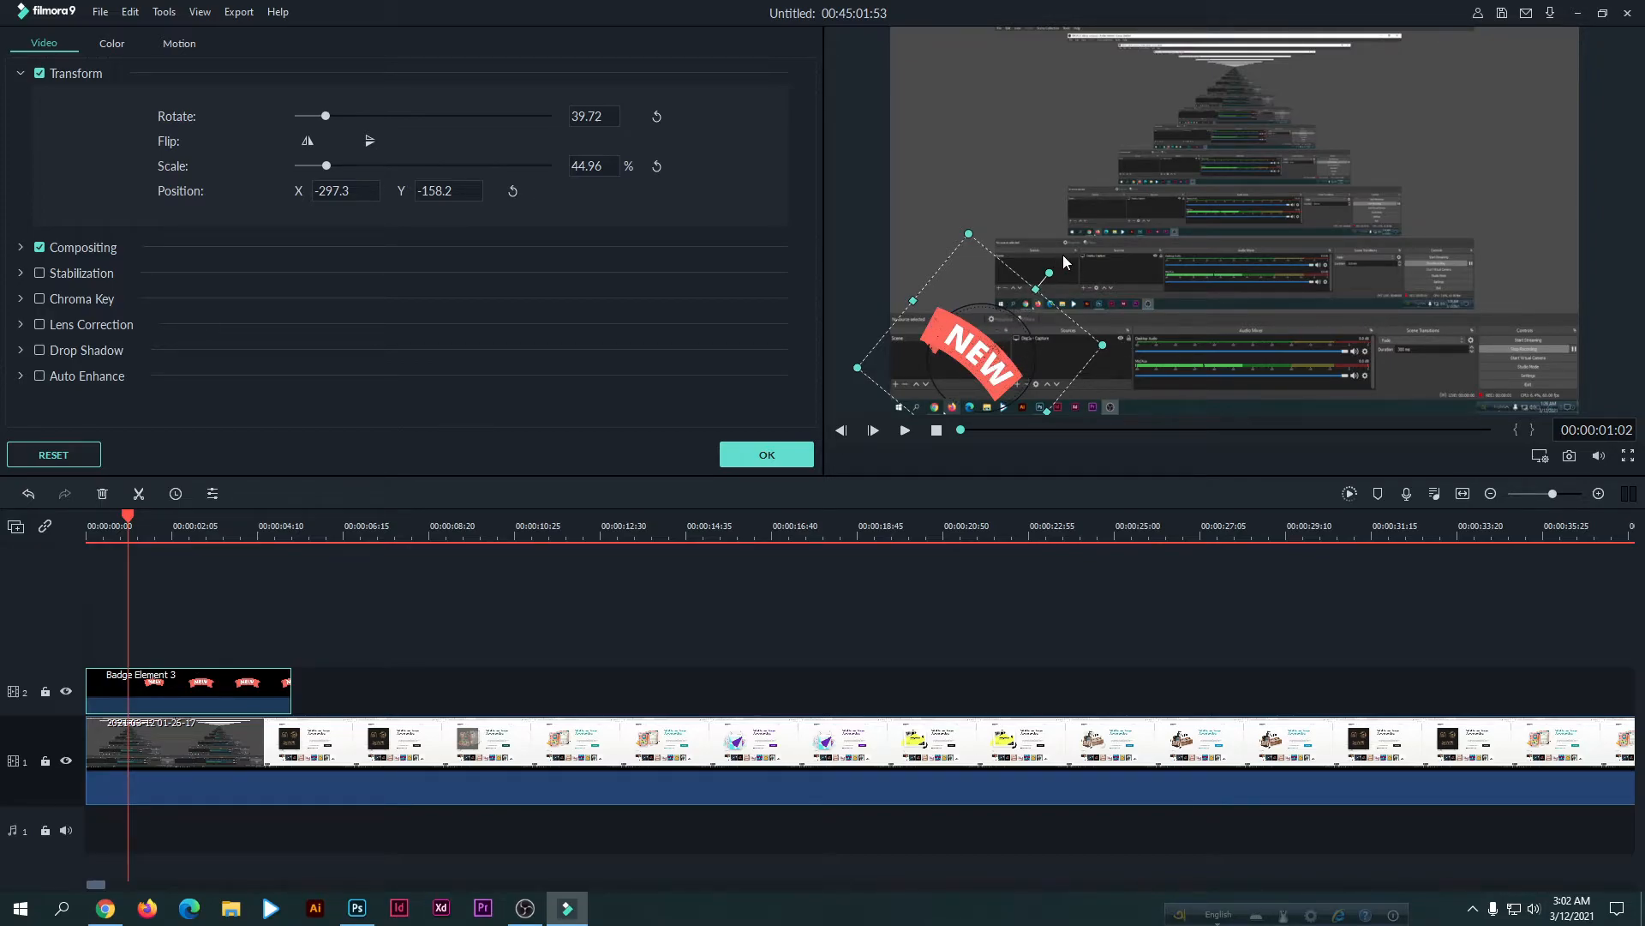
Straighten the badge to 0 rotation, move it to the frame's upper-right corner at about X 297, Y 127, and apply the settings.
drag(1050, 271, 981, 249)
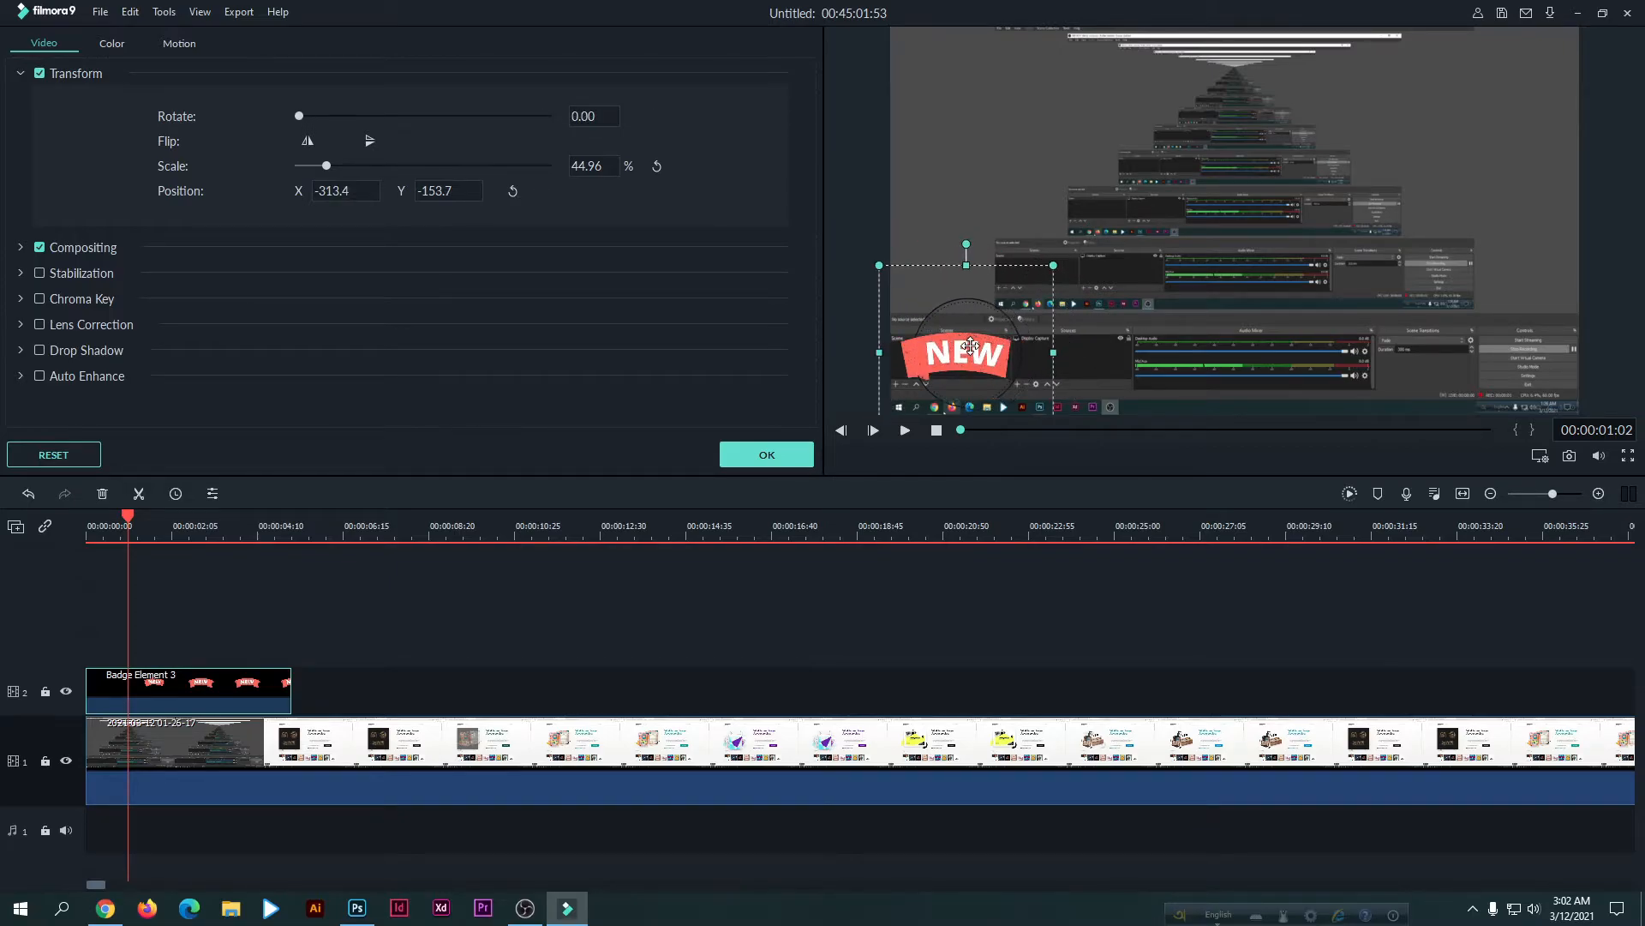
drag(988, 356, 1483, 115)
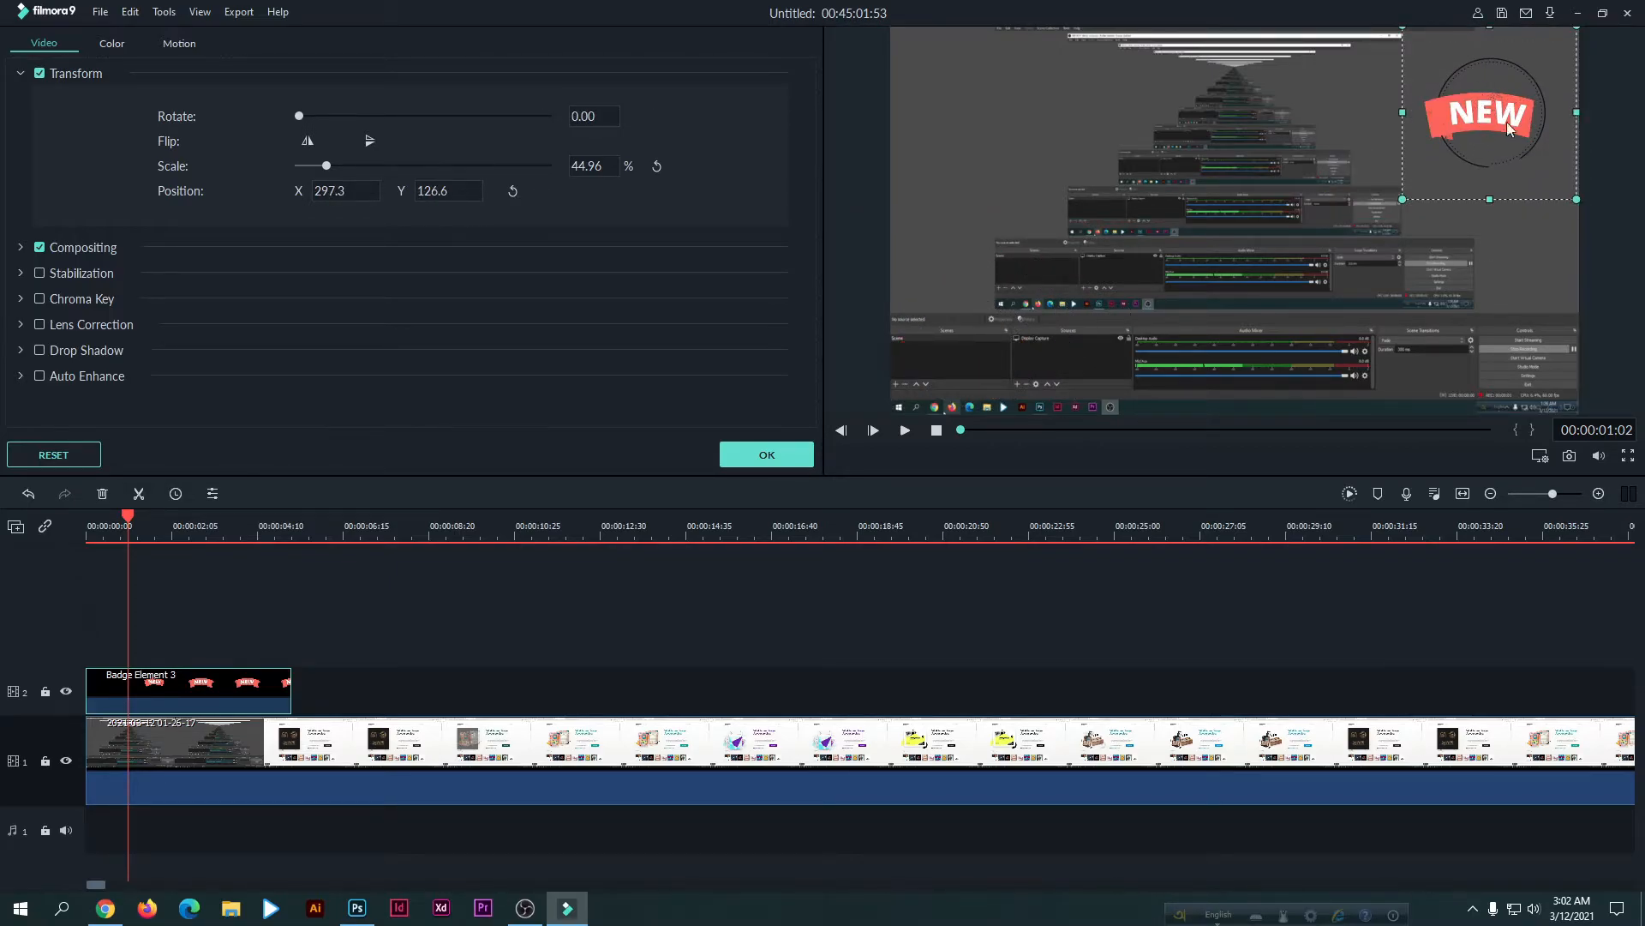
click(771, 457)
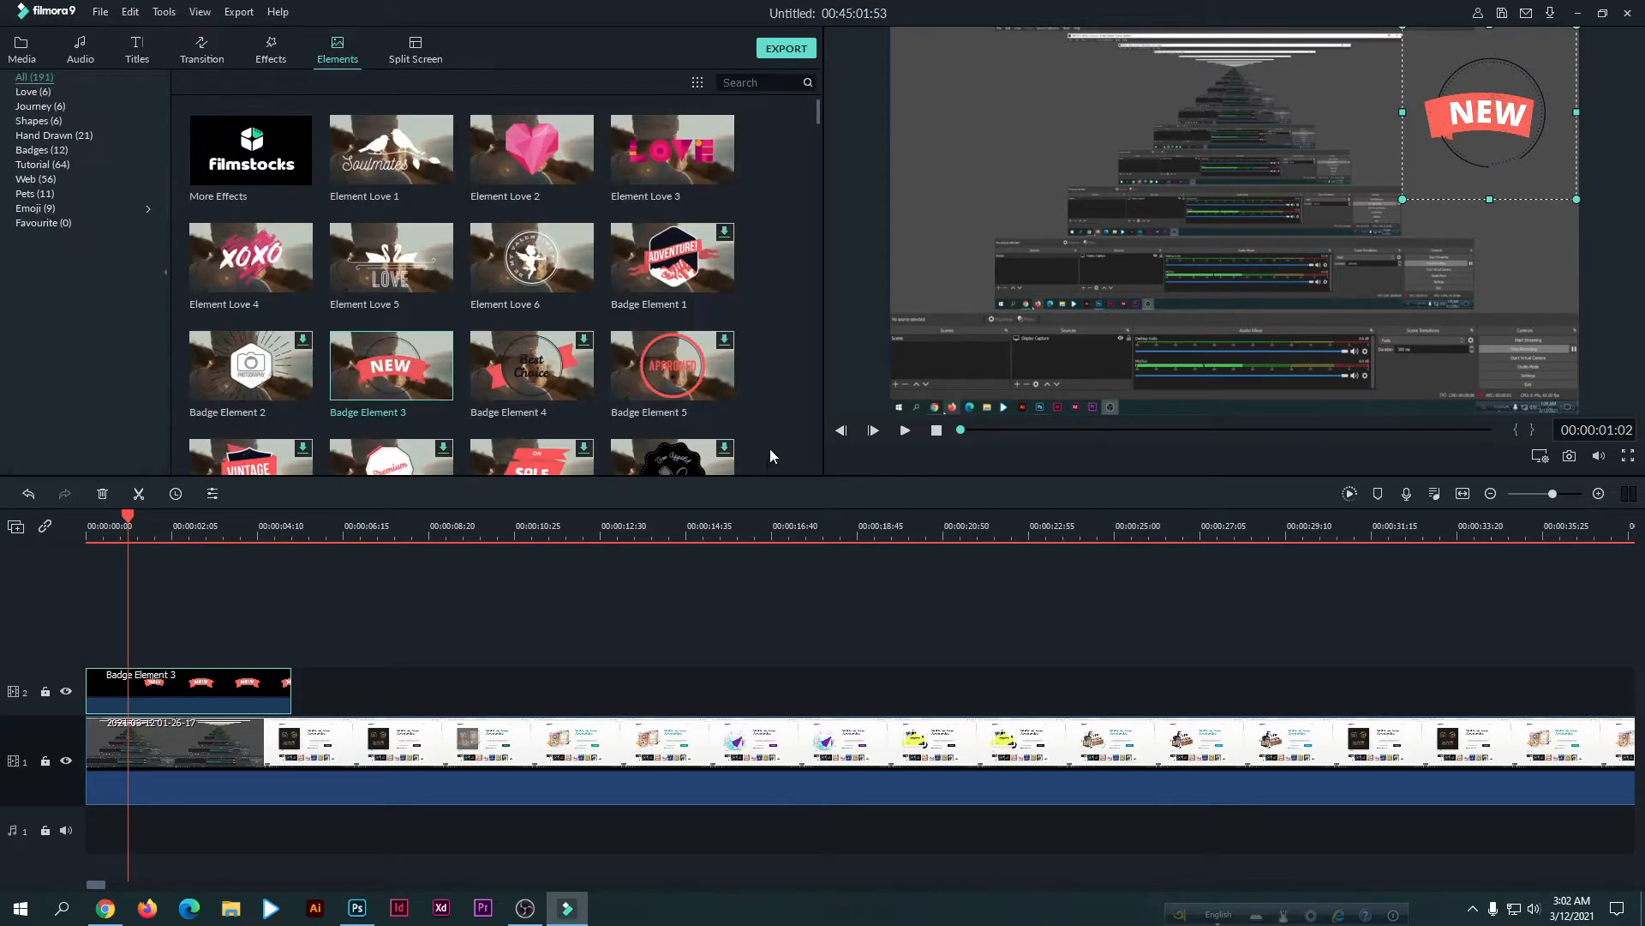
Play back the repositioned badge over the video and stop at about 3 seconds.
click(388, 600)
key(space)
key(space)
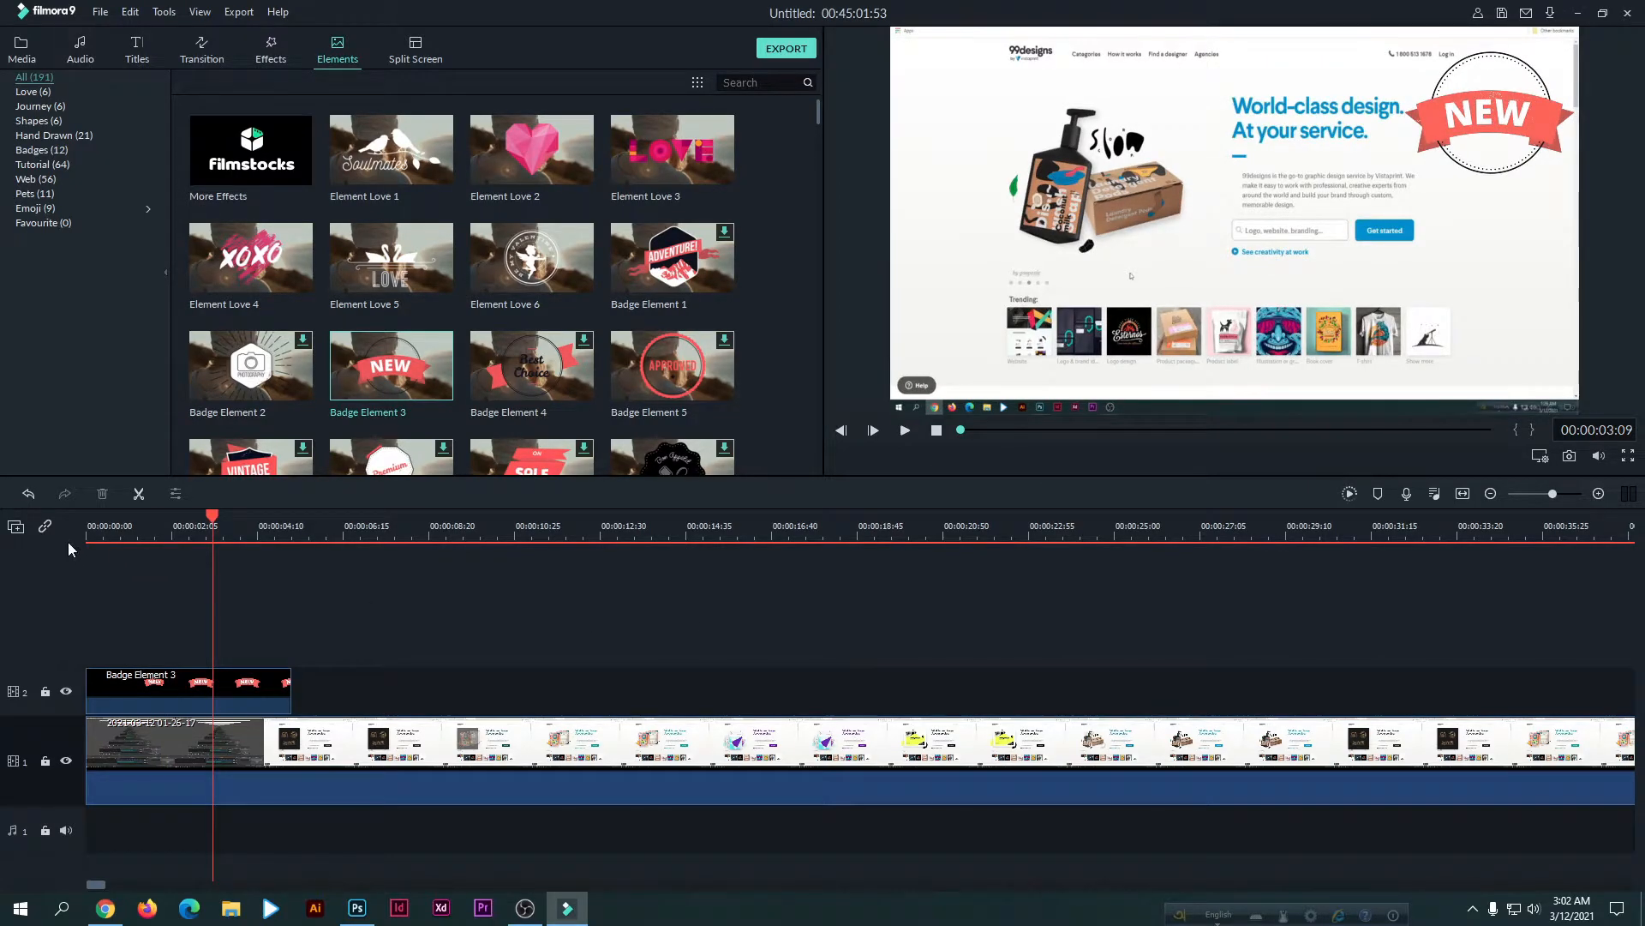
Delete the Badge Element 3 clip from video track 2.
click(96, 526)
click(250, 686)
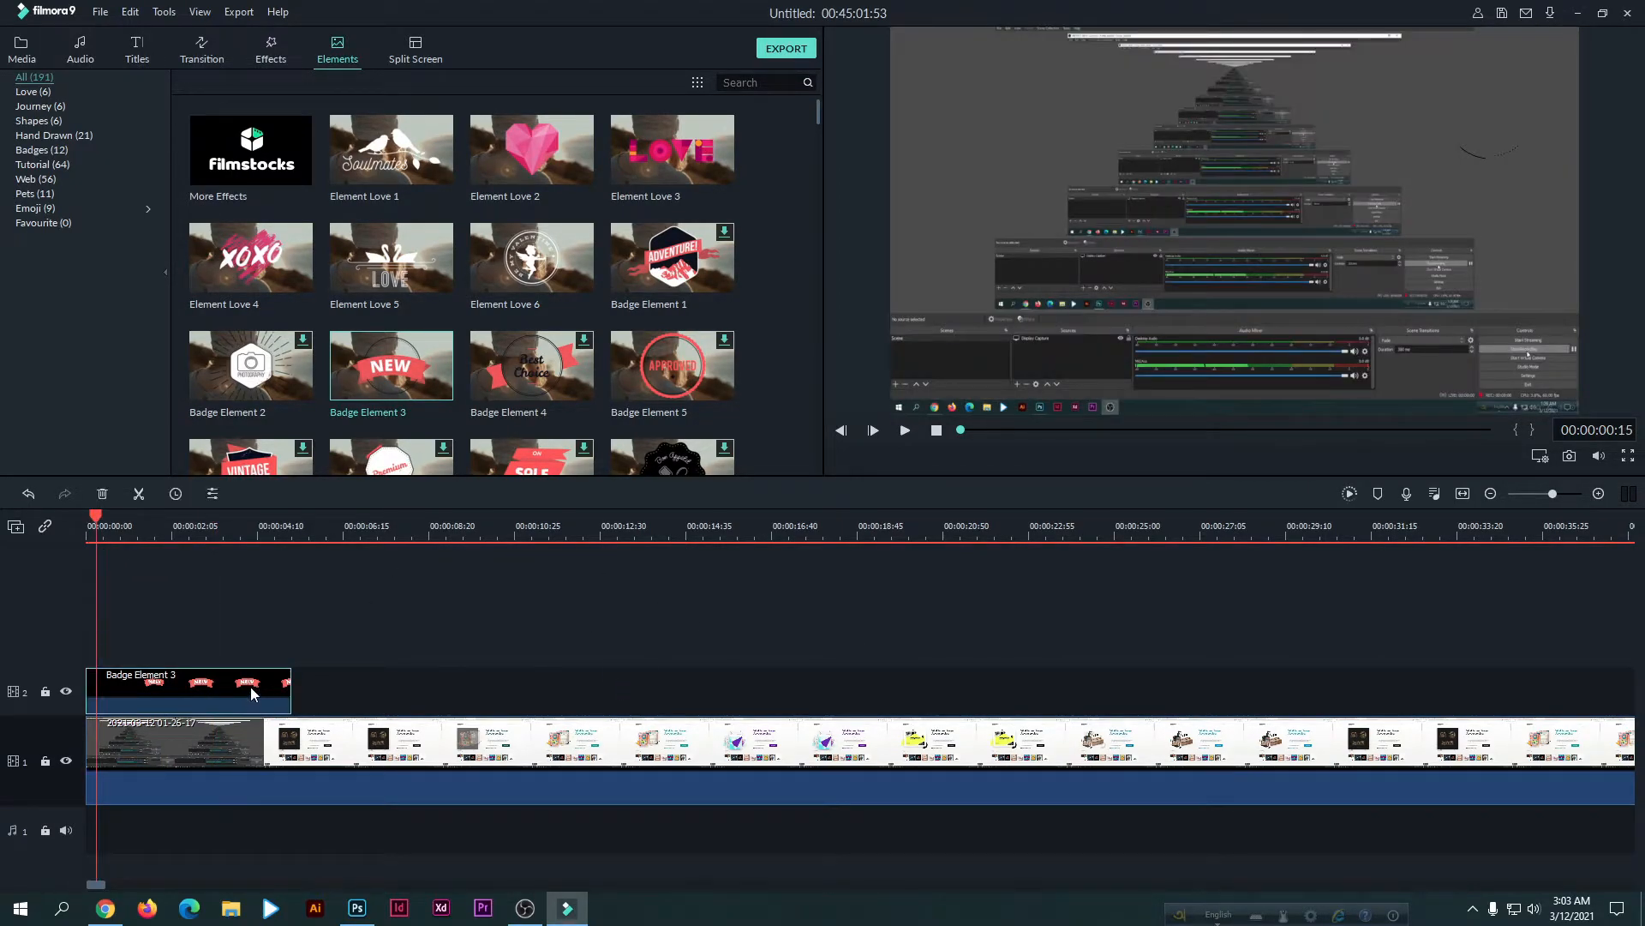
key(Delete)
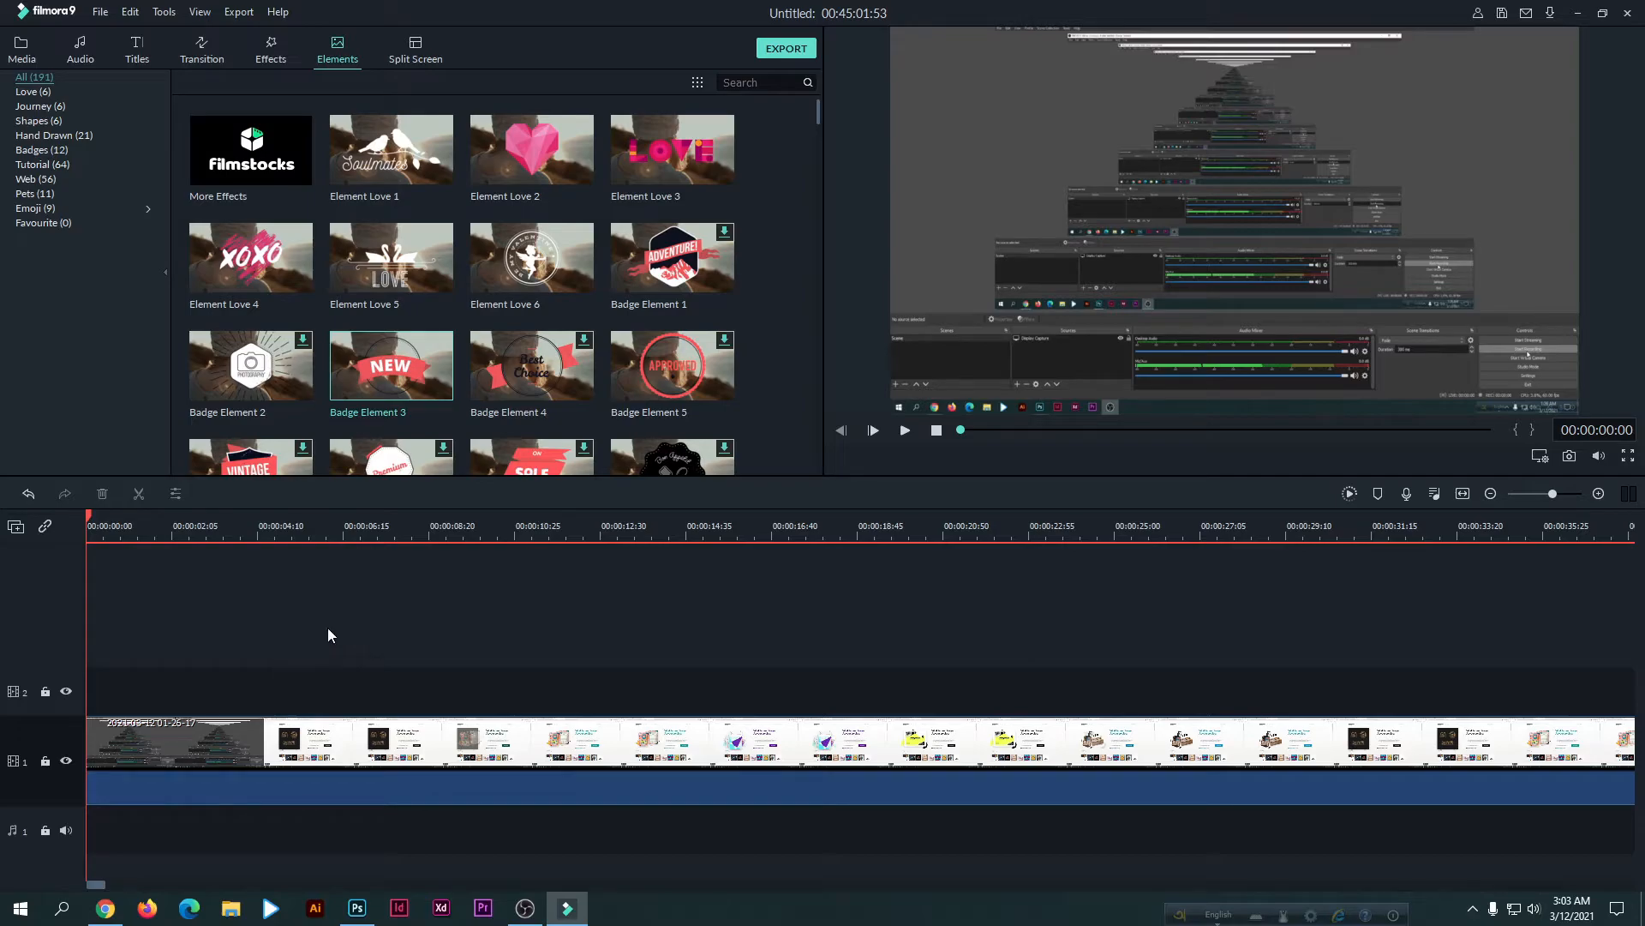
Place Element Emoji 3 at the start of video track 2 and preview it.
scroll(624, 383, down, 10)
scroll(548, 261, down, 10)
scroll(503, 264, up, 10)
drag(405, 401, 137, 689)
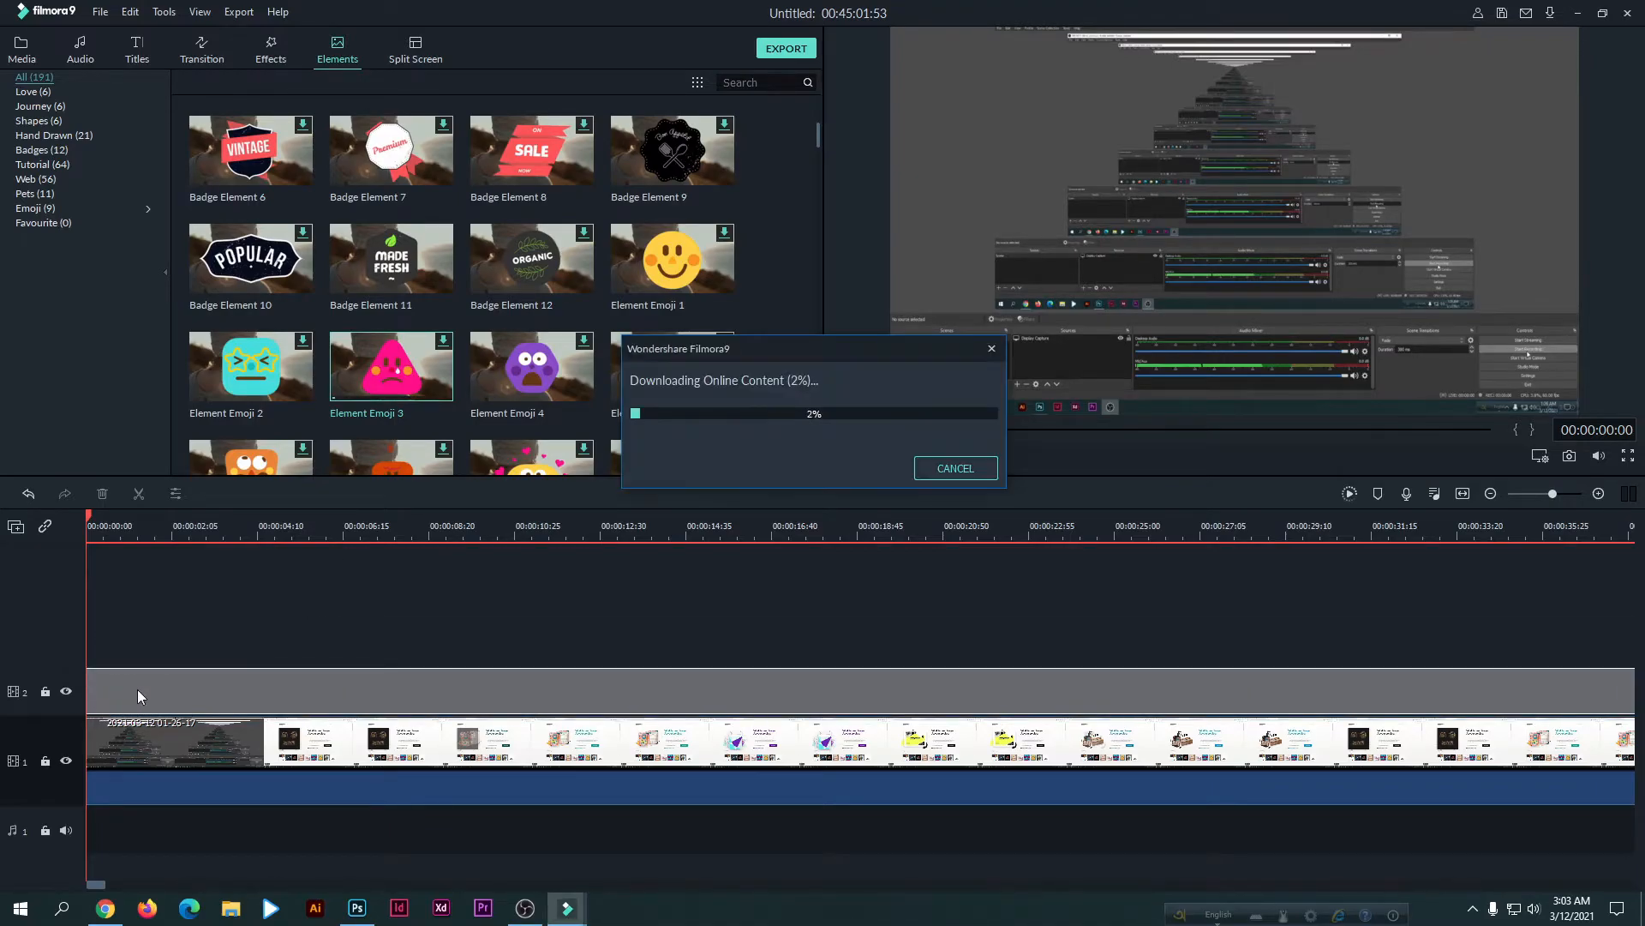
key(space)
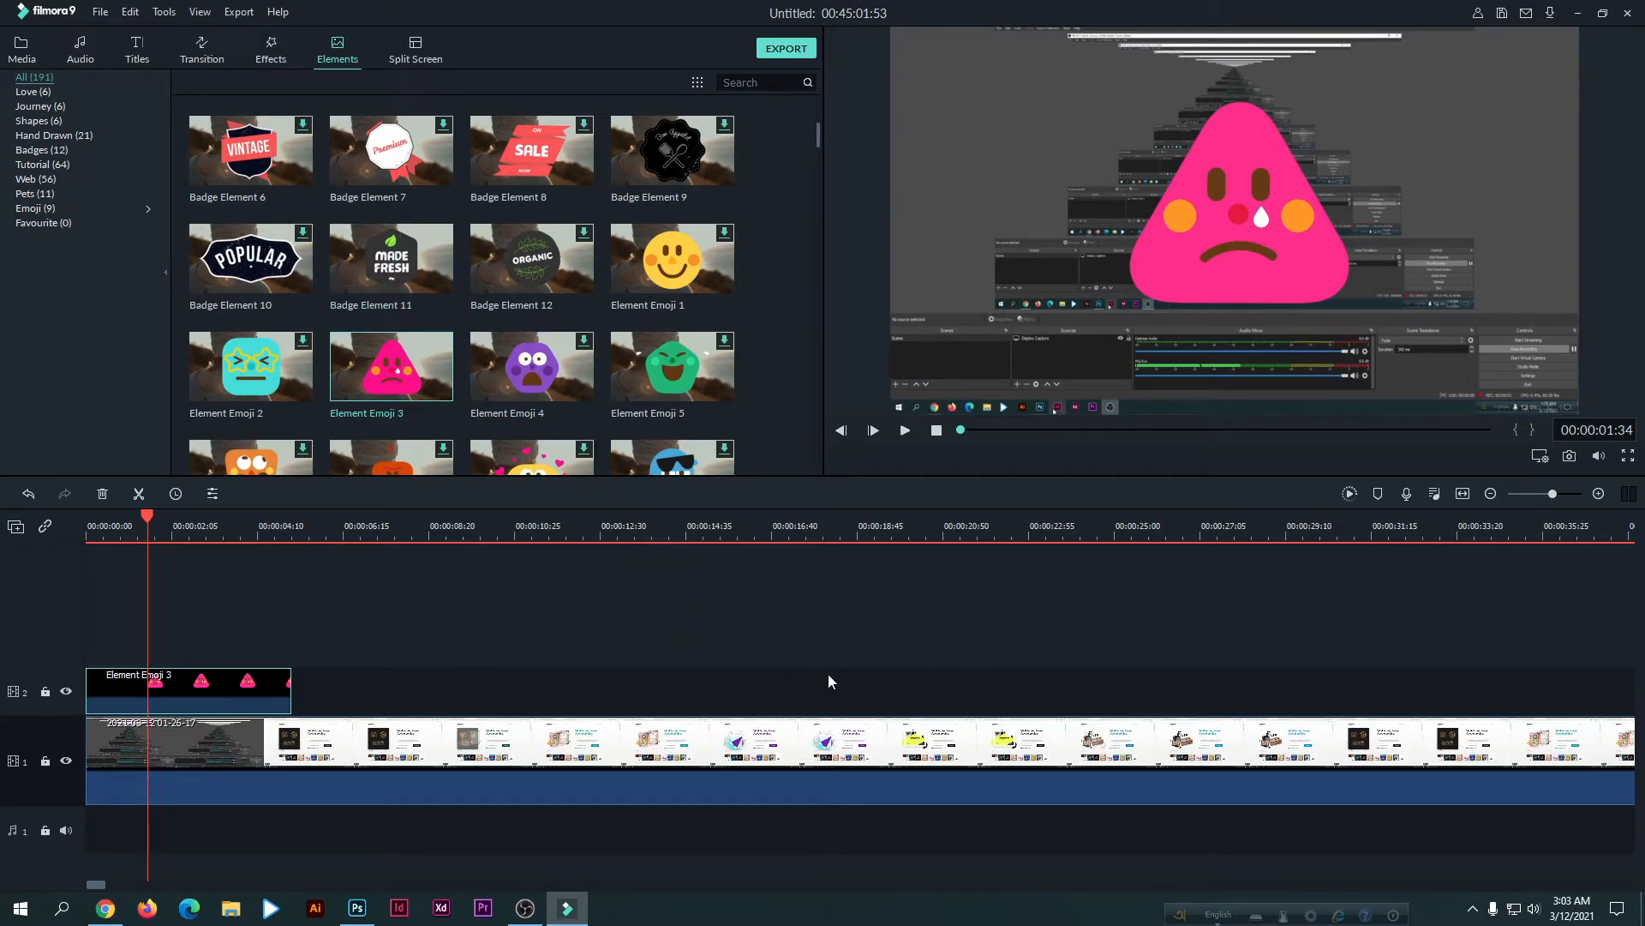
Try the Darken blending mode and an opacity adjustment on the Element Emoji 3 clip, returning to Normal and 100%.
double_click(211, 686)
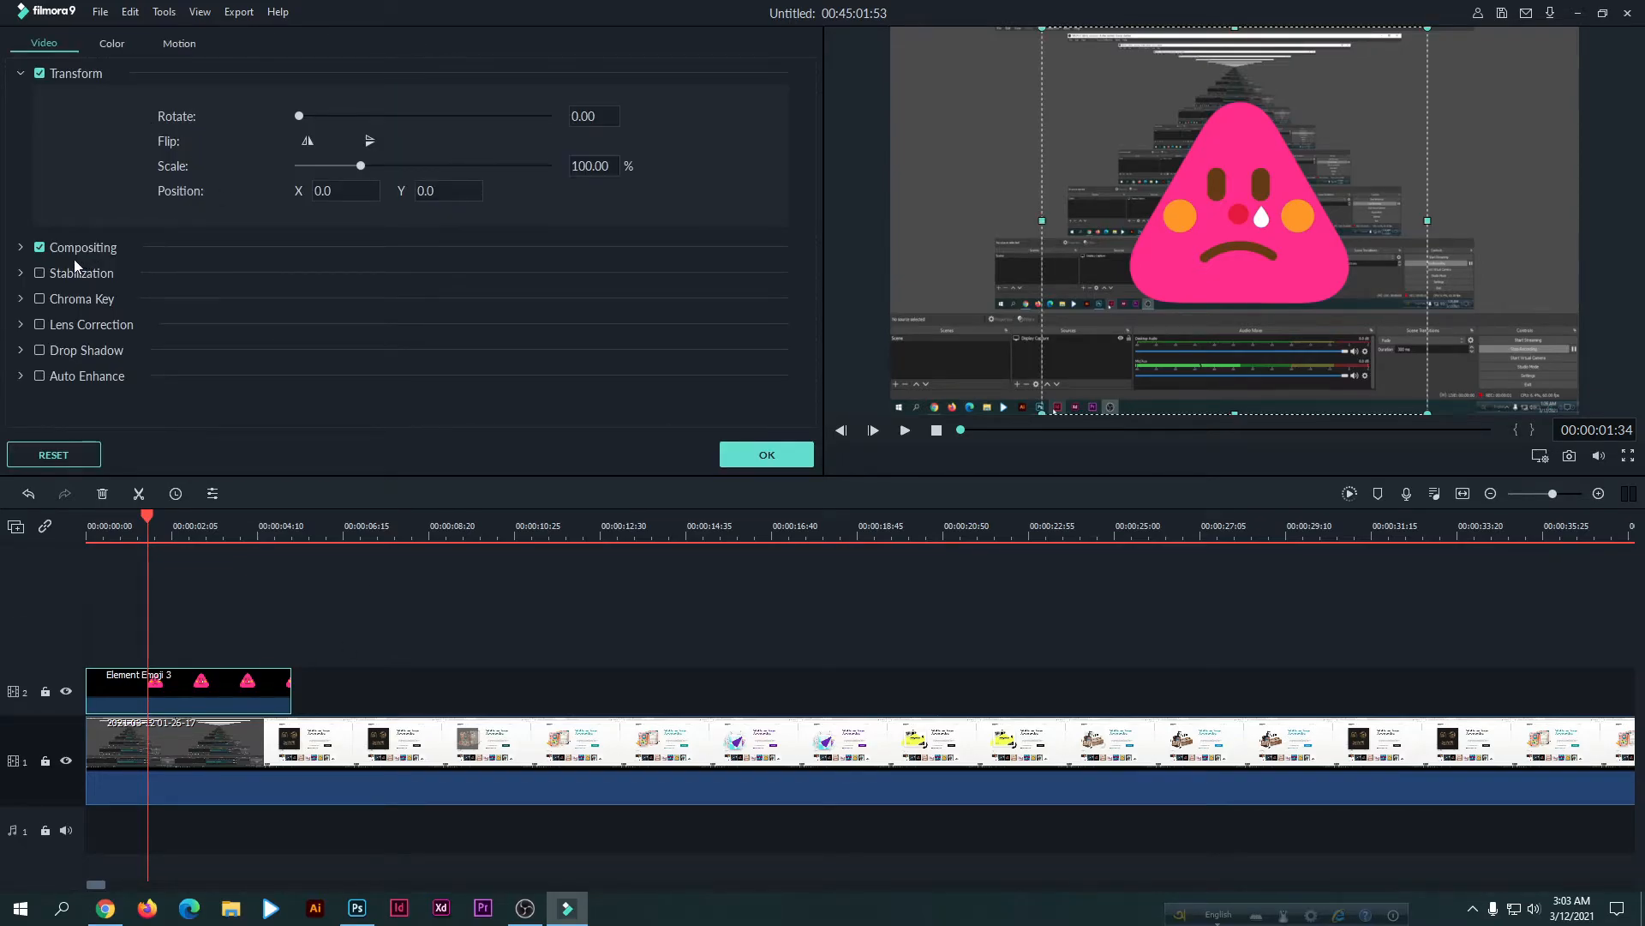
click(21, 248)
click(454, 292)
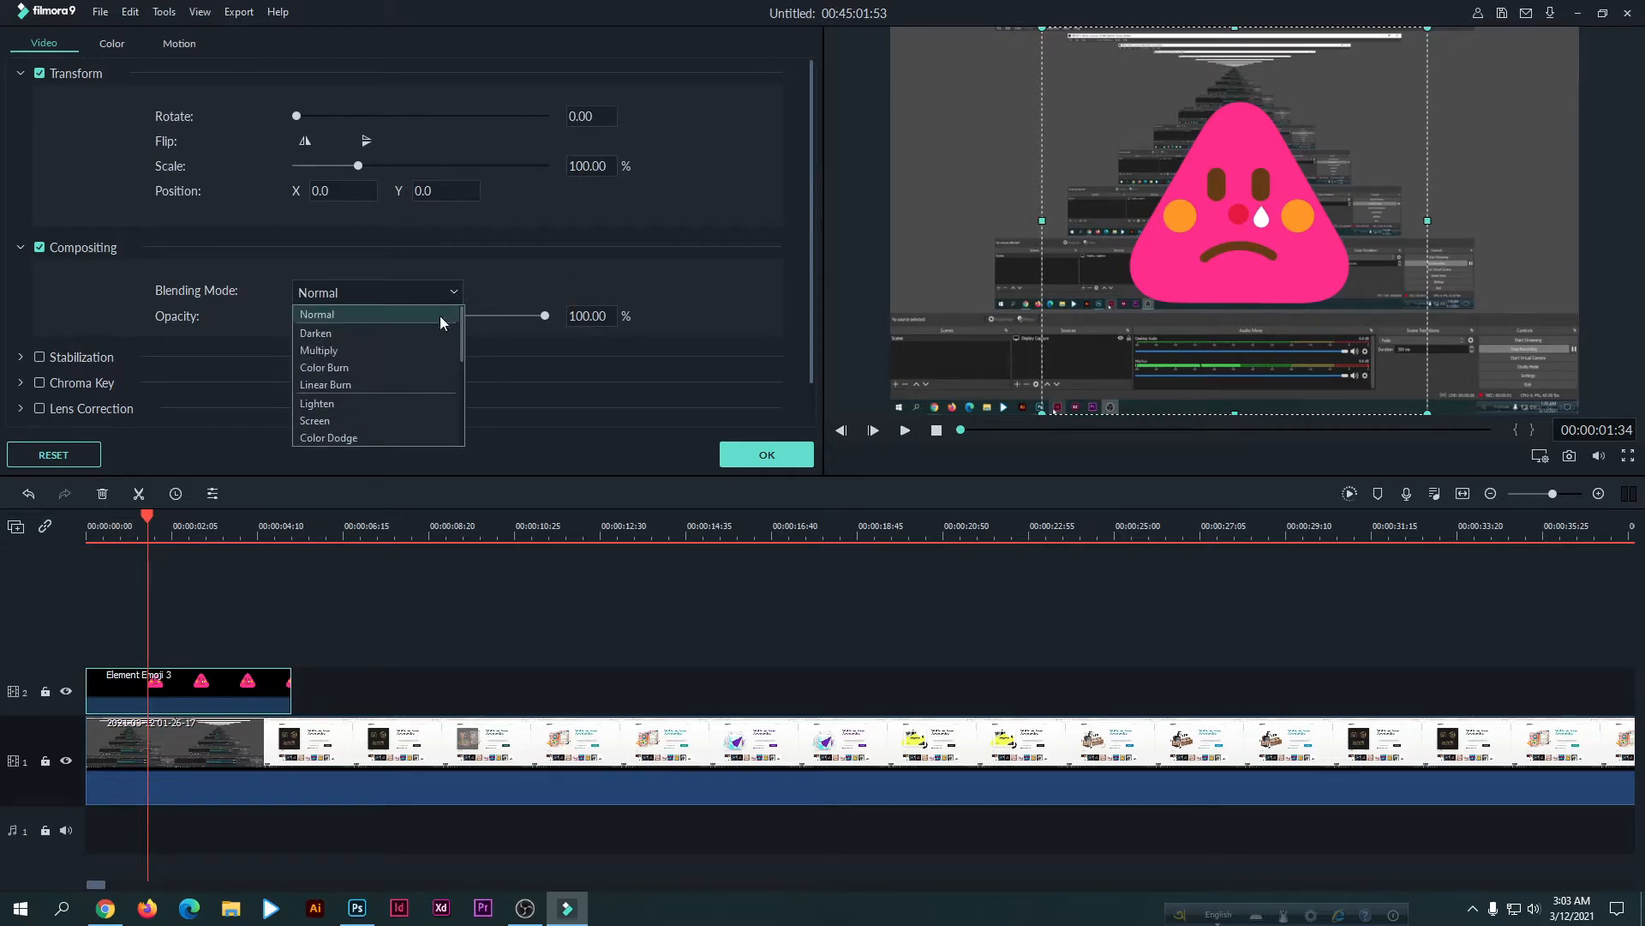
click(373, 339)
click(427, 293)
click(358, 316)
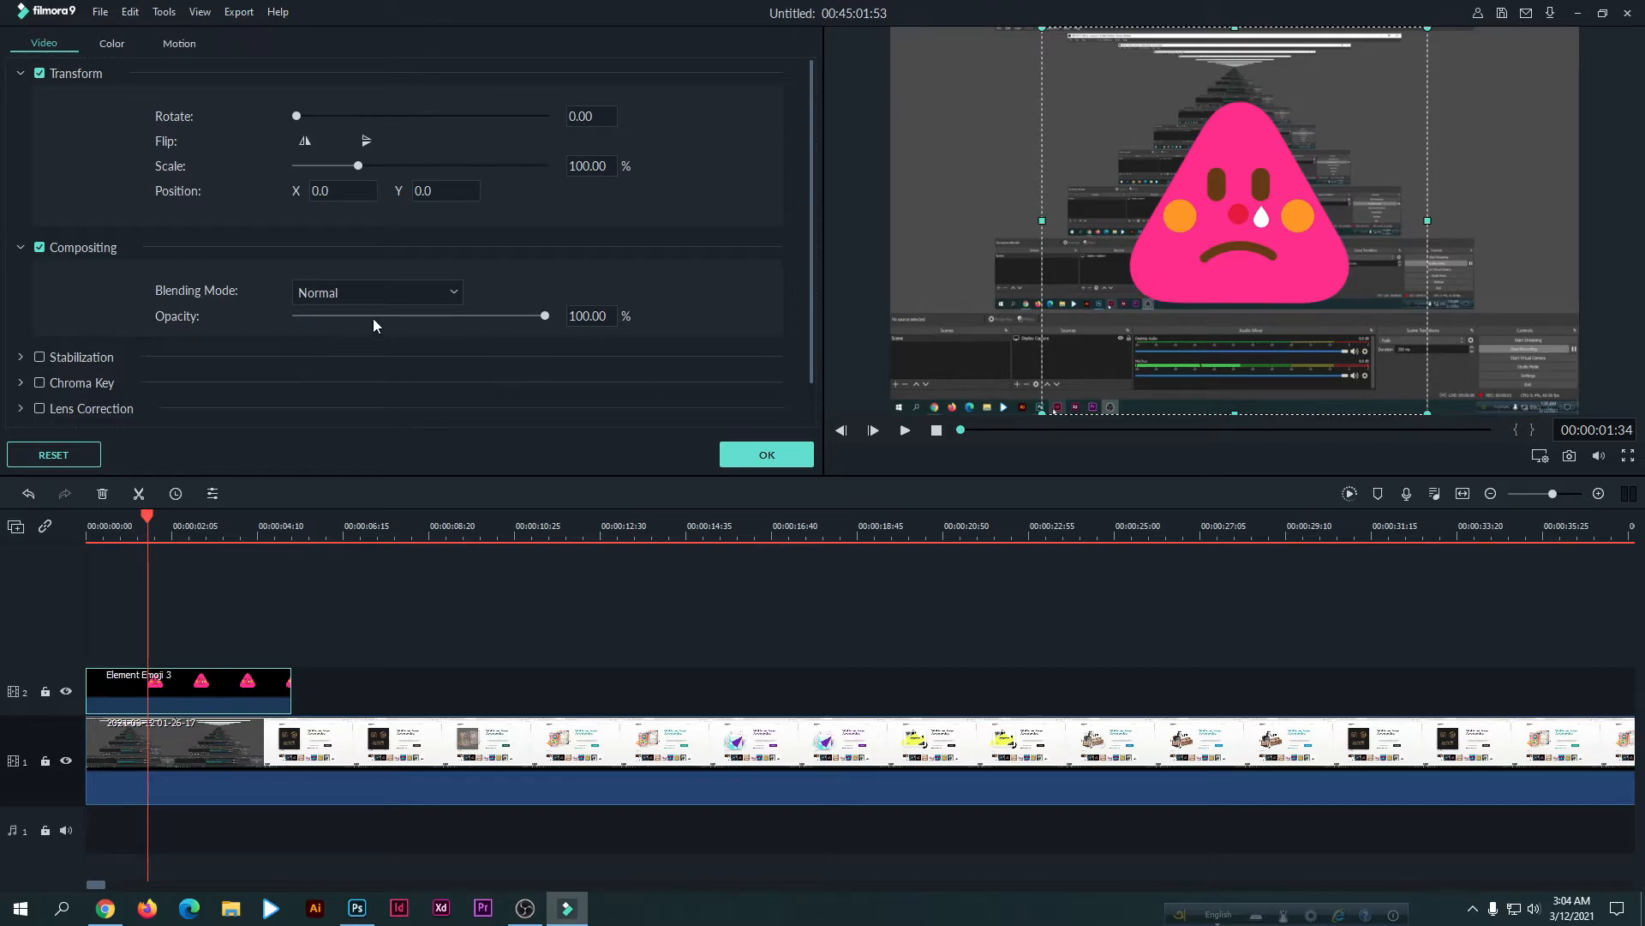
mouse_move(549, 317)
mouse_down()
mouse_move(492, 316)
mouse_move(578, 326)
mouse_up()
Enable Chroma Key on the Element Emoji 3 clip and choose magenta-purple as the key colour.
click(21, 380)
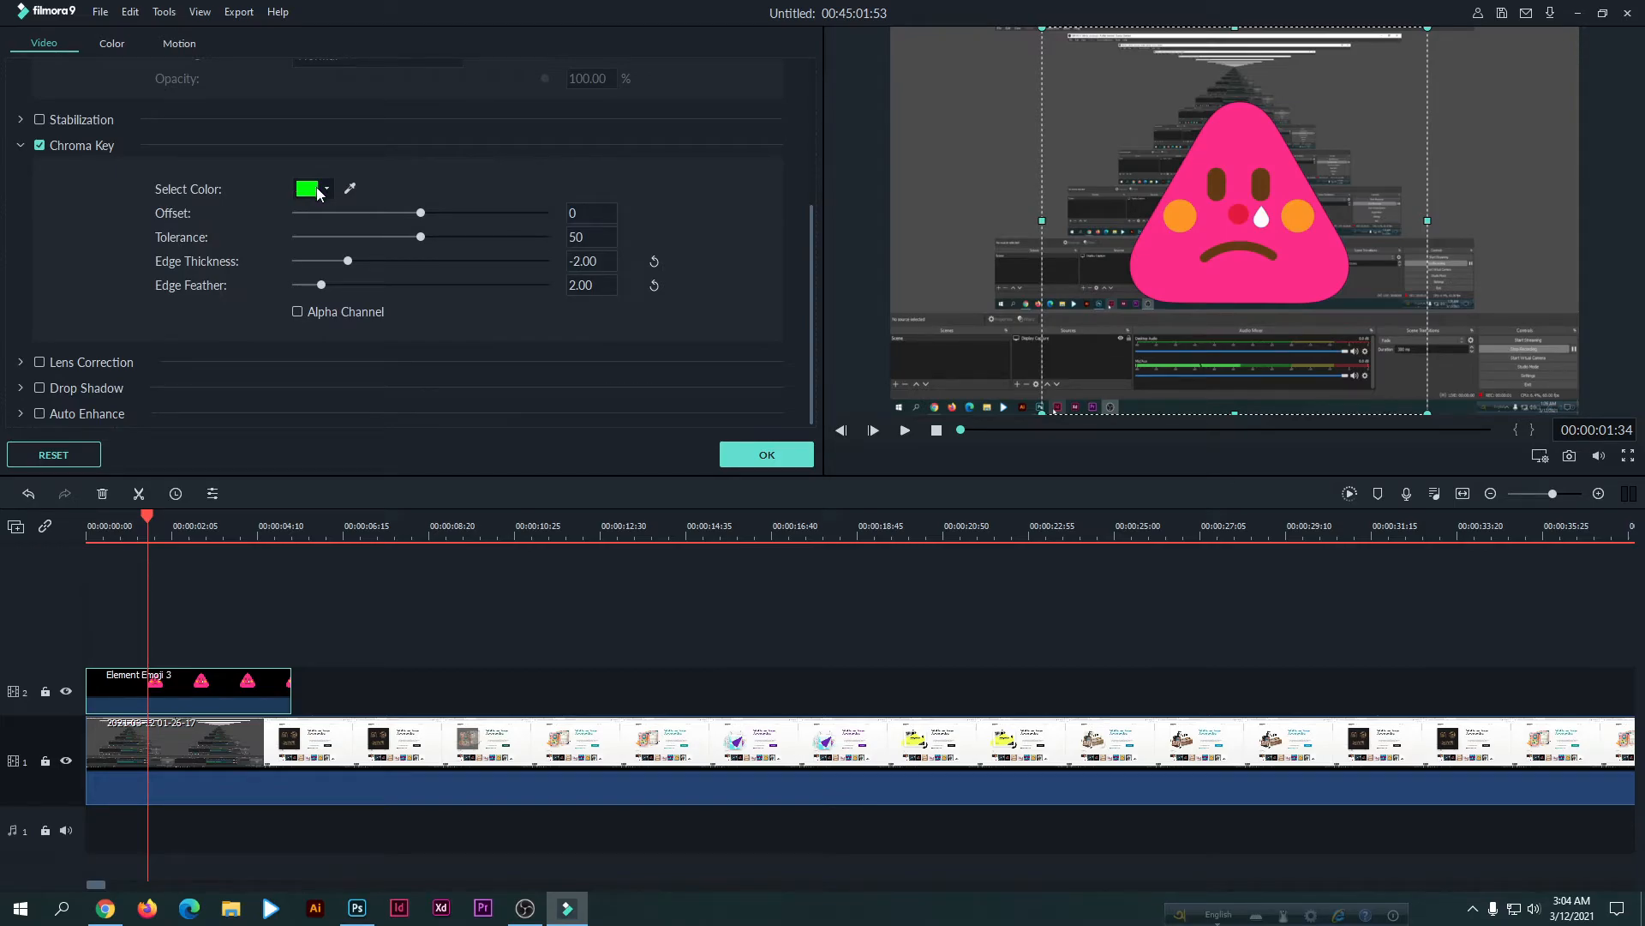
click(325, 188)
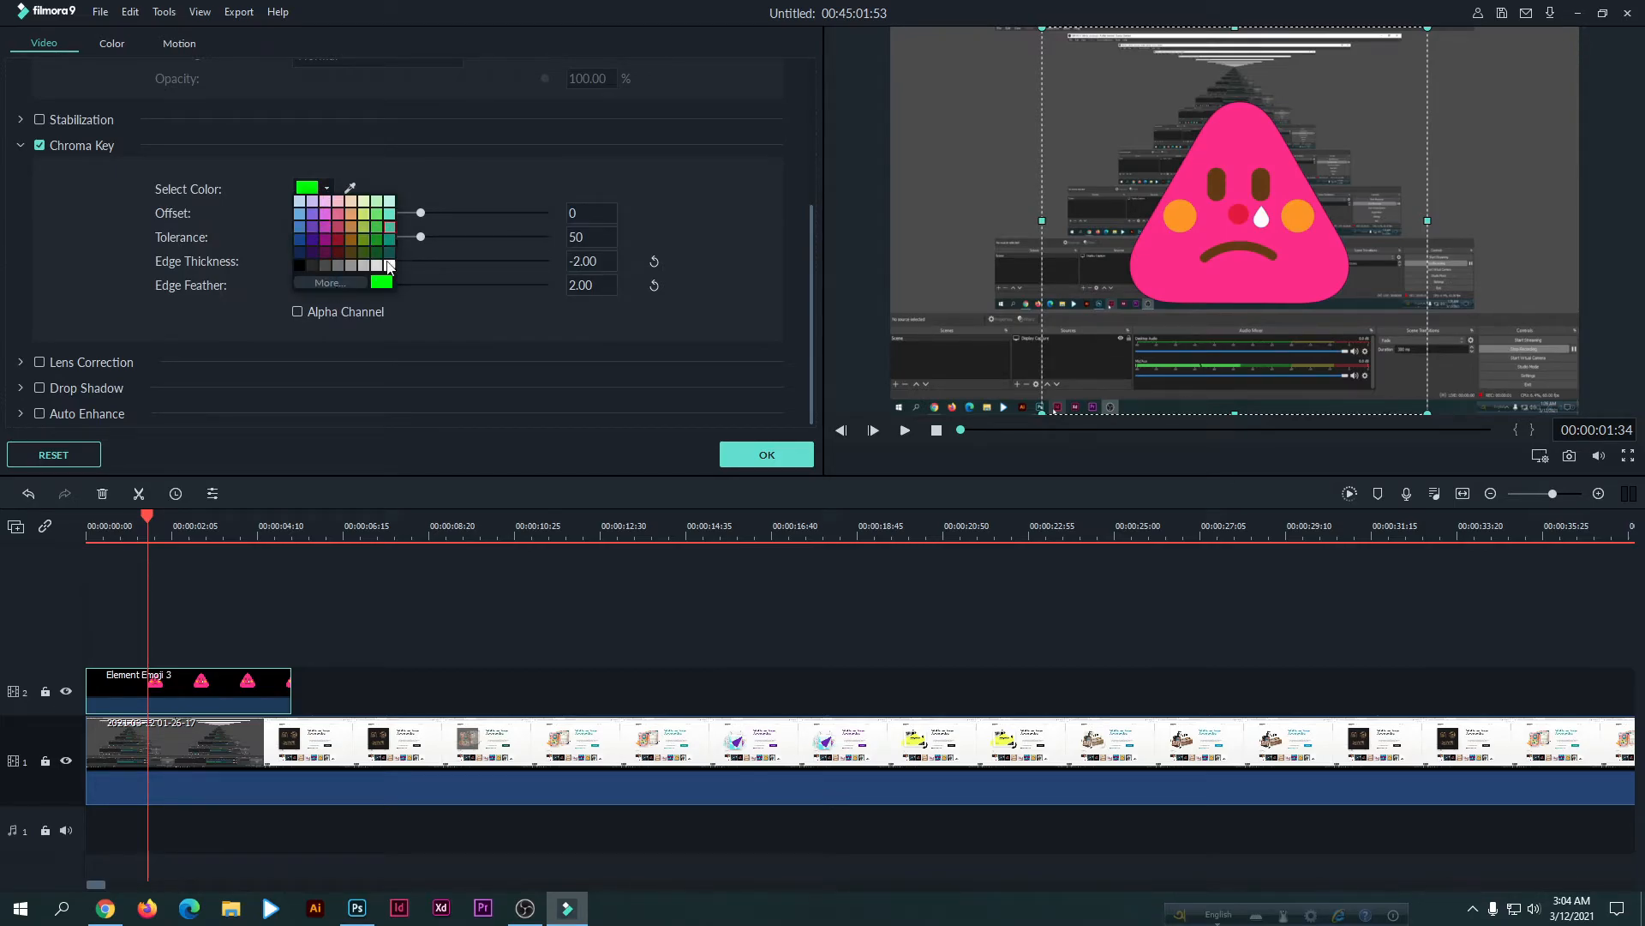
click(326, 224)
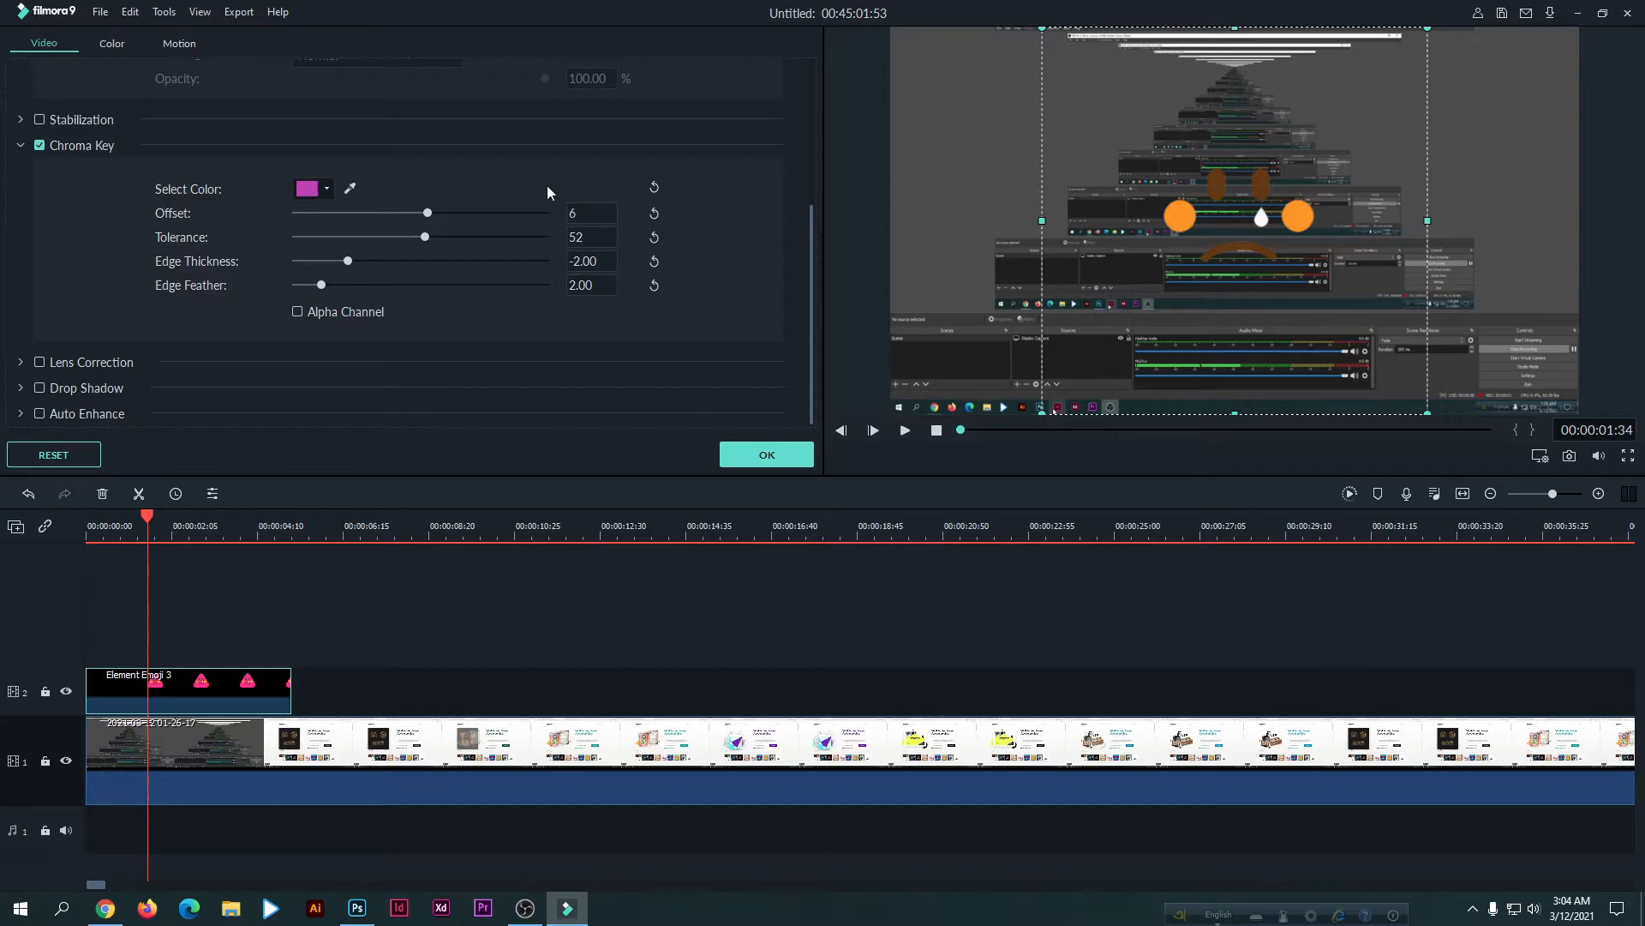
Change the Chroma Key colour of the Element Emoji 3 clip to dark brown.
click(332, 191)
click(351, 240)
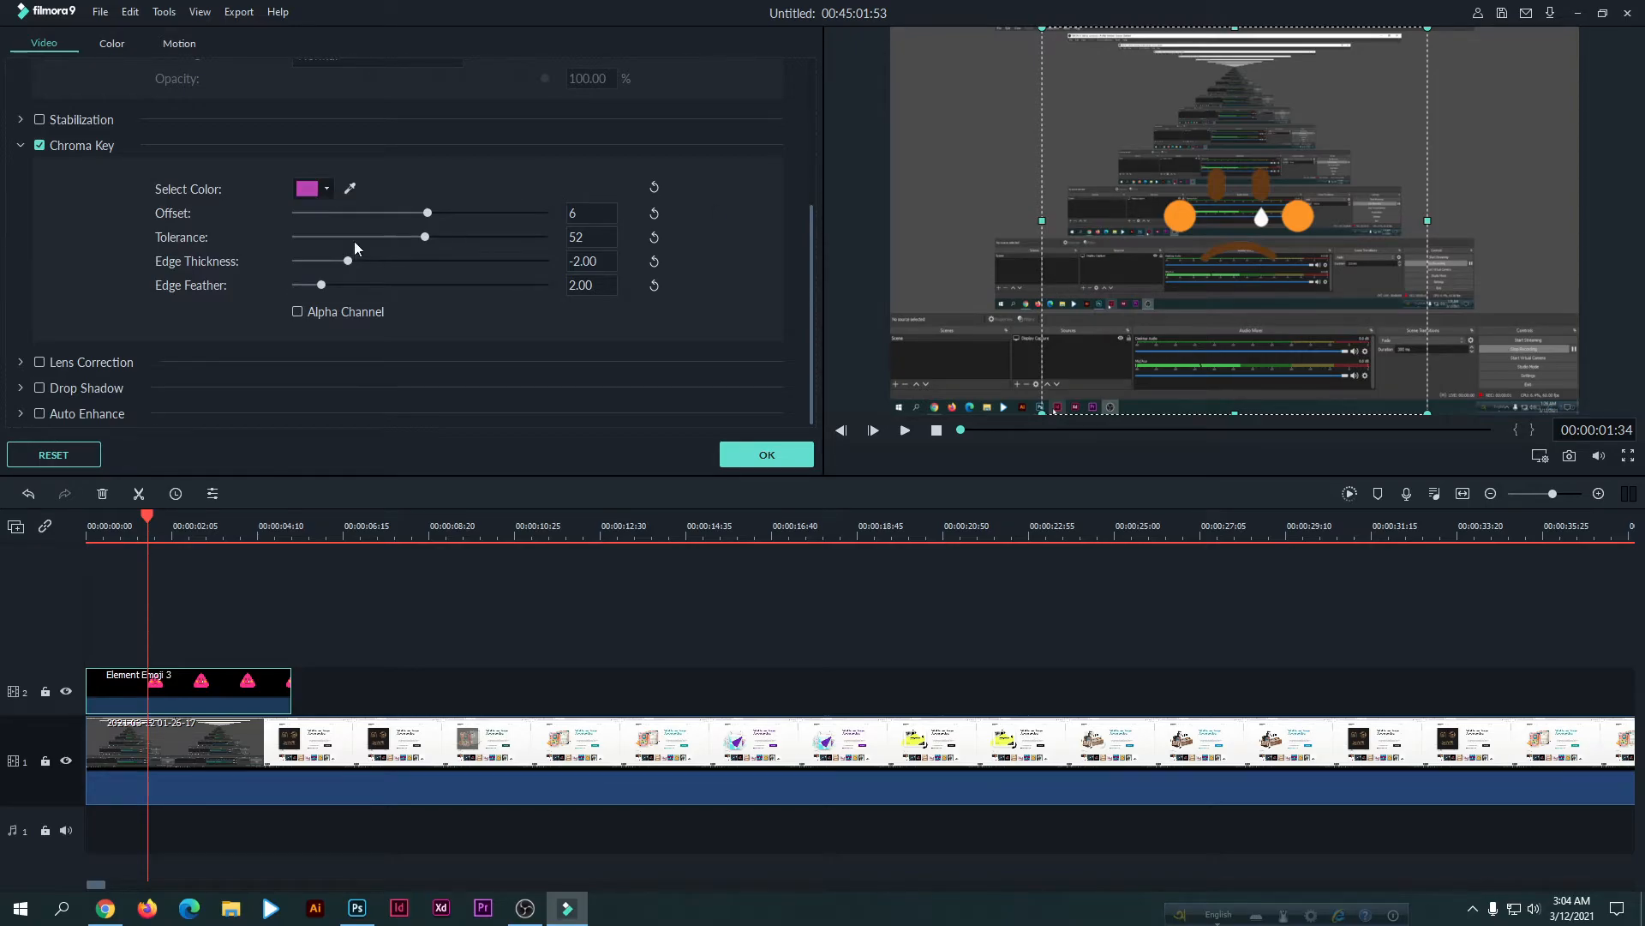
click(312, 187)
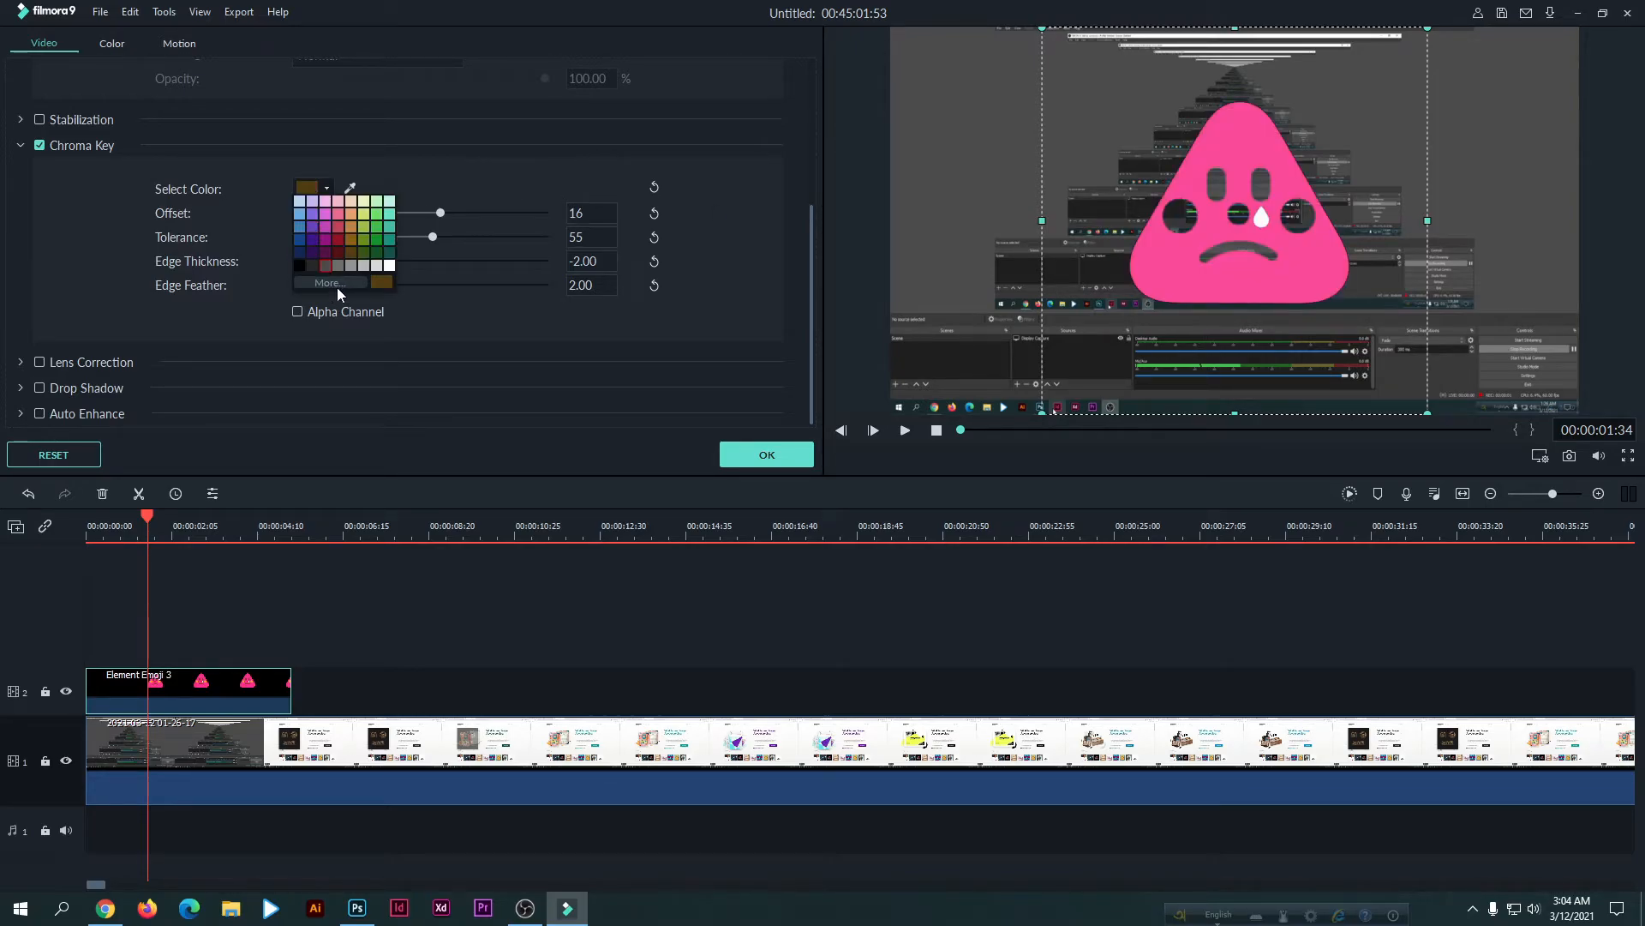
click(337, 286)
triple_click(912, 569)
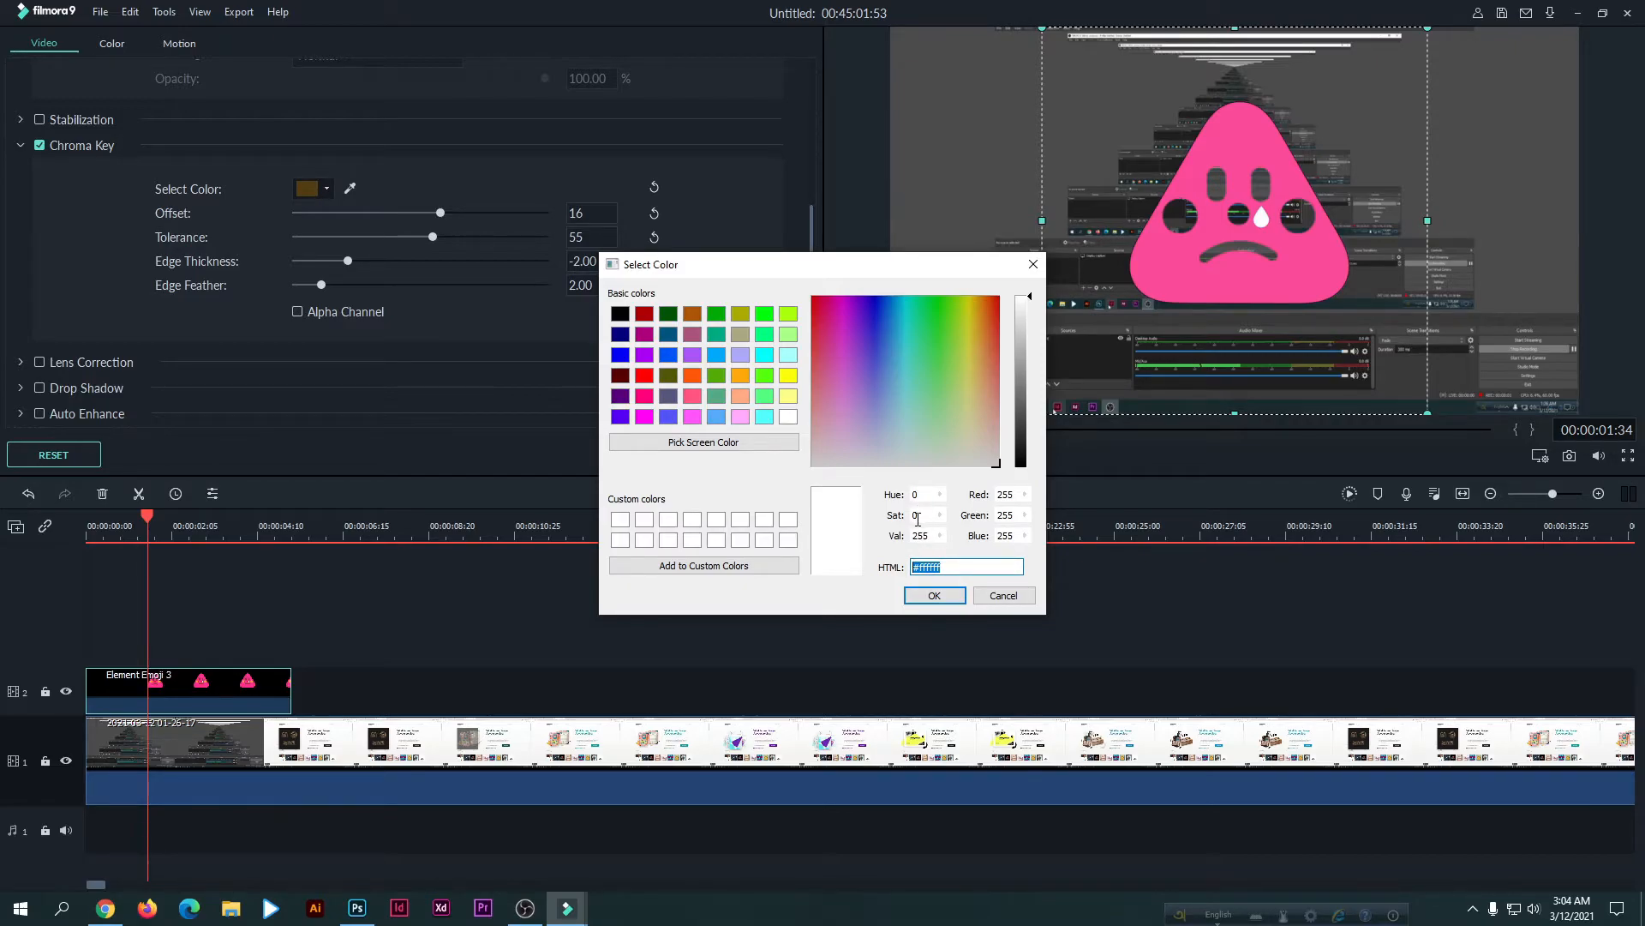
drag(867, 395, 979, 332)
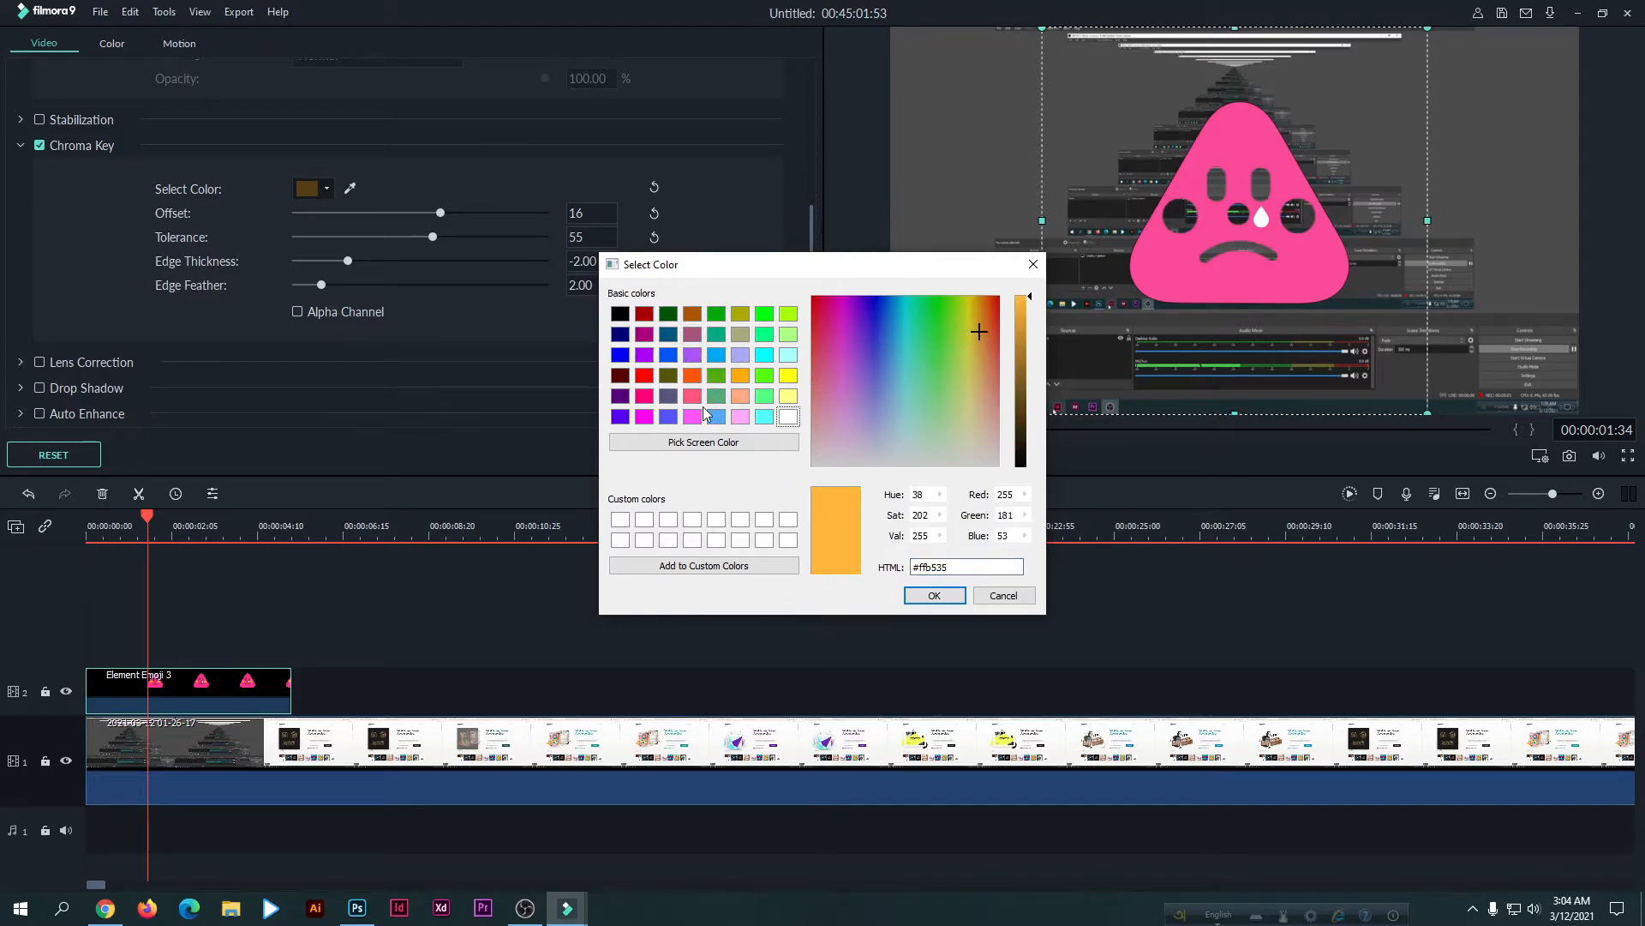
click(1005, 595)
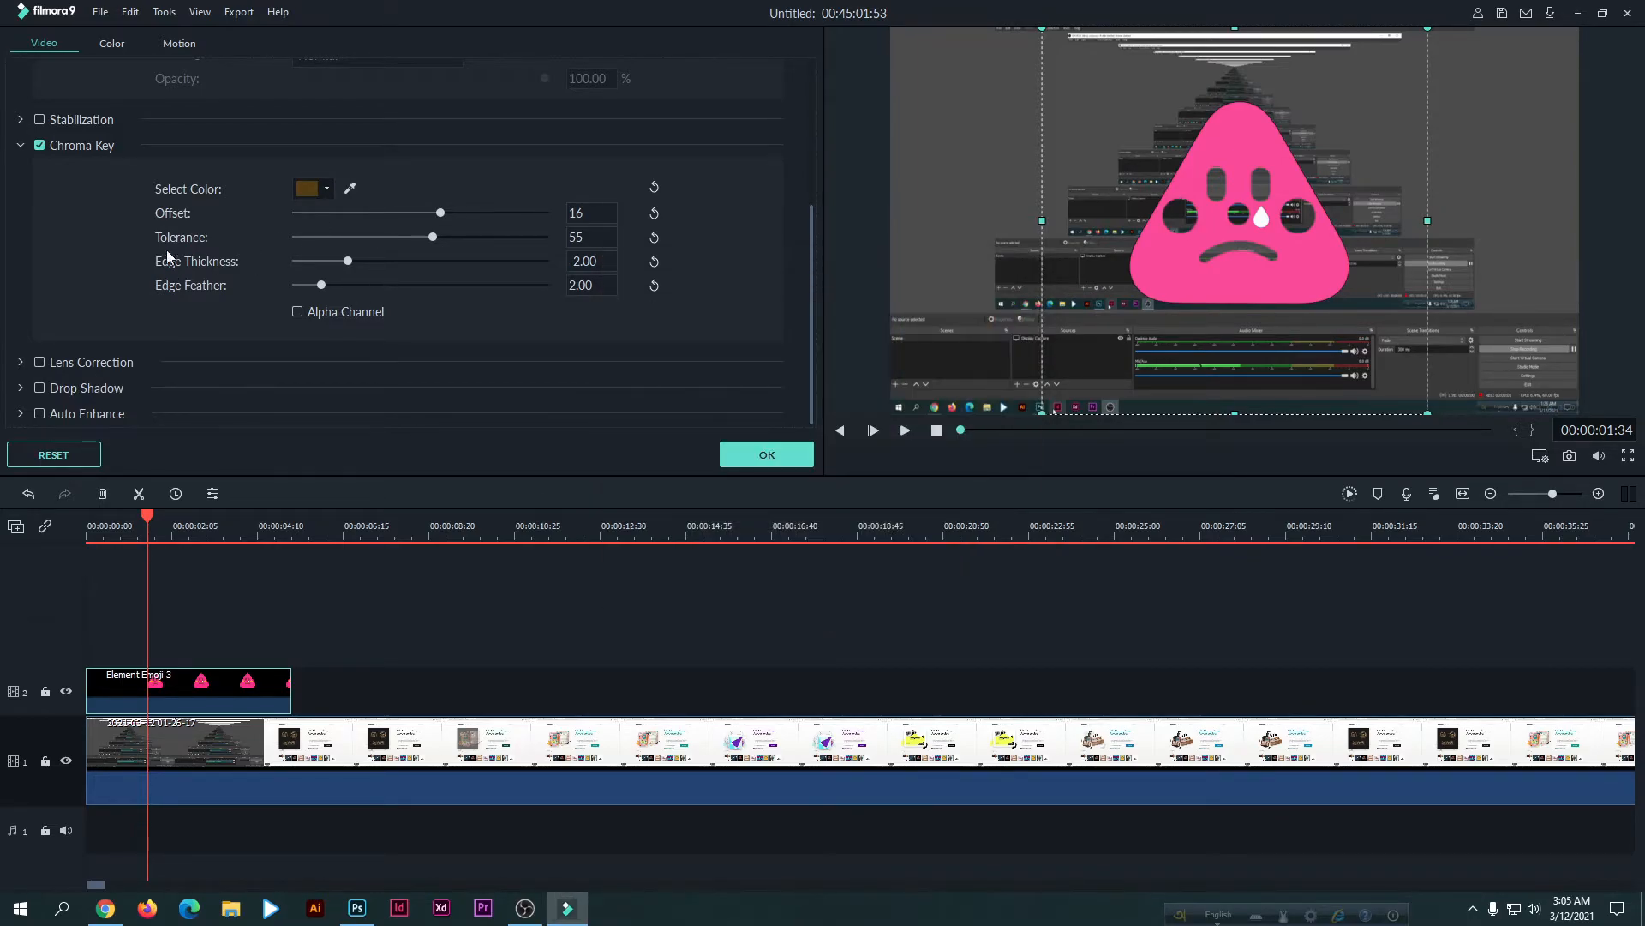
Set the Chroma Key Offset to -57 and Tolerance to 70, and expand the Lens Correction and Drop Shadow settings.
drag(429, 214, 471, 238)
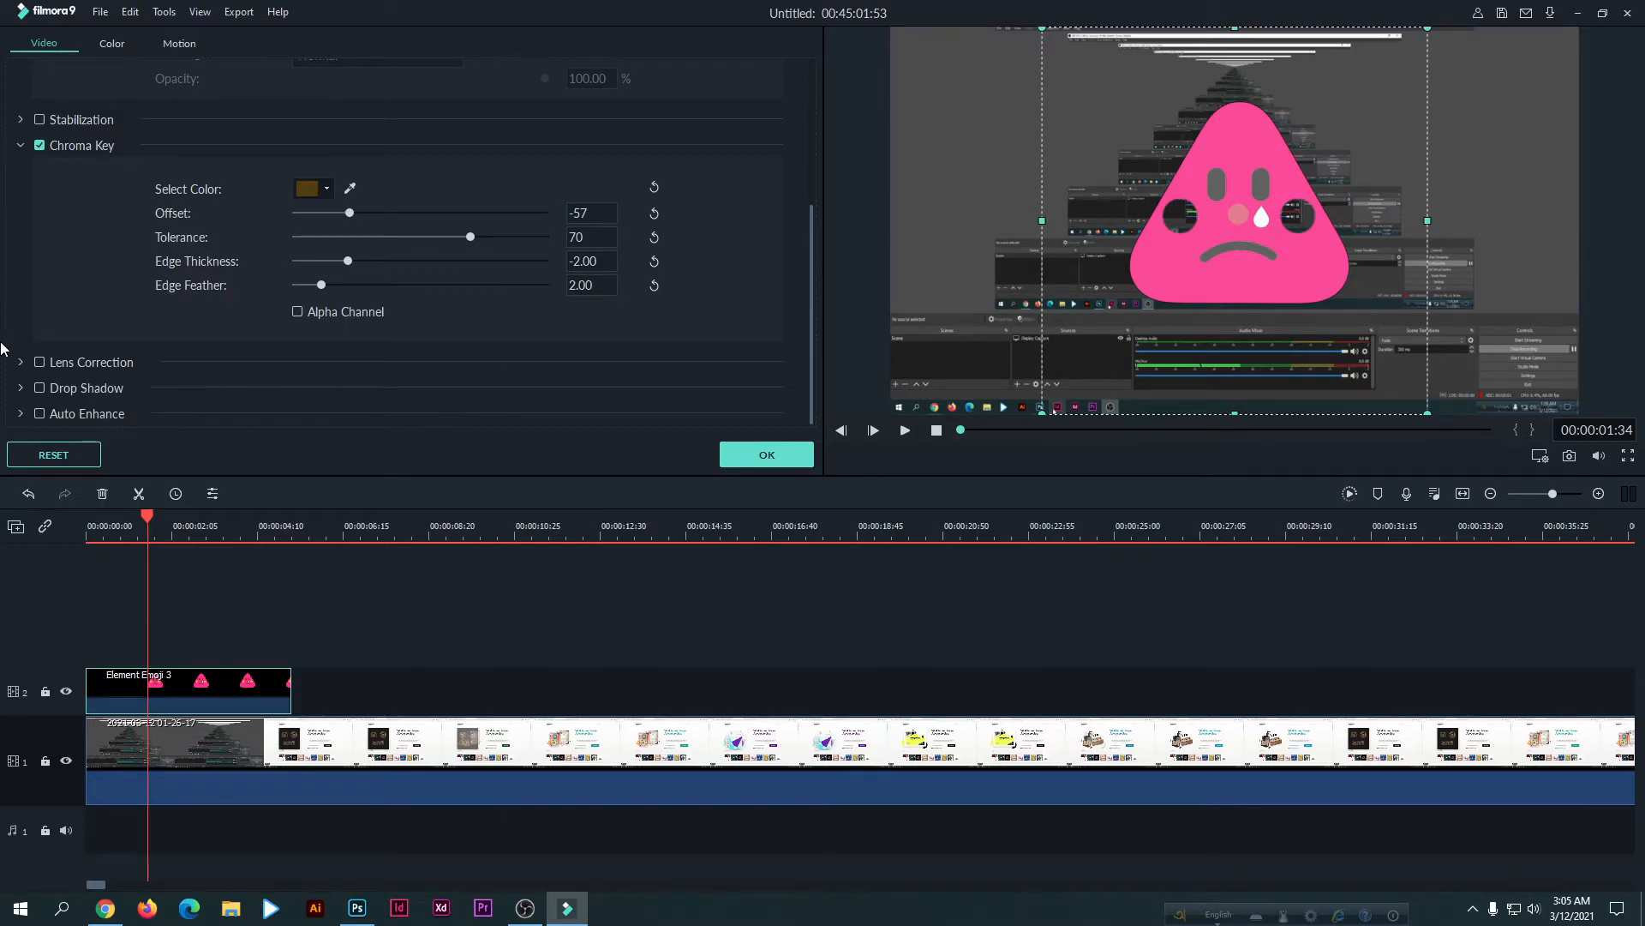
click(24, 363)
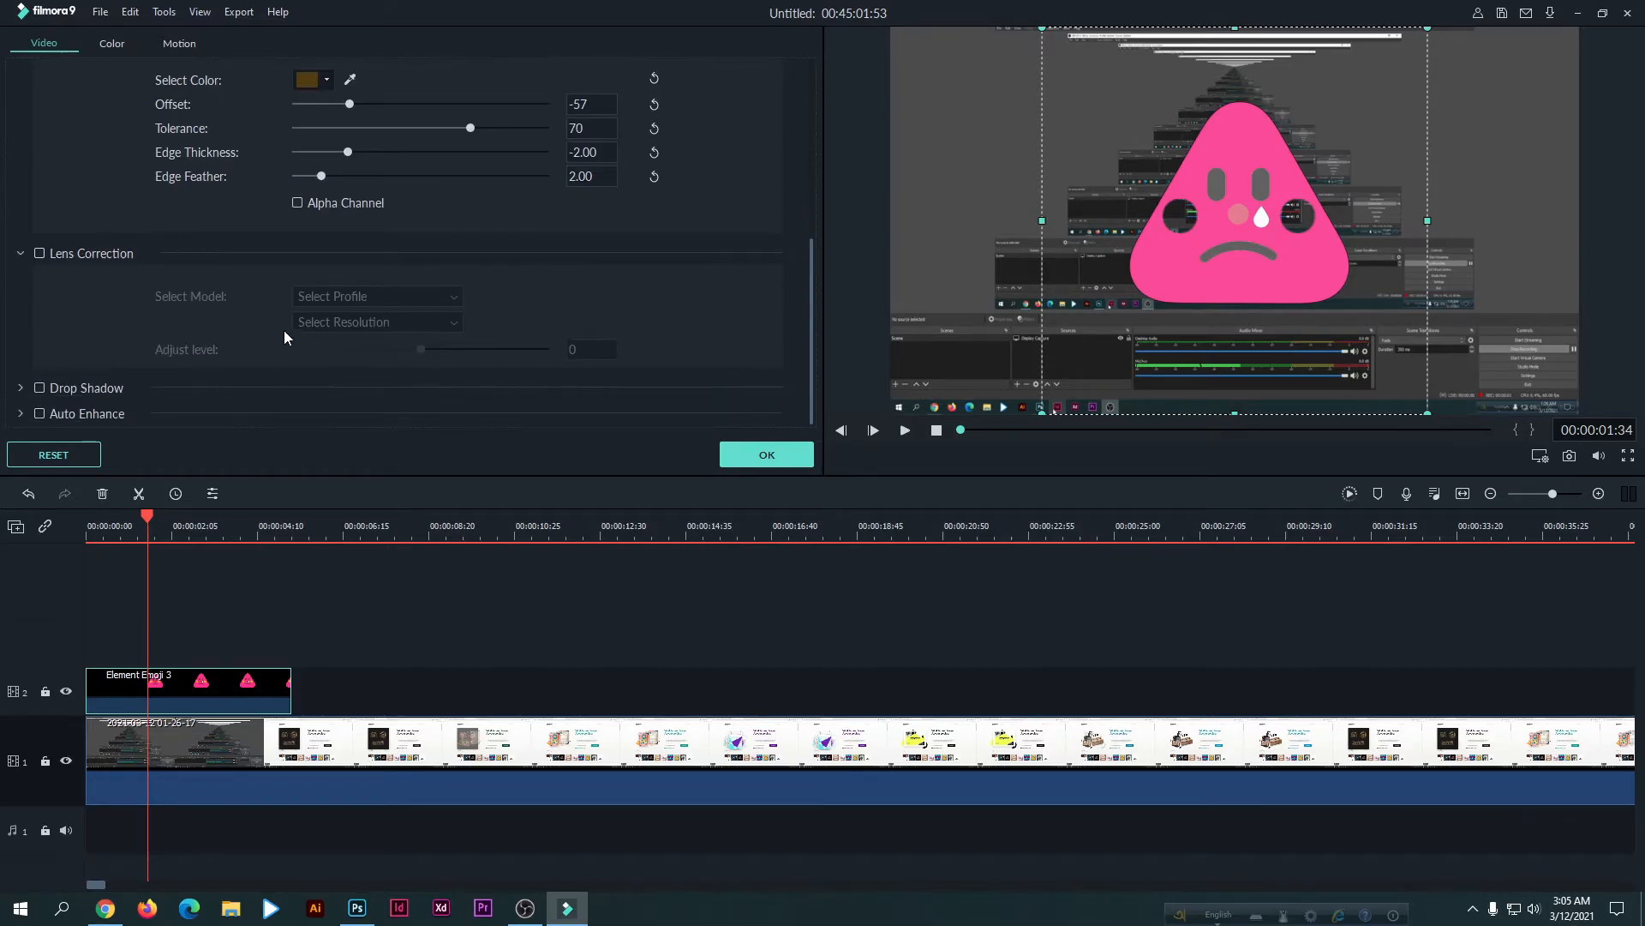
click(22, 389)
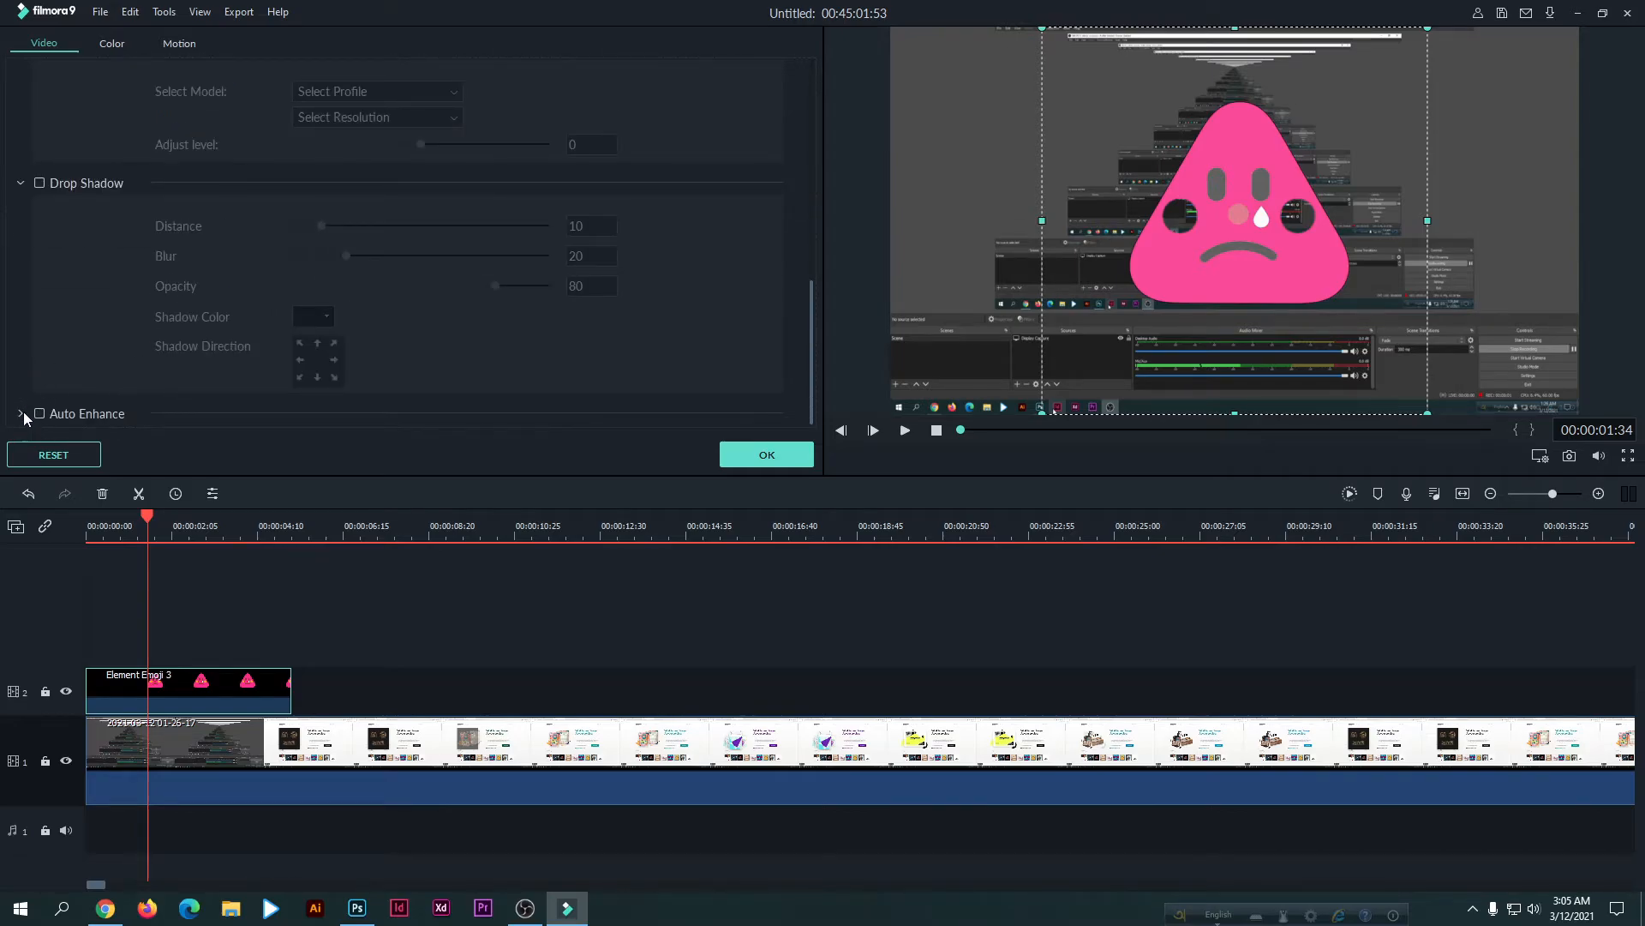
scroll(201, 311, up, 10)
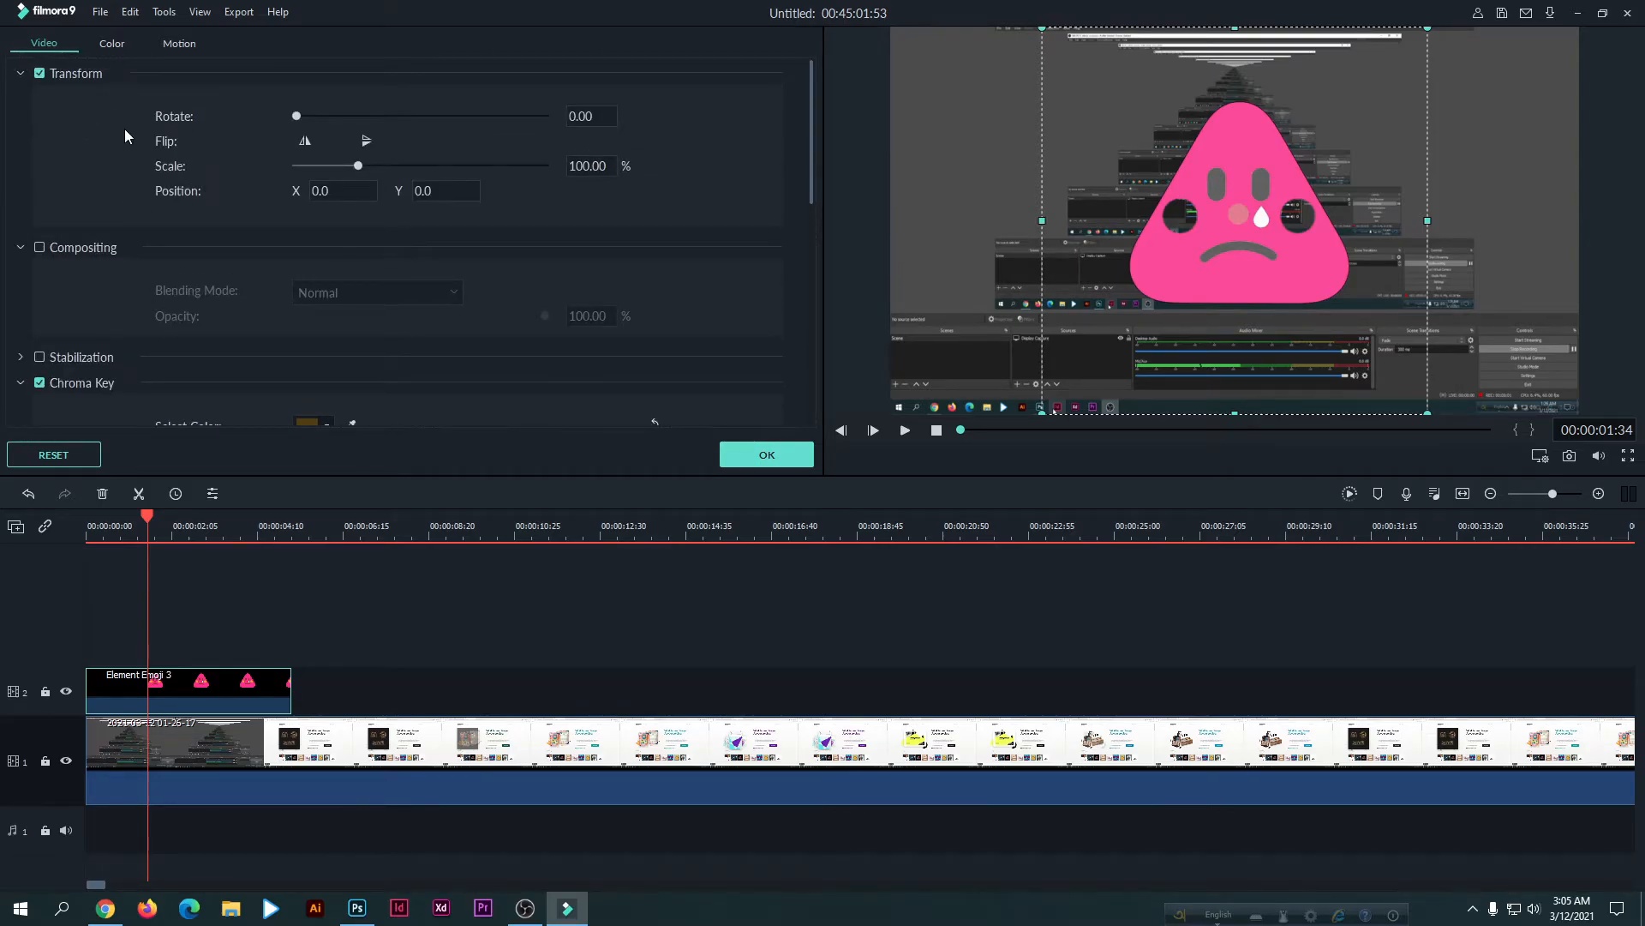
Set the Element Emoji 3 clip's white balance to Temperature 50.00 and Tint 4.35.
click(122, 46)
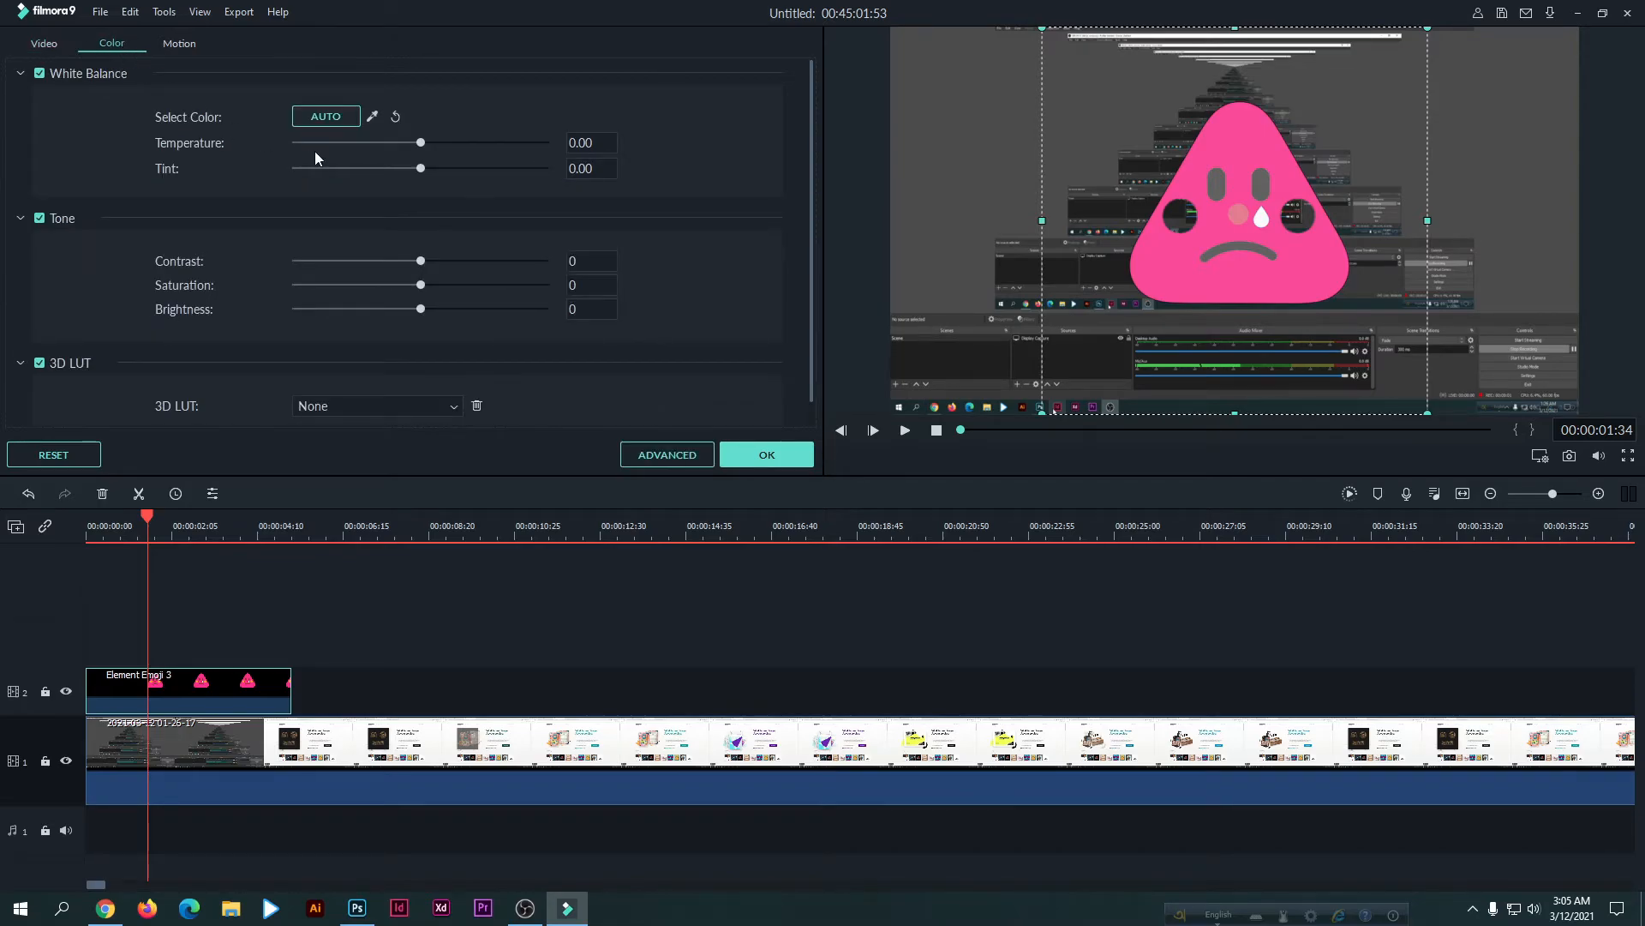
drag(410, 145, 476, 154)
click(372, 116)
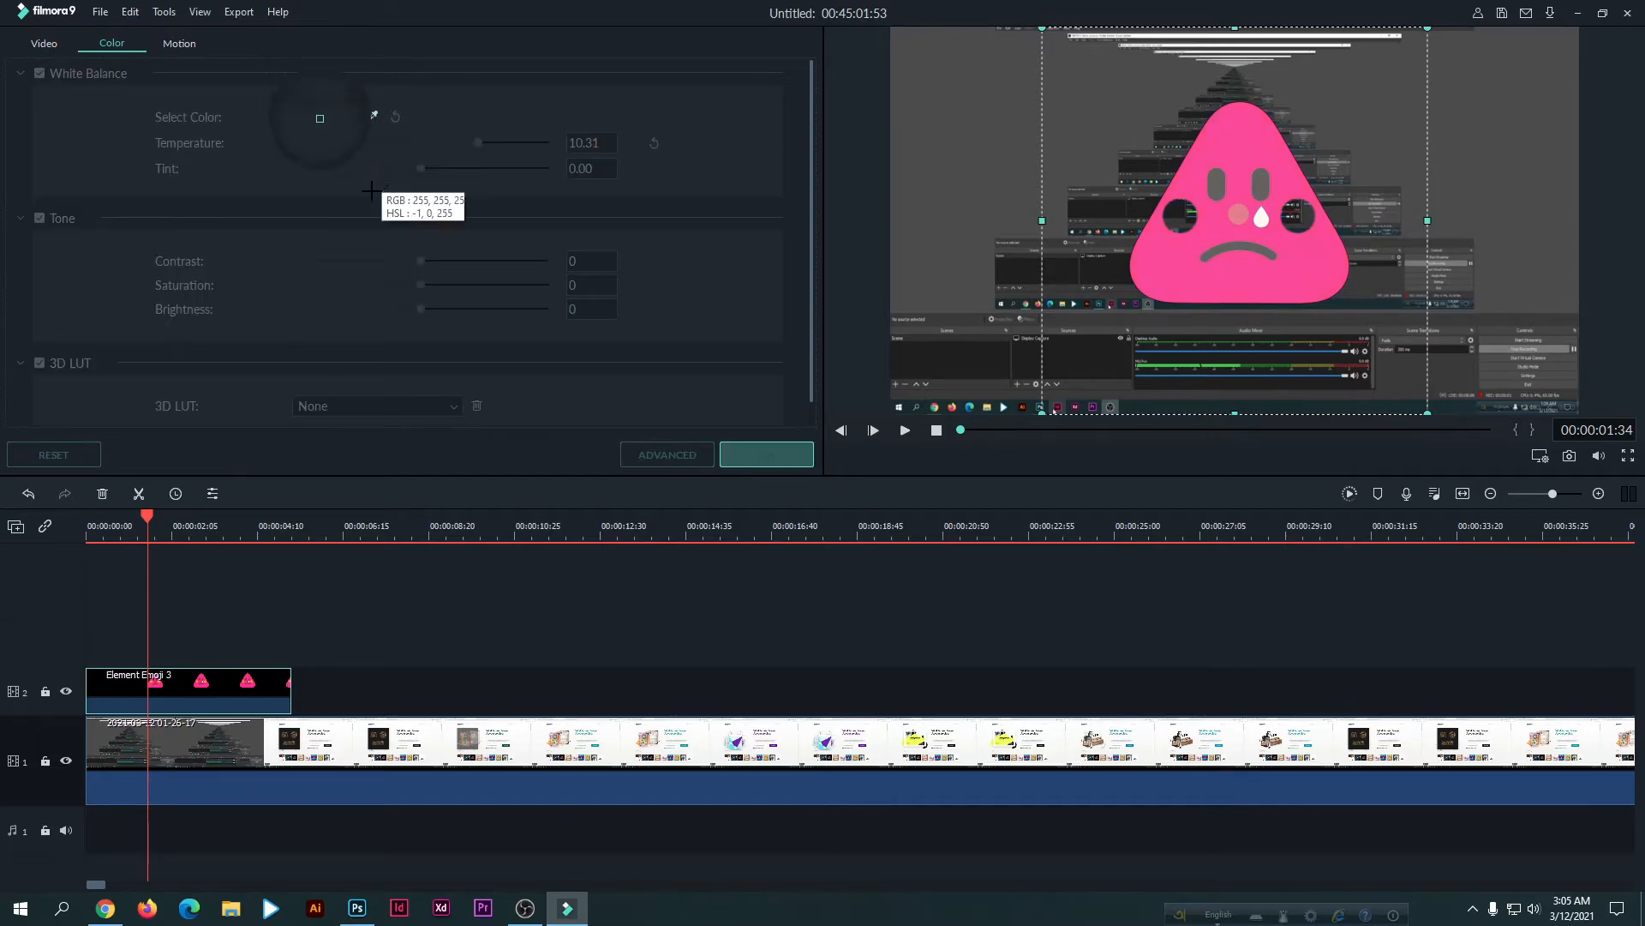
click(403, 206)
mouse_move(453, 175)
mouse_down()
mouse_move(547, 185)
mouse_move(463, 169)
mouse_up()
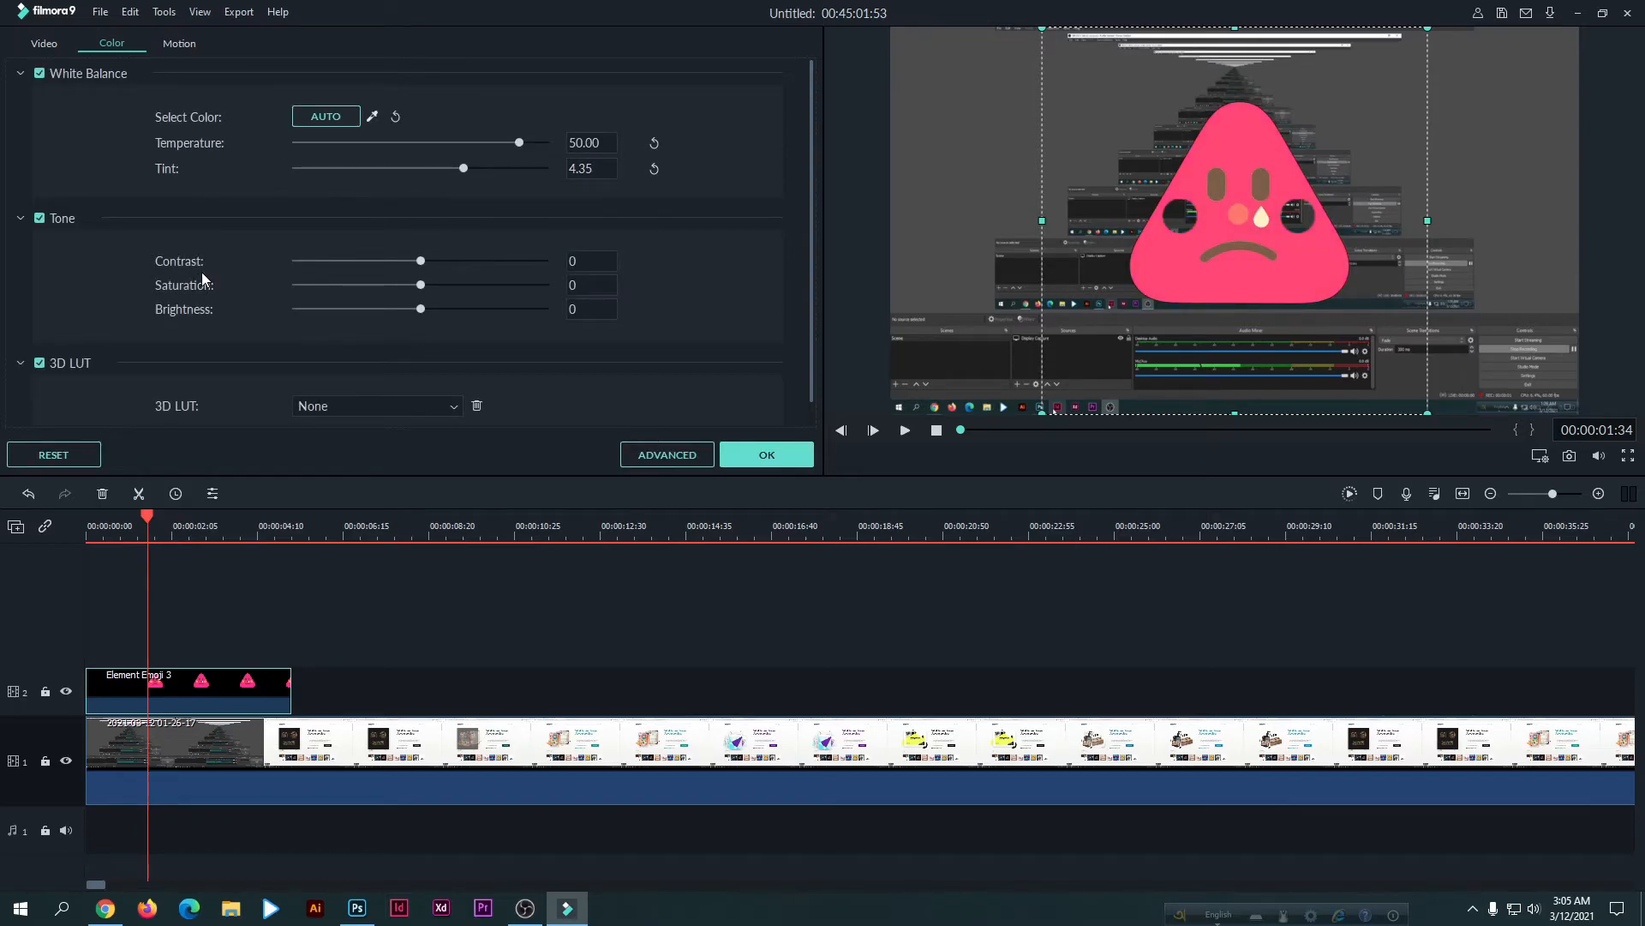
Try the 007 Series 3D LUT on the Element Emoji 3 clip, returning the LUT to None.
scroll(224, 331, down, 1)
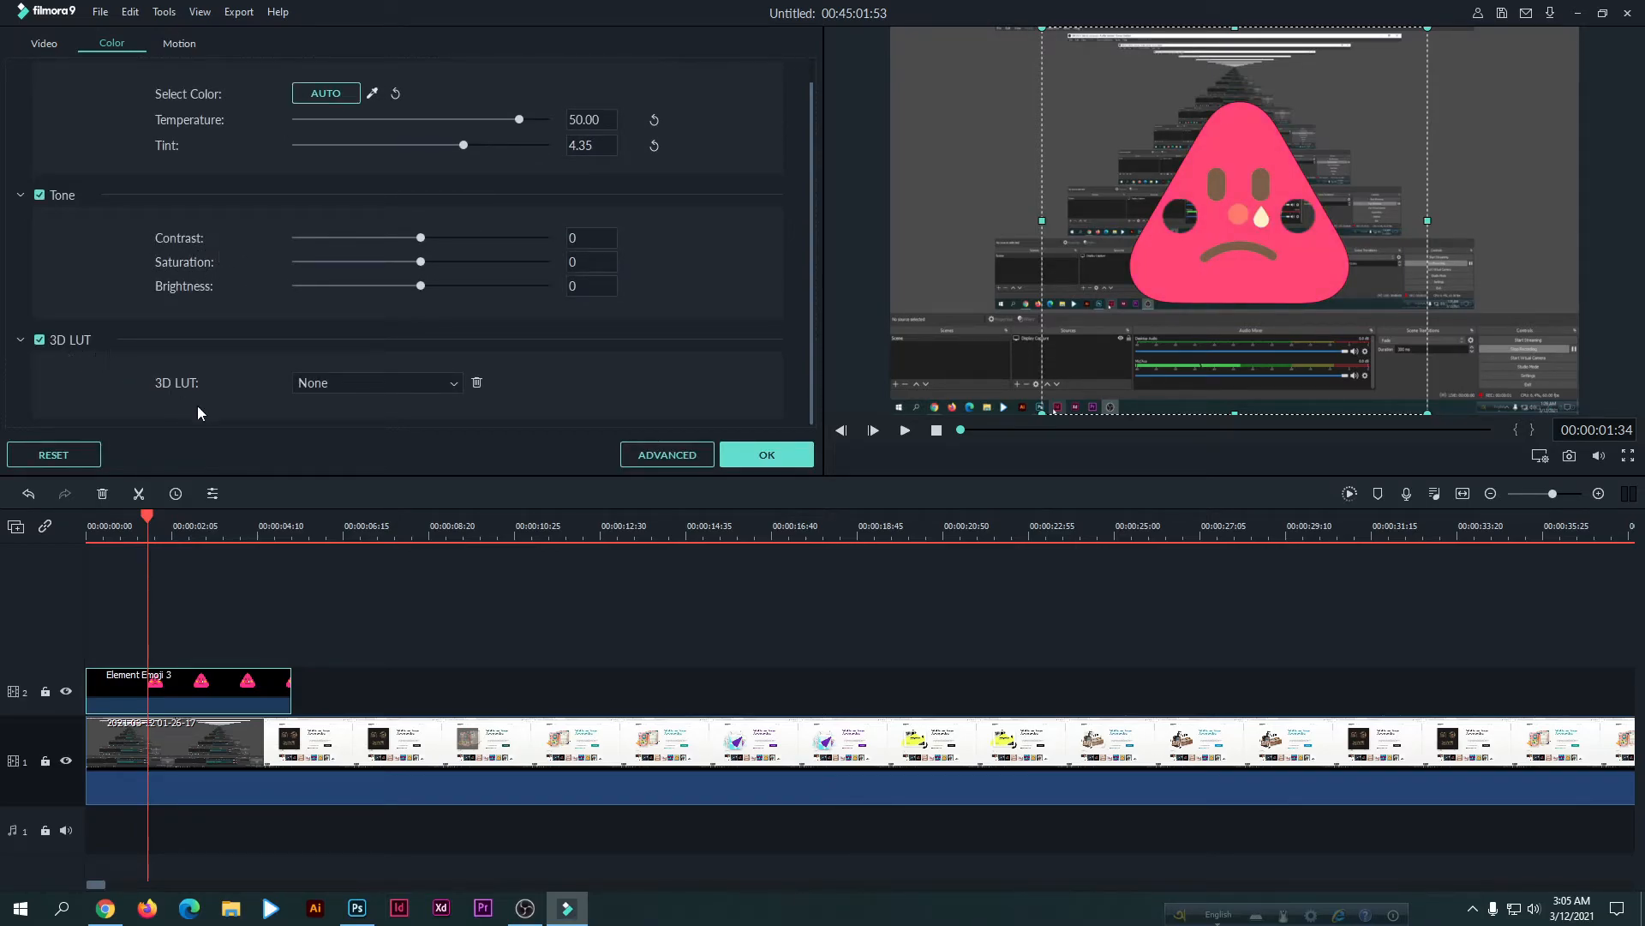
click(454, 388)
click(395, 446)
click(455, 387)
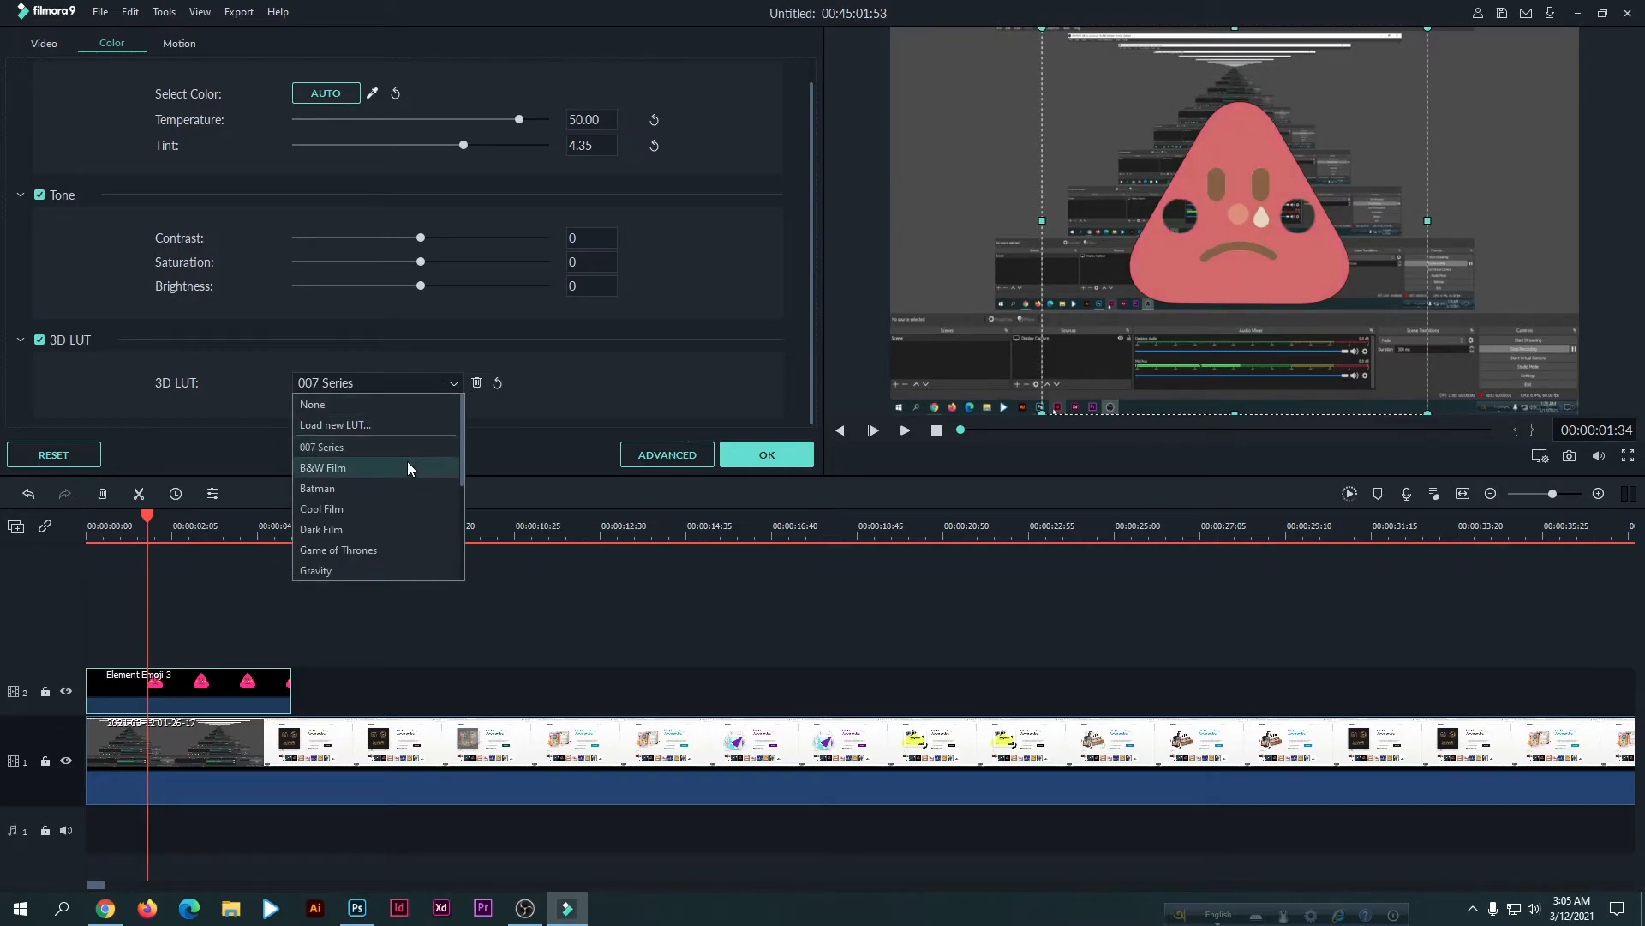
click(367, 407)
scroll(636, 347, up, 1)
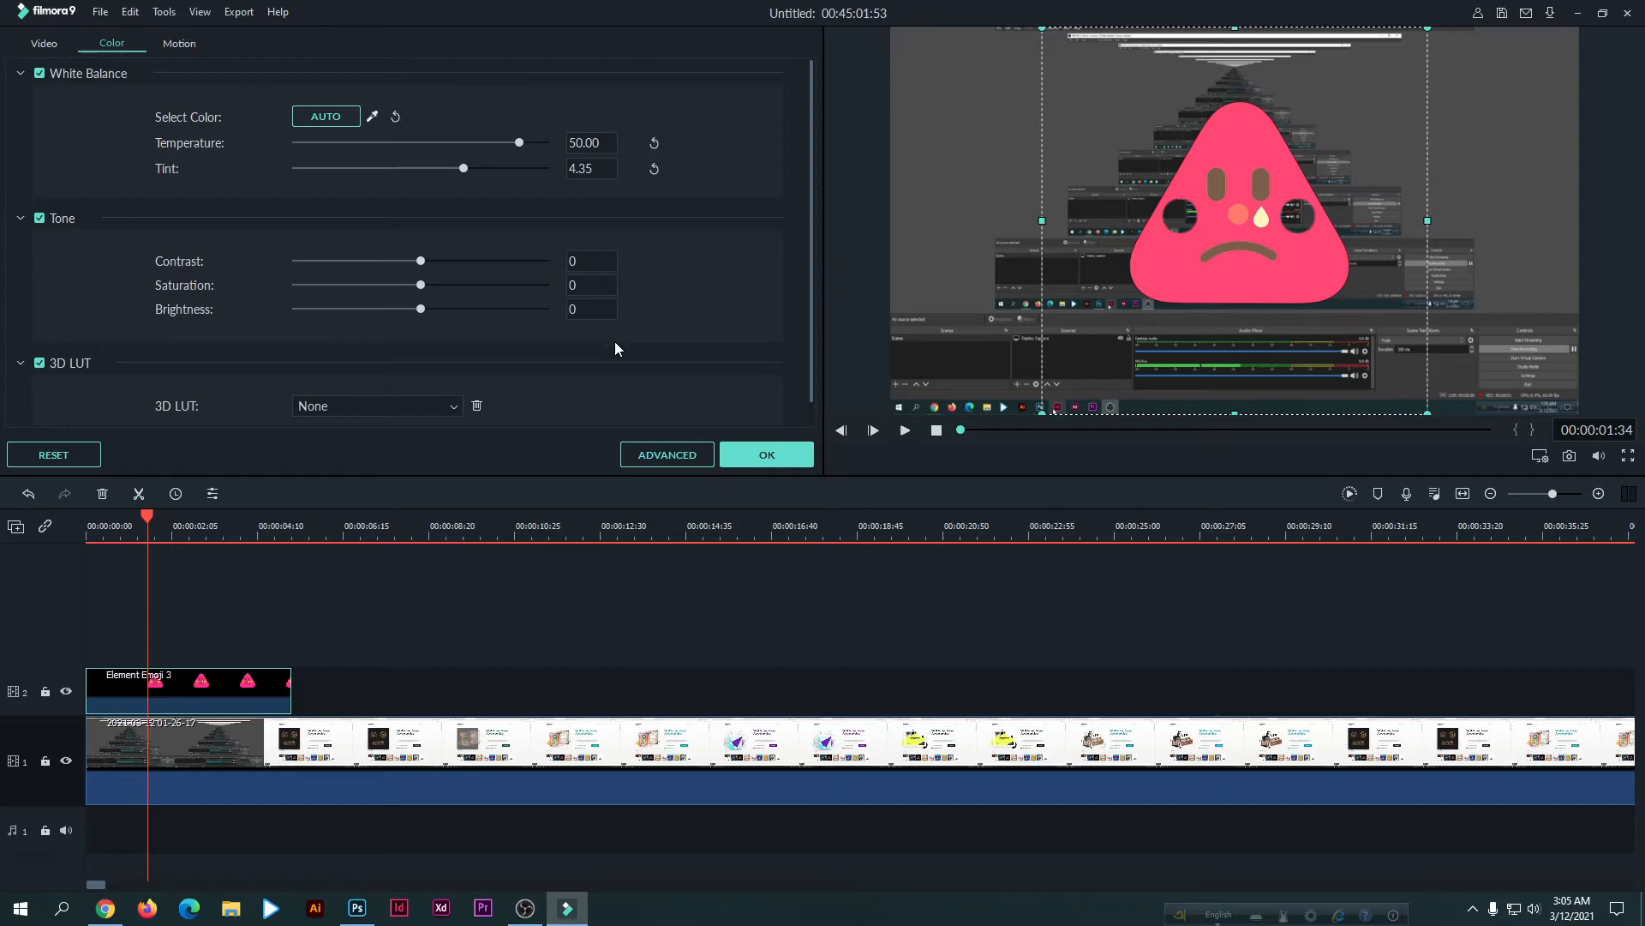
Apply the Boom! motion to the Element Emoji 3 clip and play it from the start of the timeline.
click(182, 44)
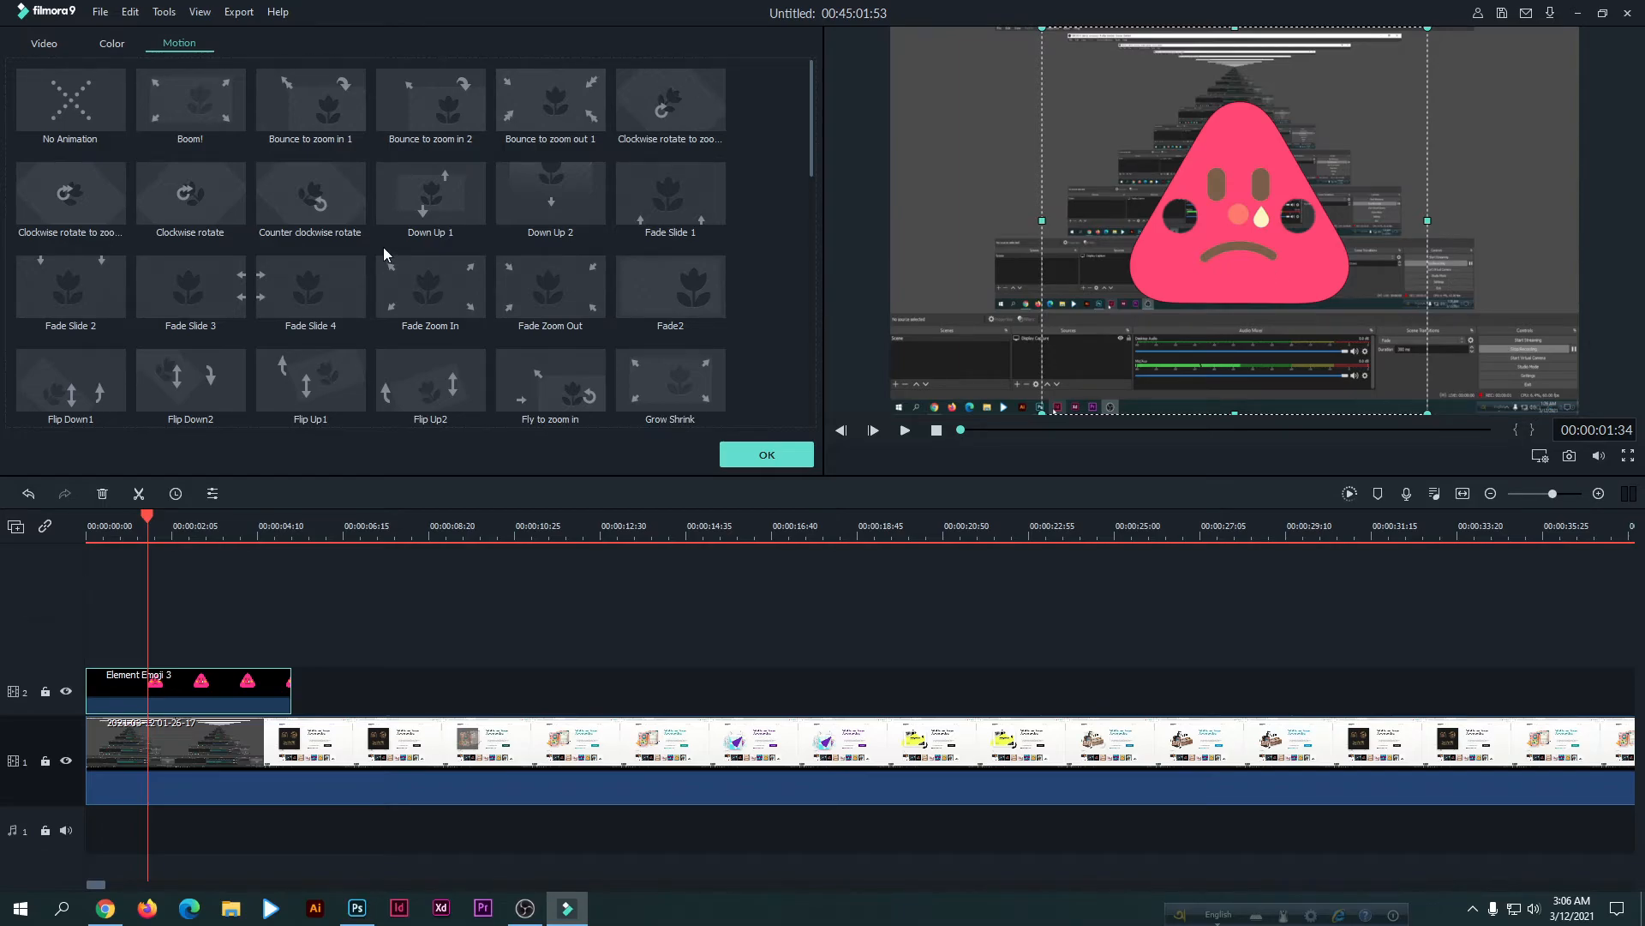
click(182, 102)
click(321, 645)
key(space)
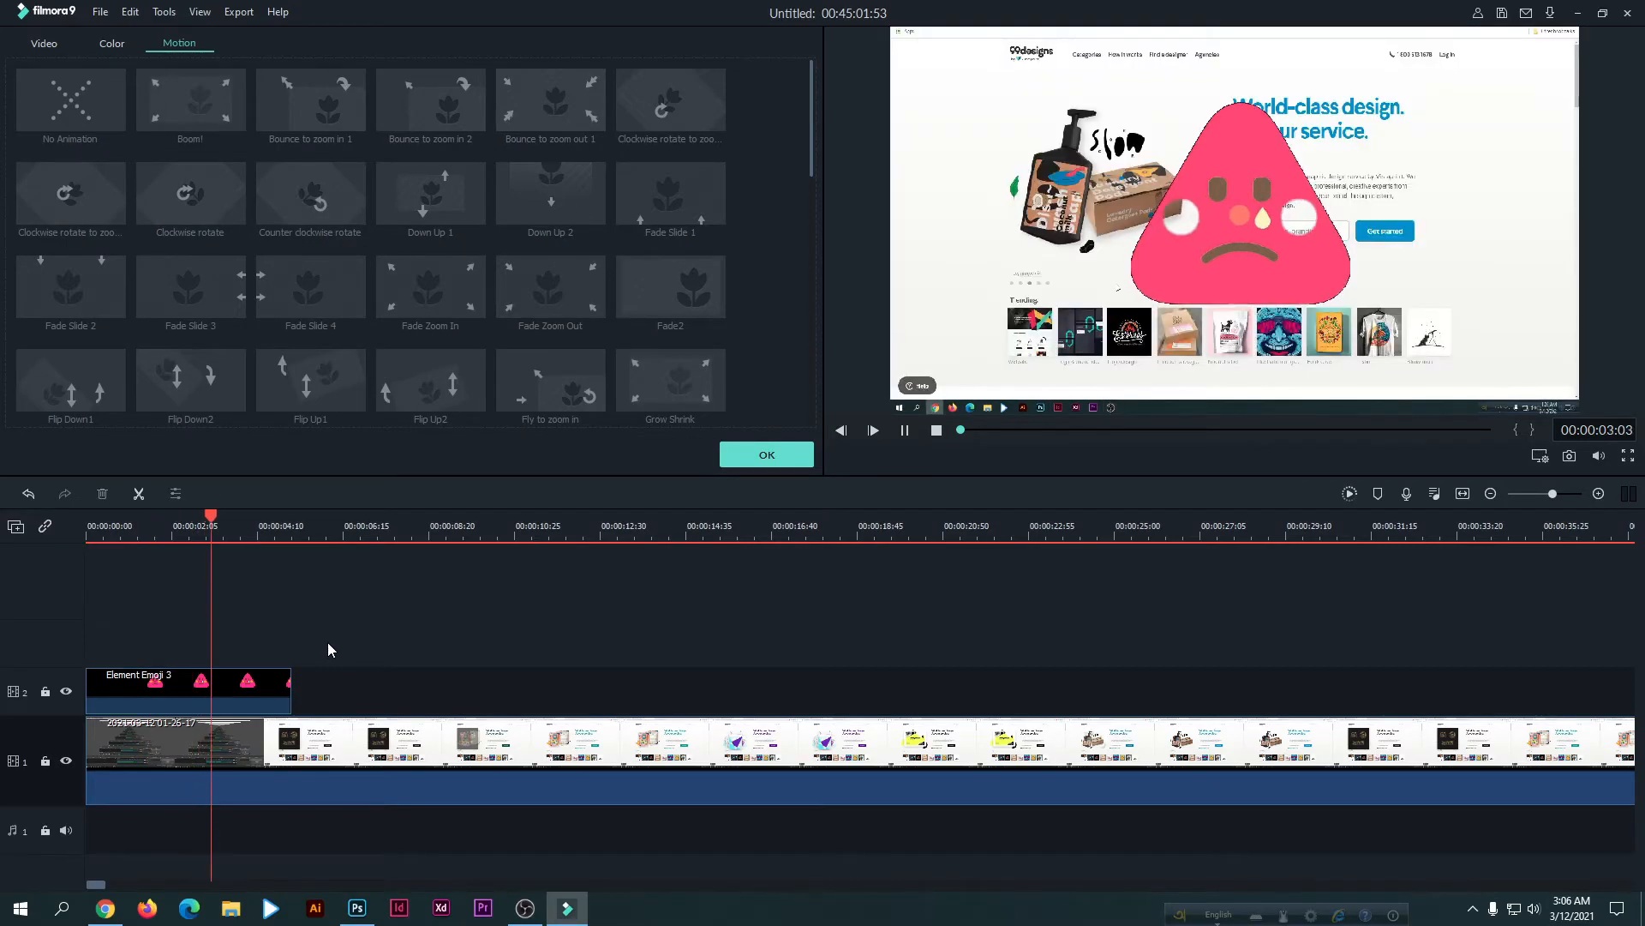
click(85, 533)
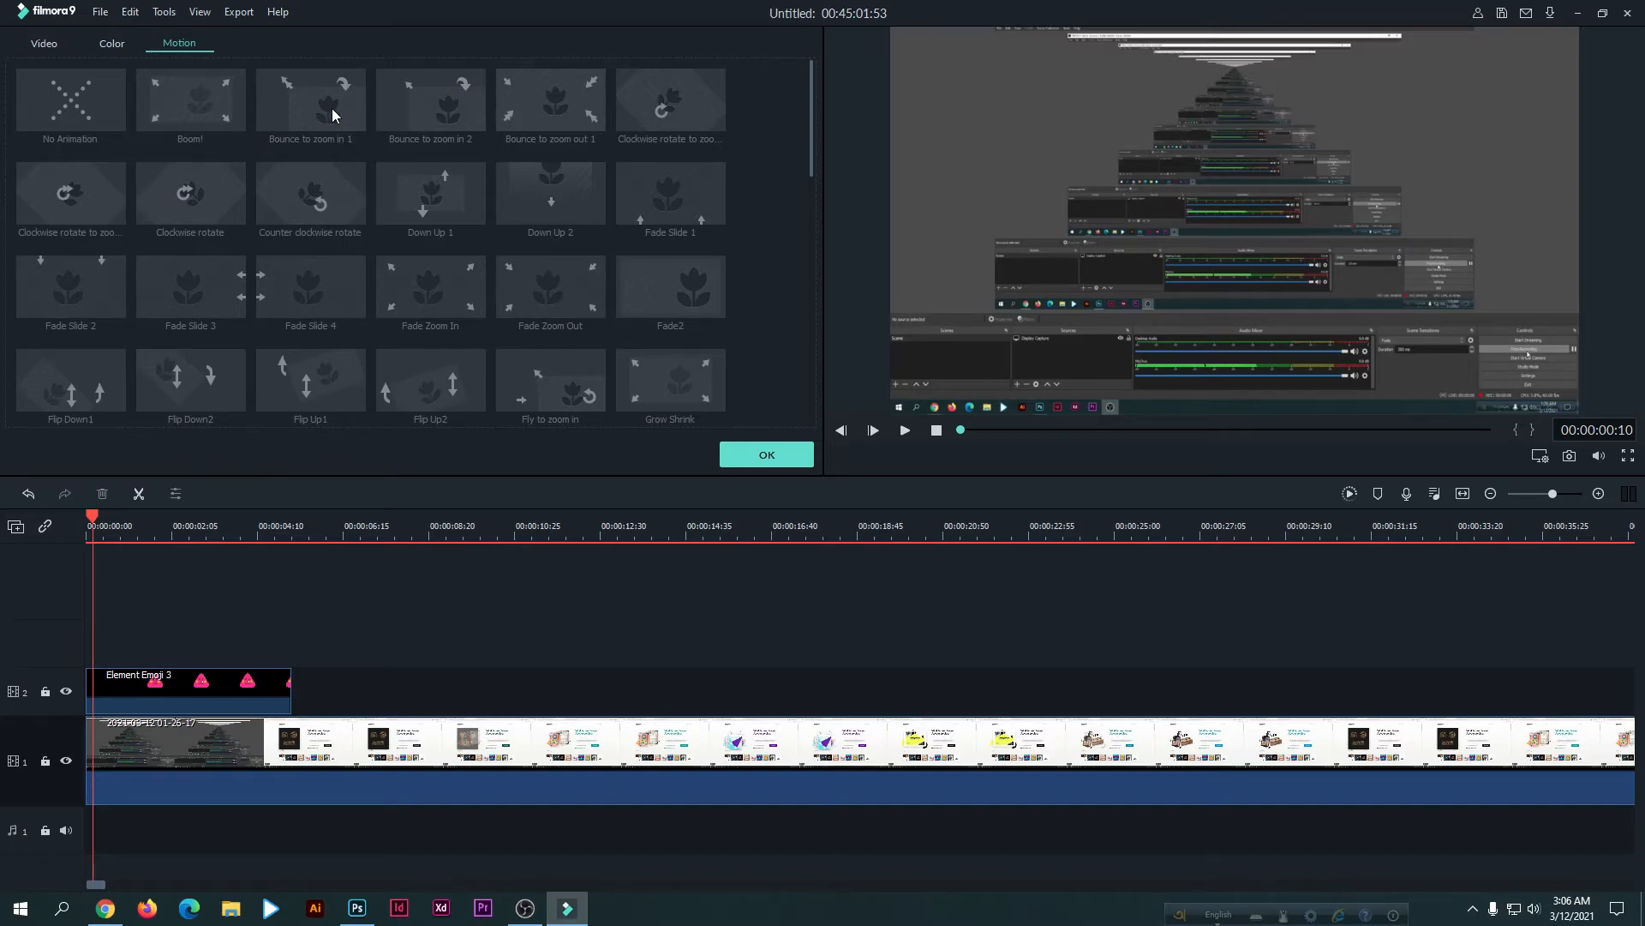
key(space)
click(1160, 264)
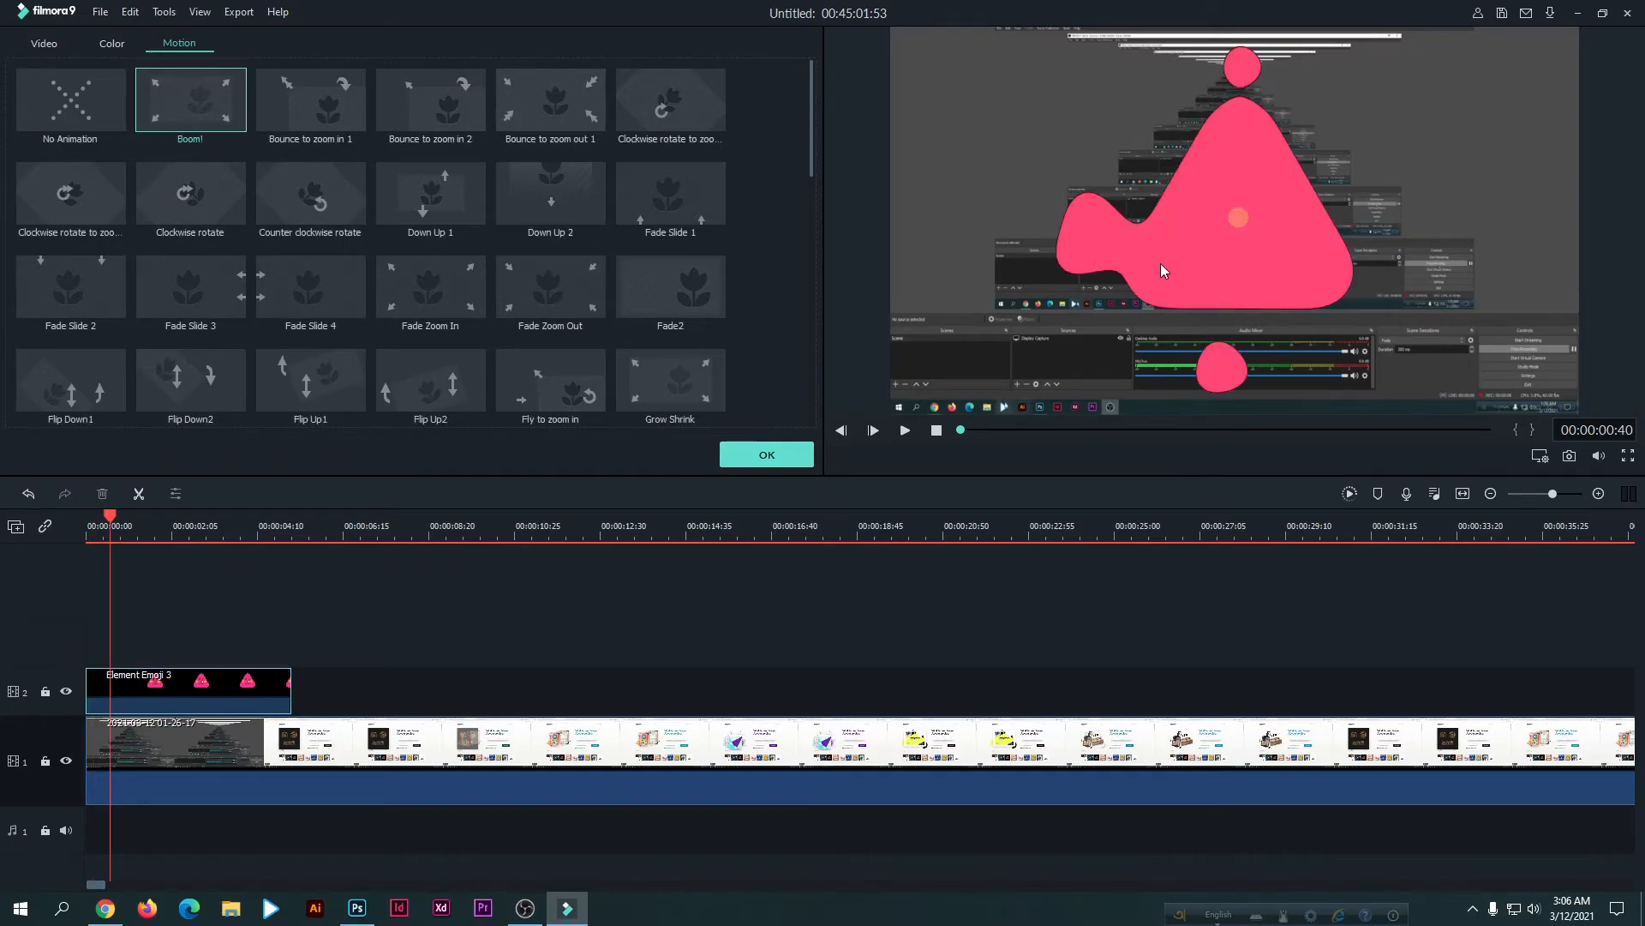
Apply the Bounce to zoom in 1 motion to the Element Emoji 3 clip and preview it.
click(325, 111)
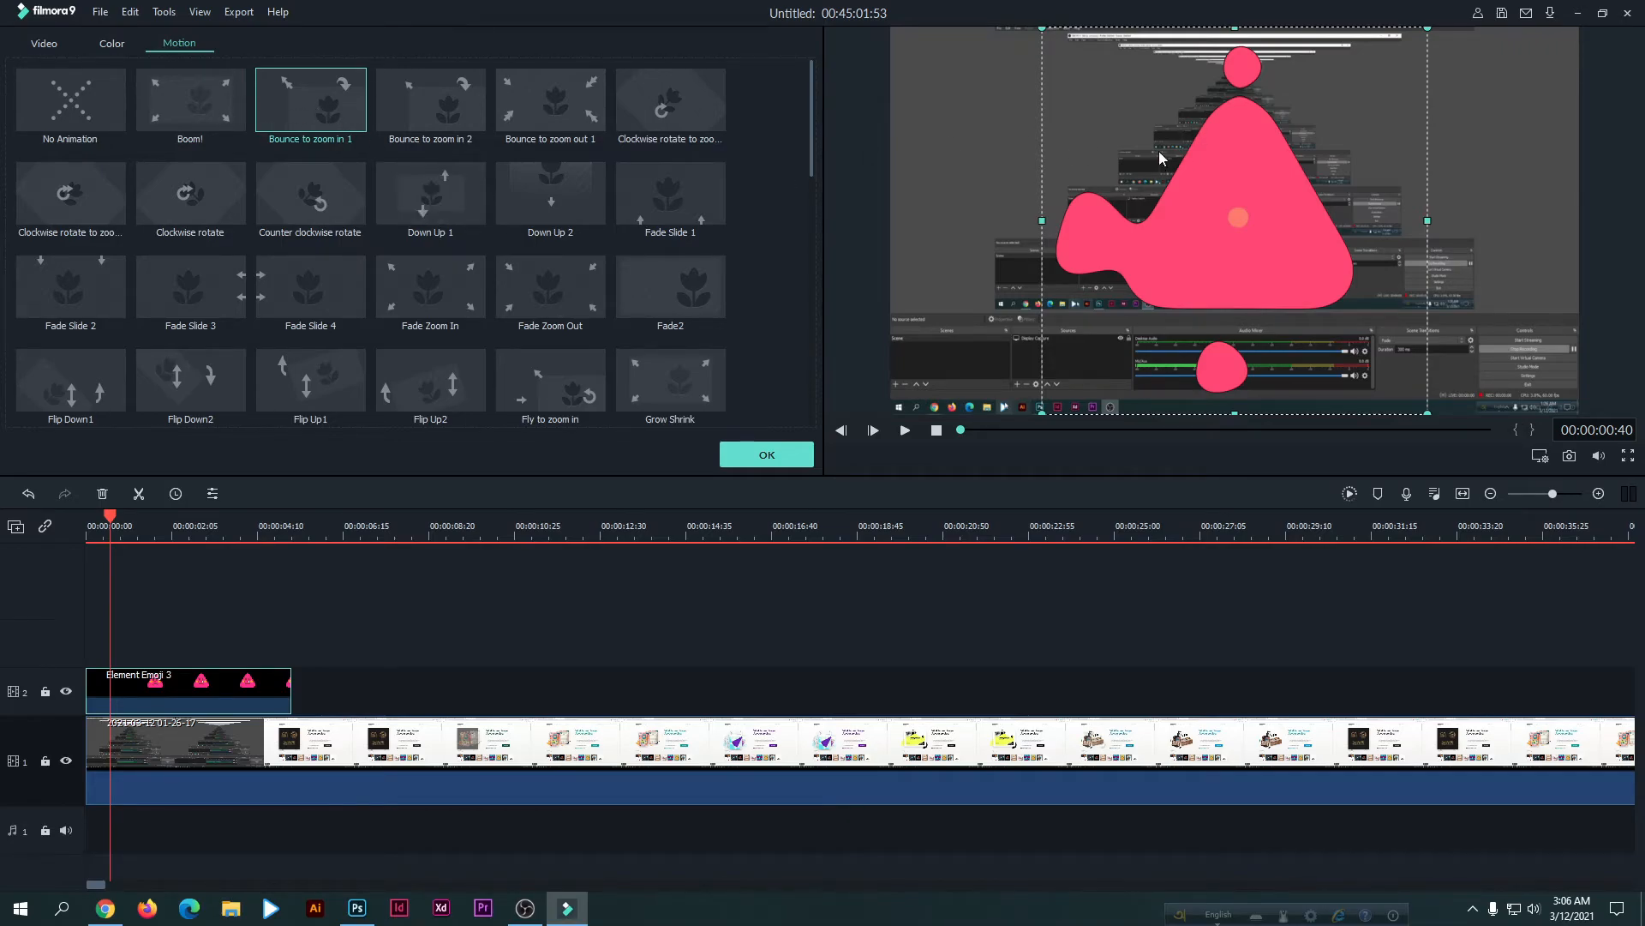
click(325, 611)
key(space)
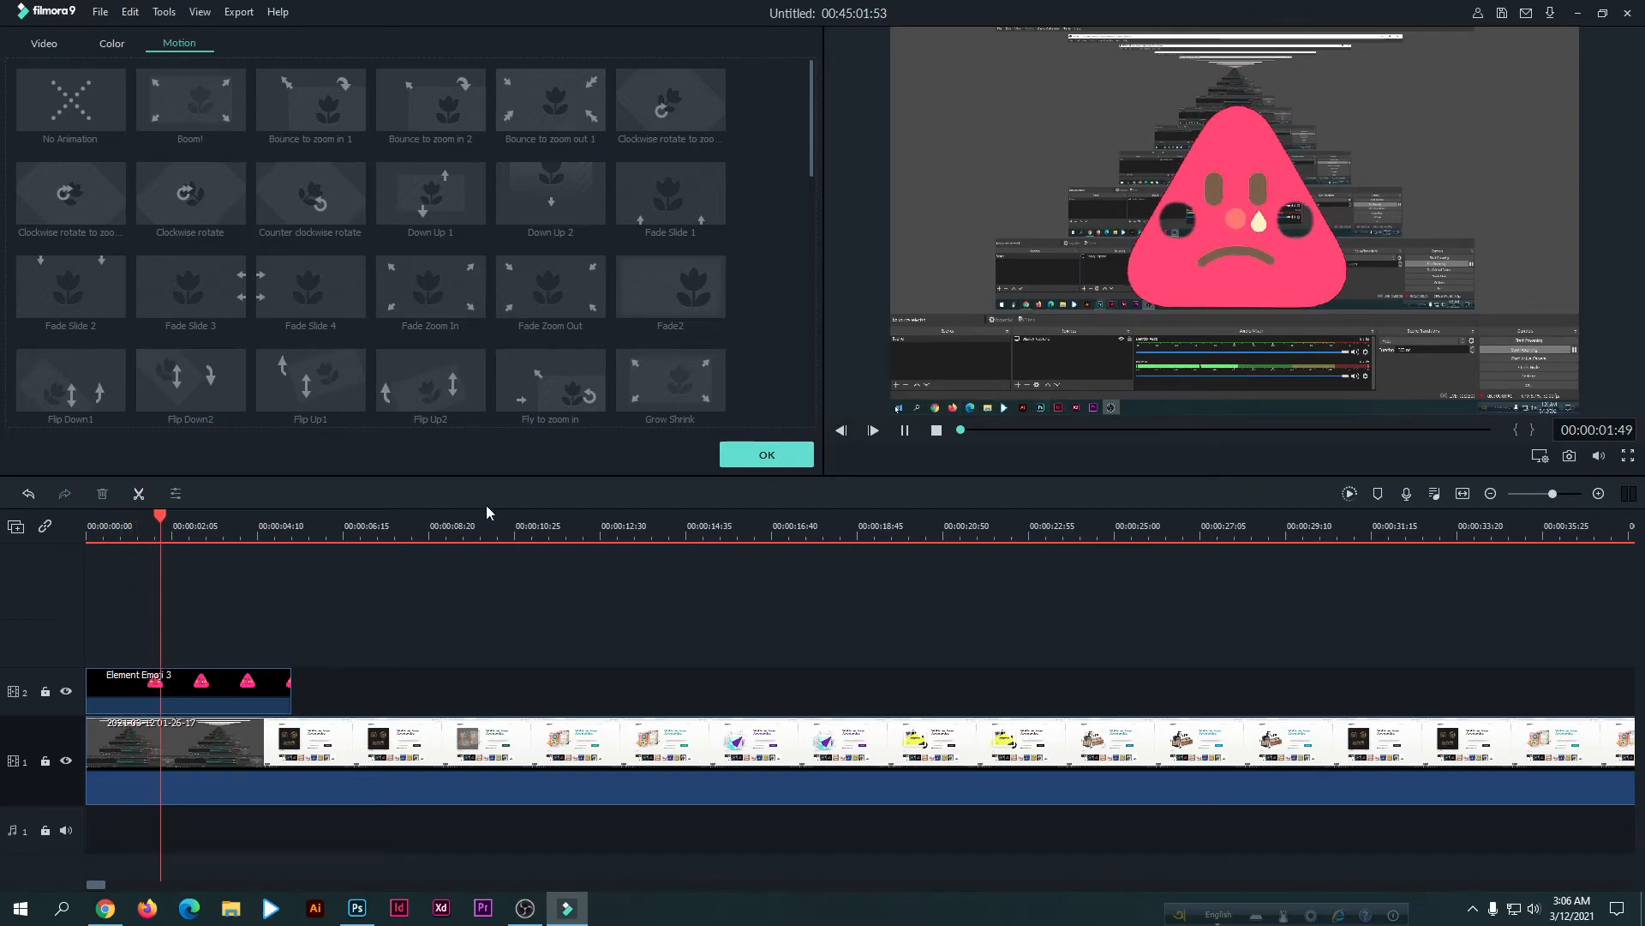
key(ctrl+/)
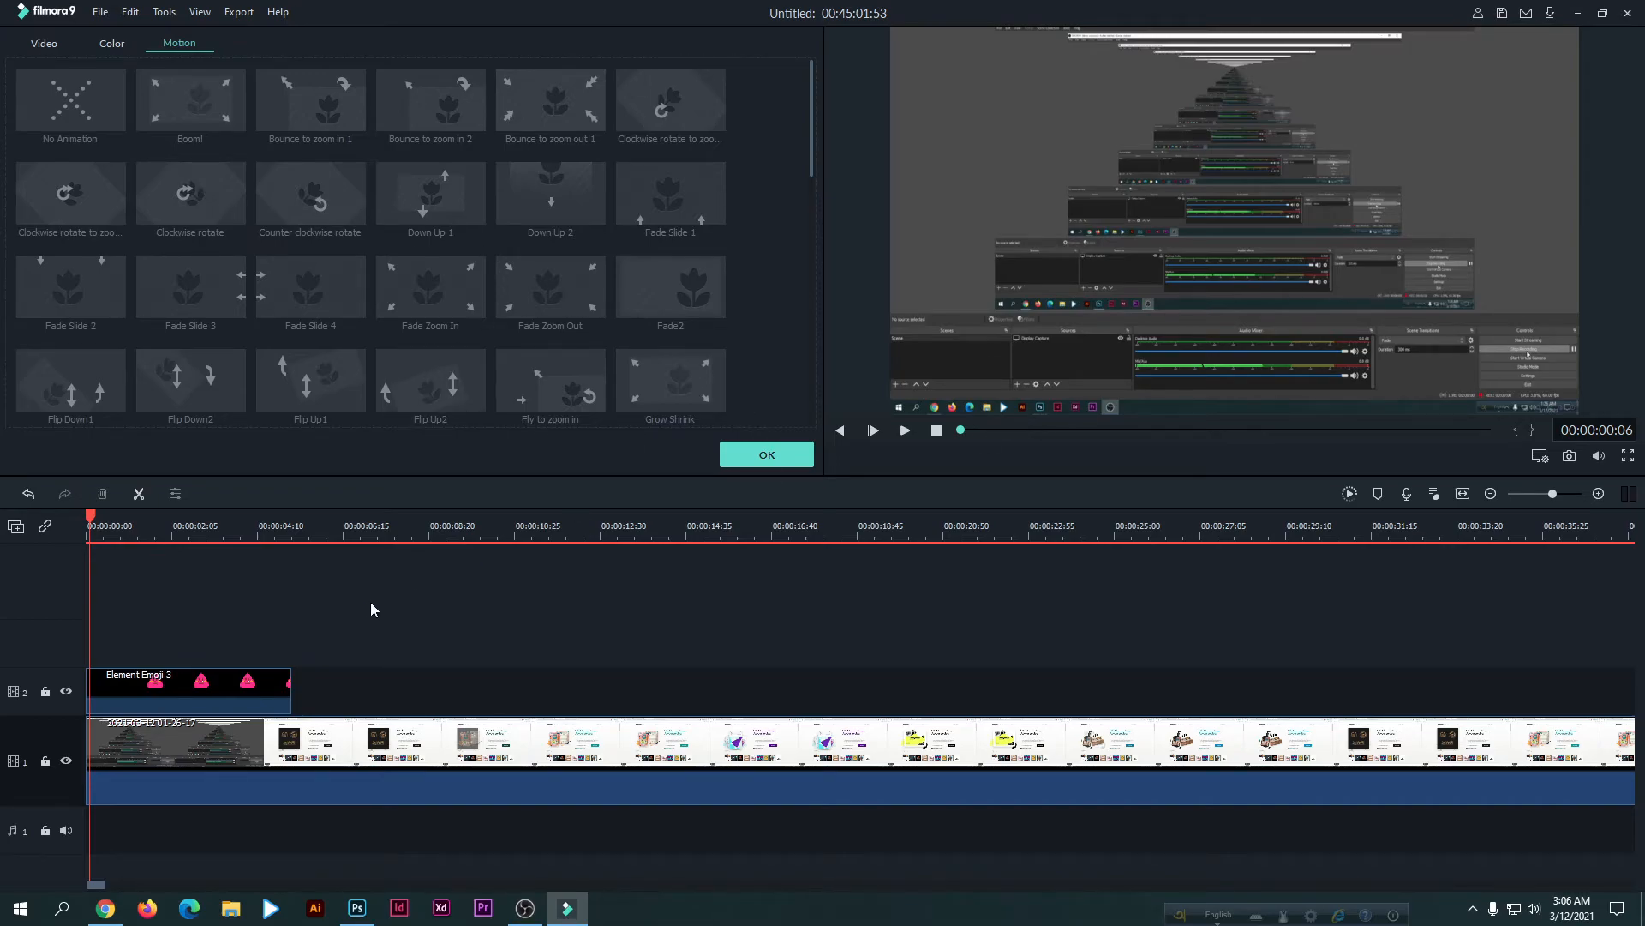
Apply the Zoom out 3 motion to the Element Emoji 3 clip and confirm the clip settings.
click(103, 690)
scroll(331, 349, down, 10)
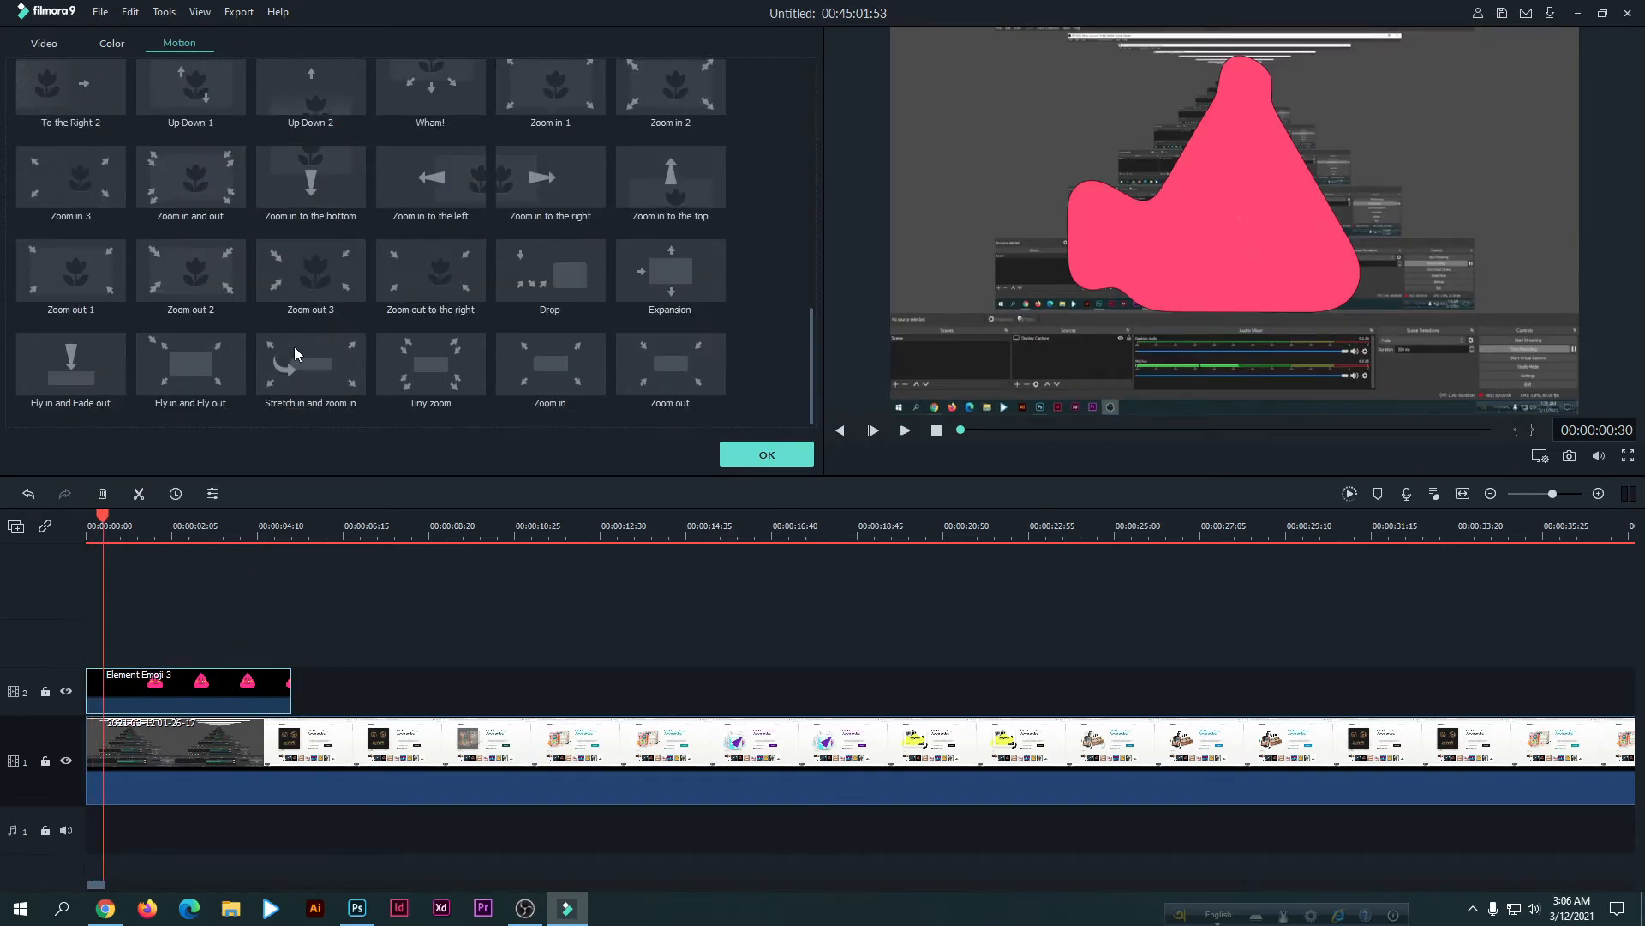
click(310, 265)
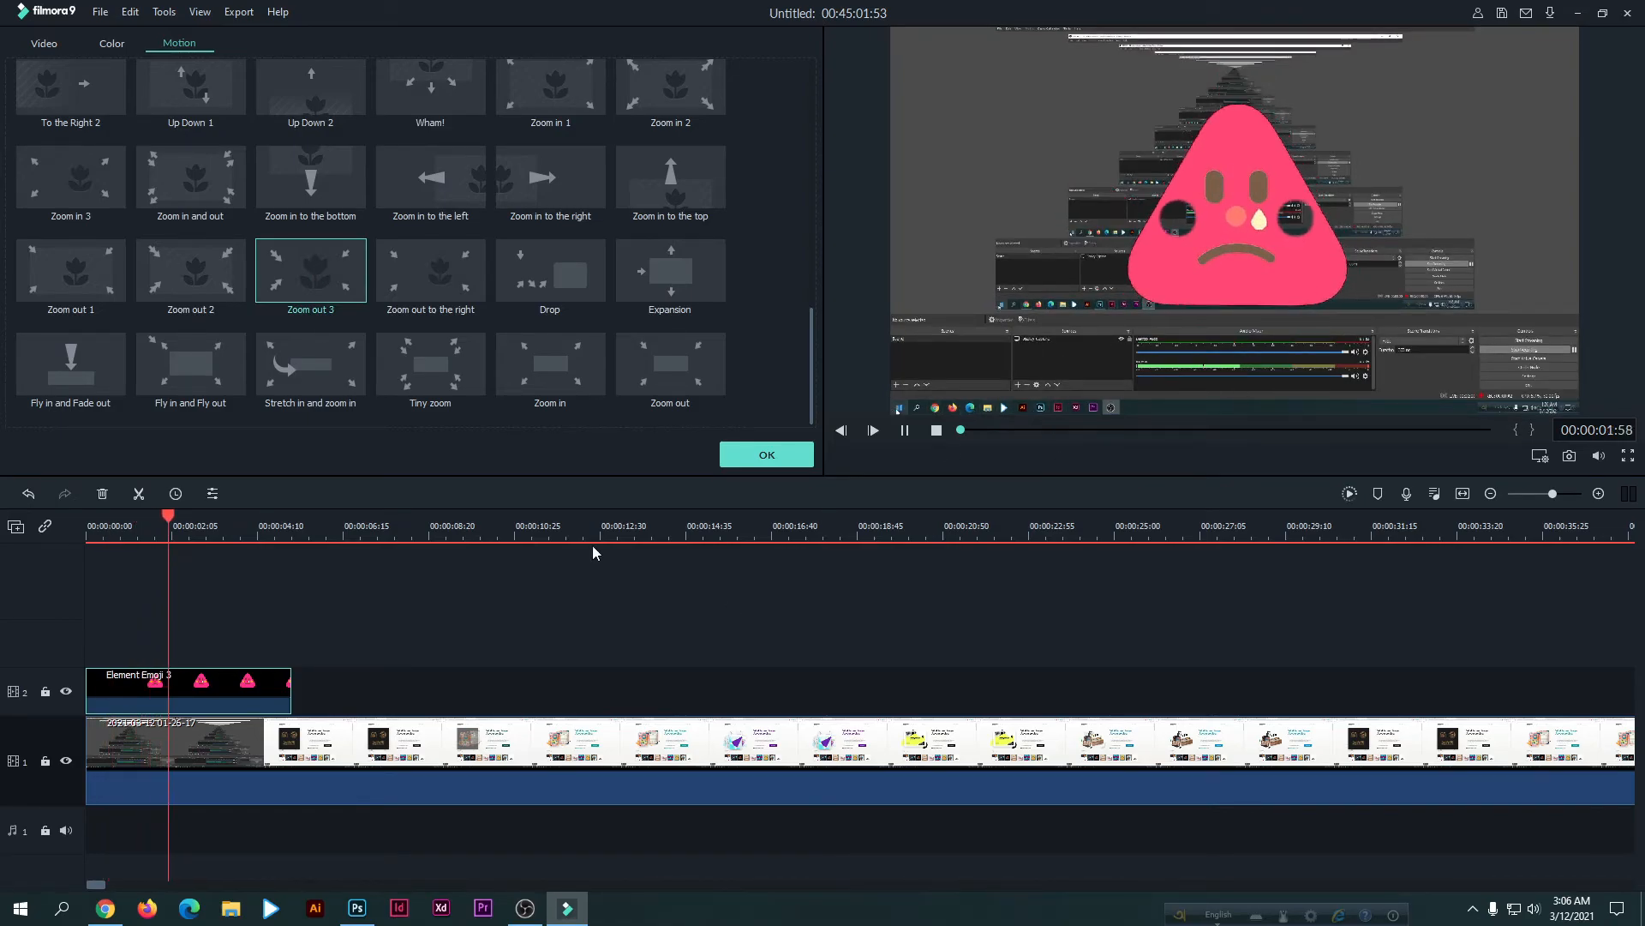
click(754, 459)
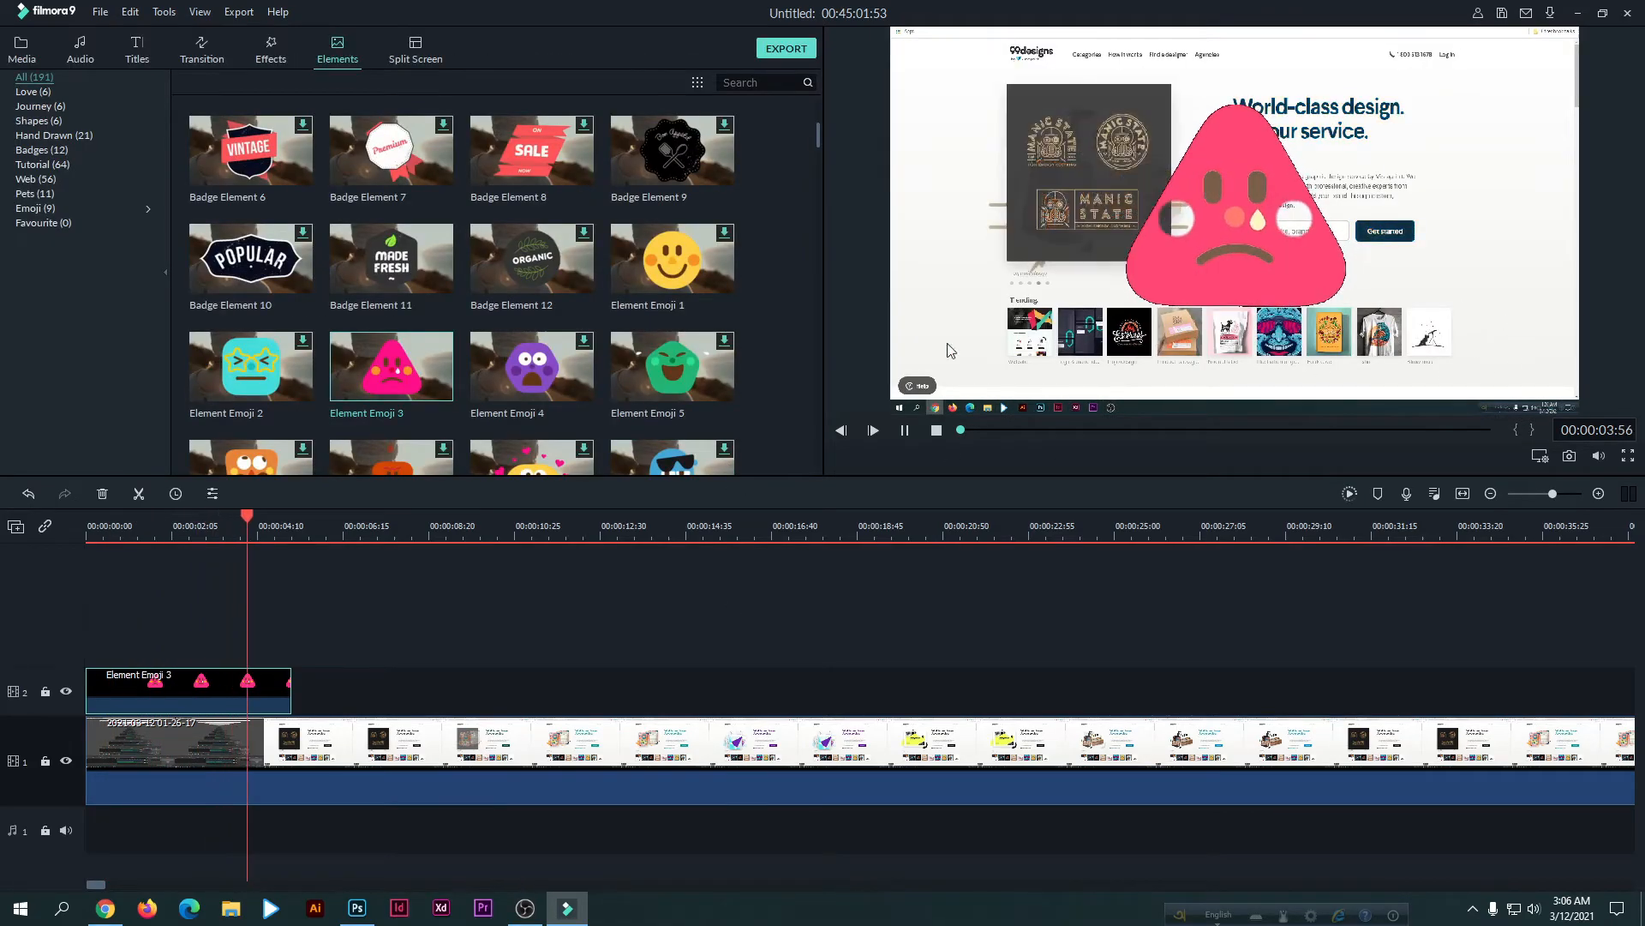
Delete the Element Emoji 3 clip from video track 2.
scroll(567, 348, down, 10)
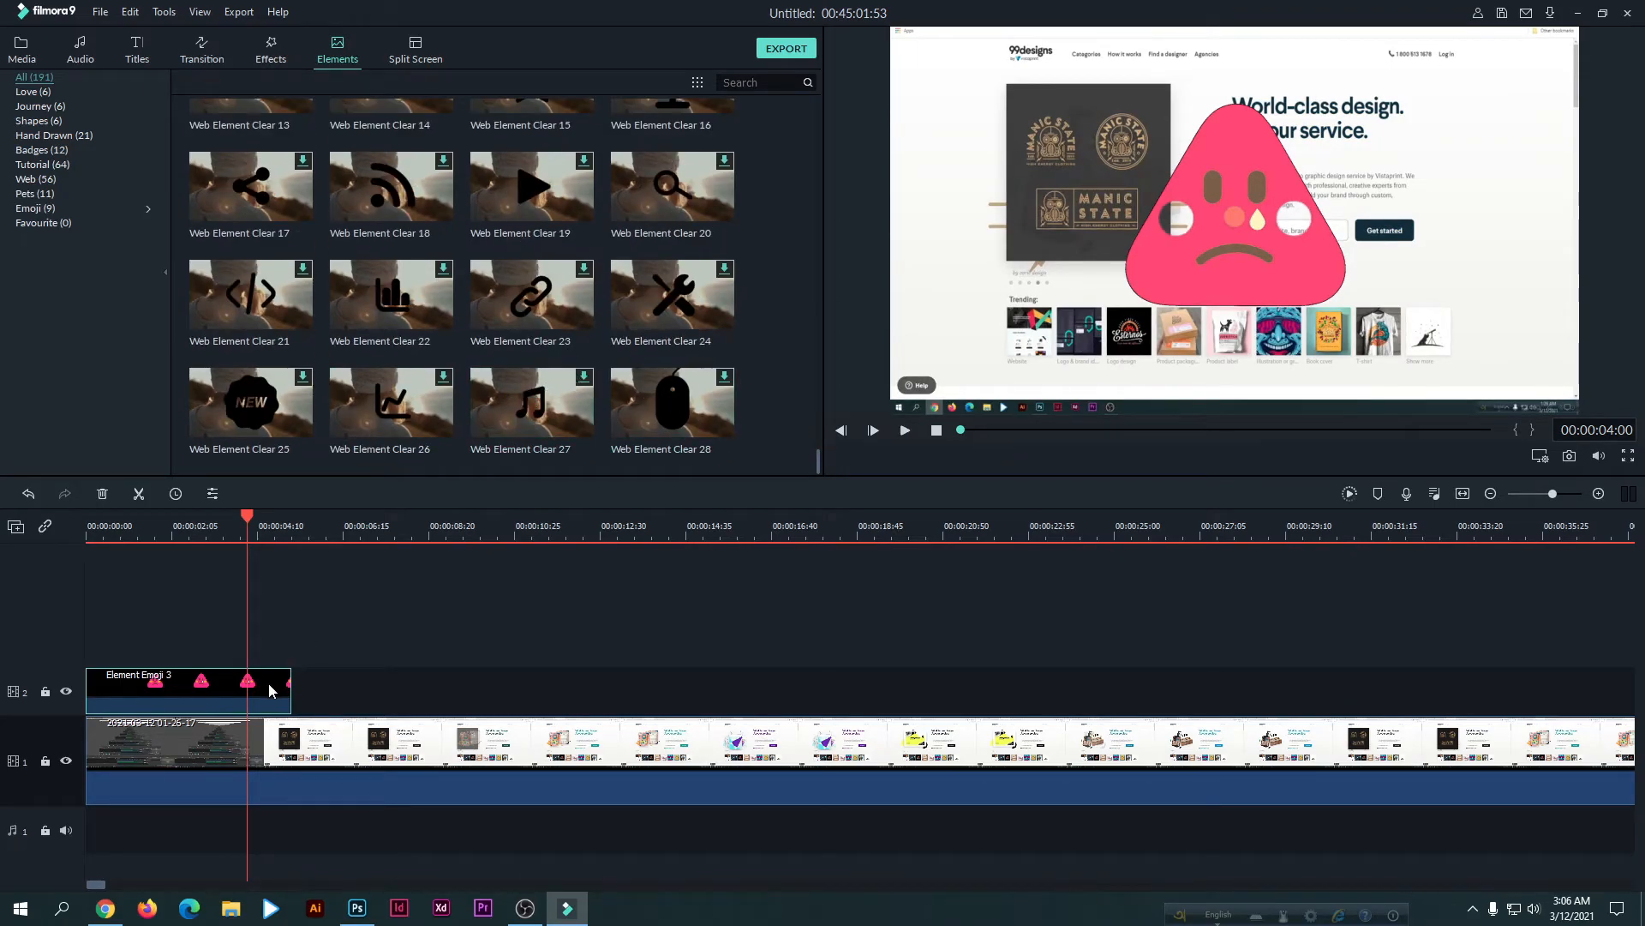
key(Delete)
Try Web Element Clear 23 on video track 2 at about 11 seconds, removing it after a preview.
drag(561, 290, 552, 696)
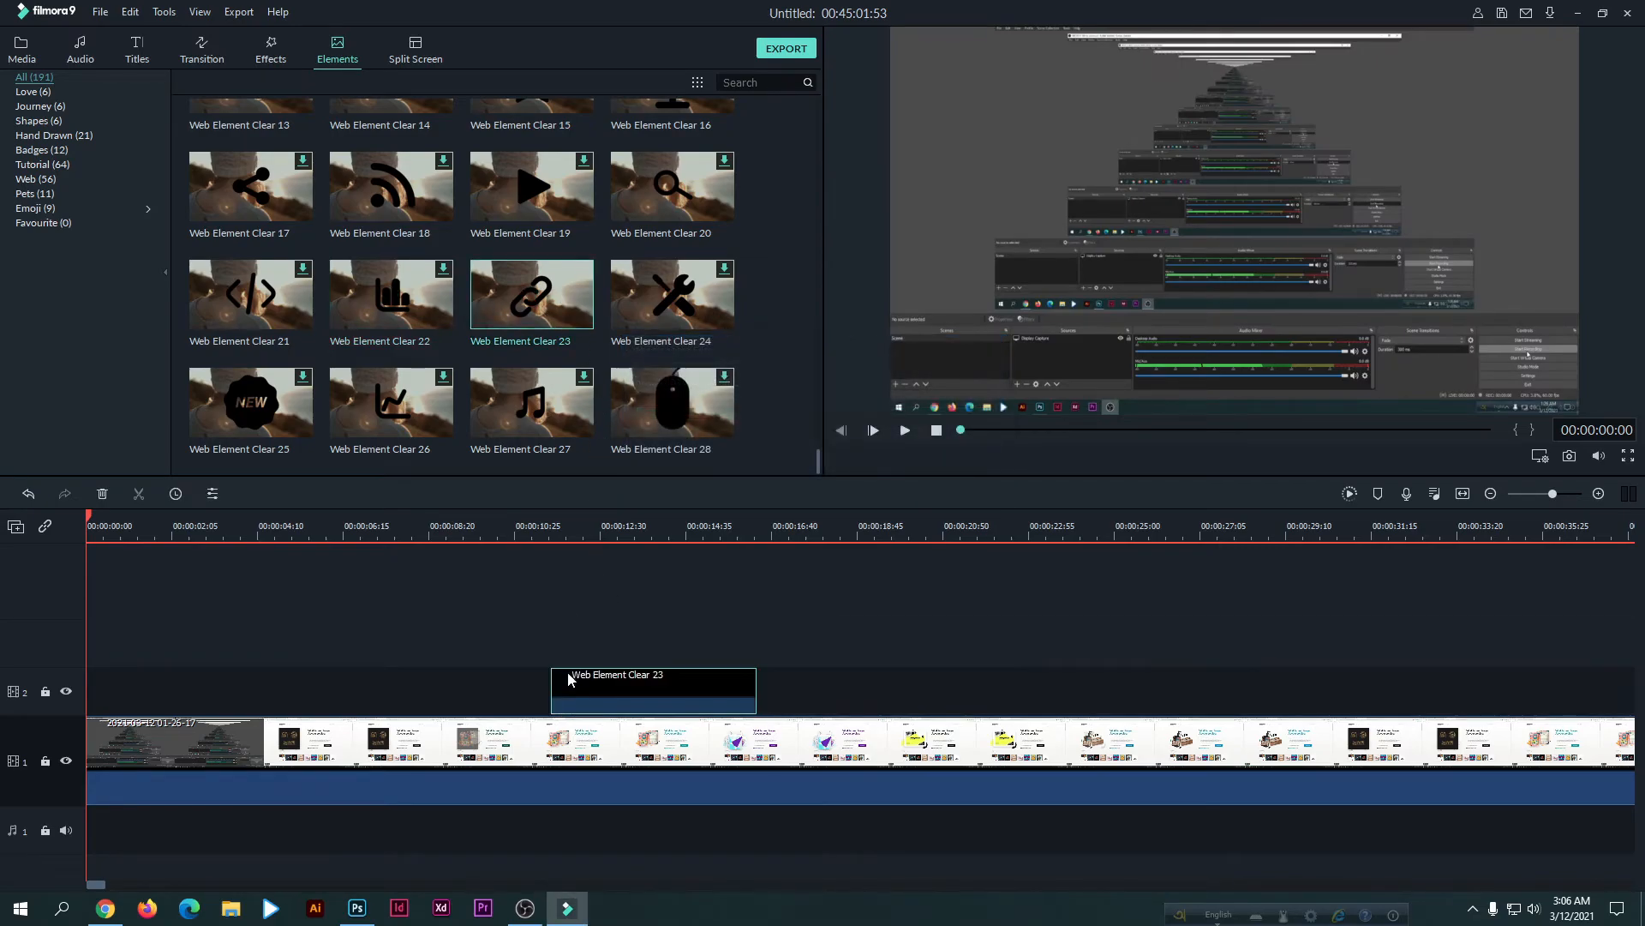
click(563, 672)
key(space)
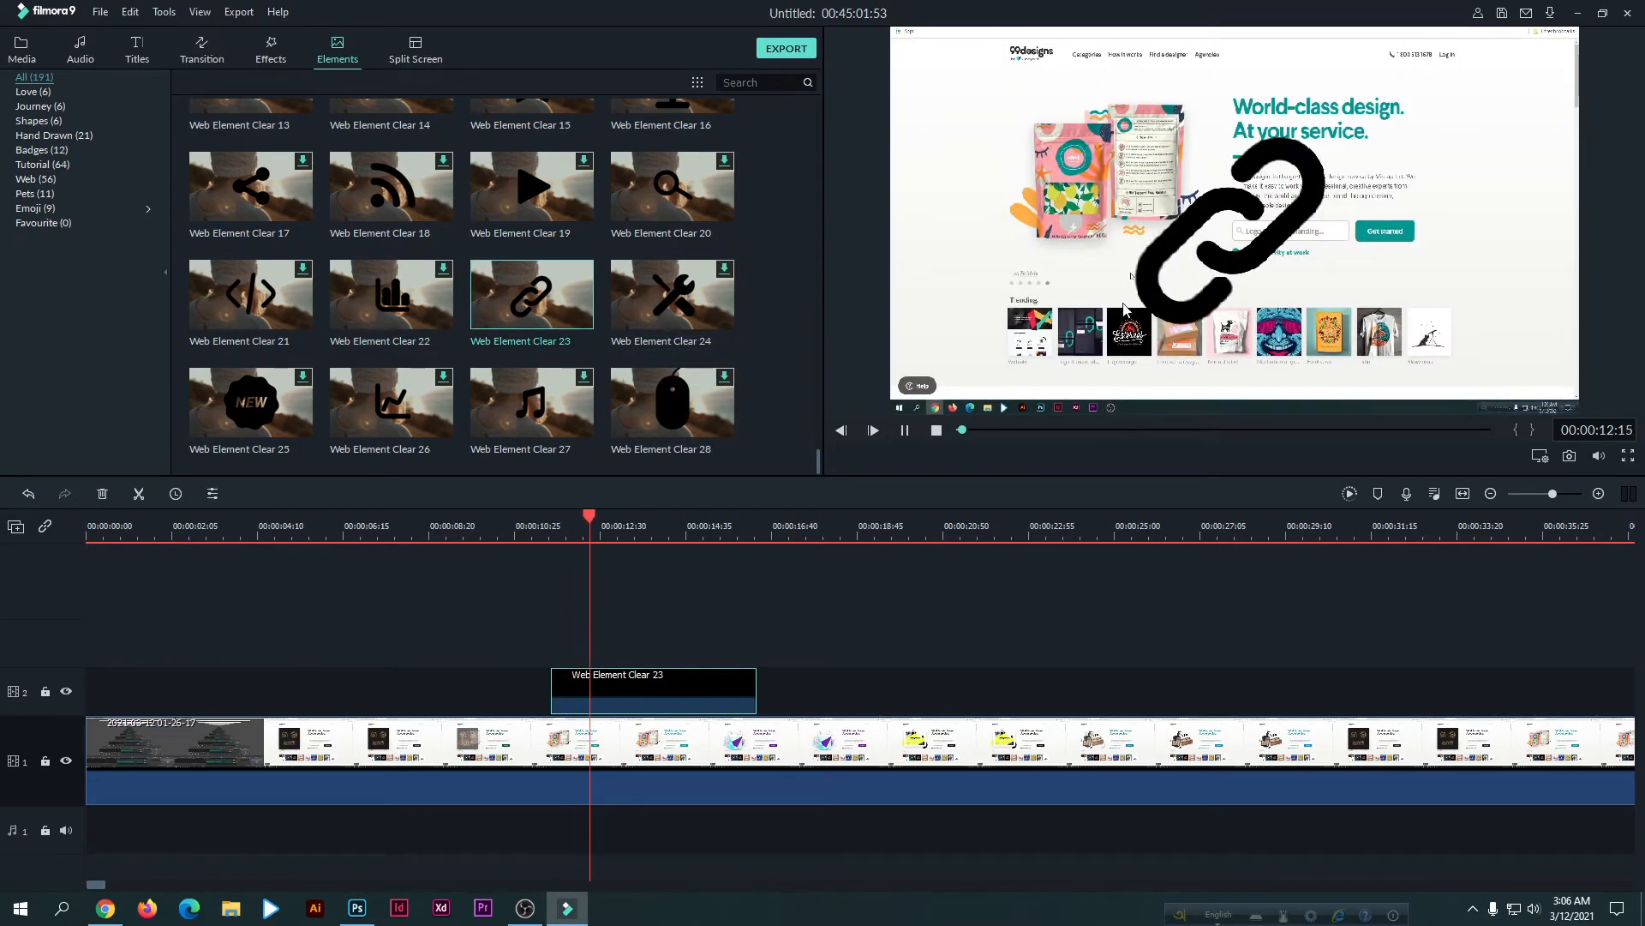
key(space)
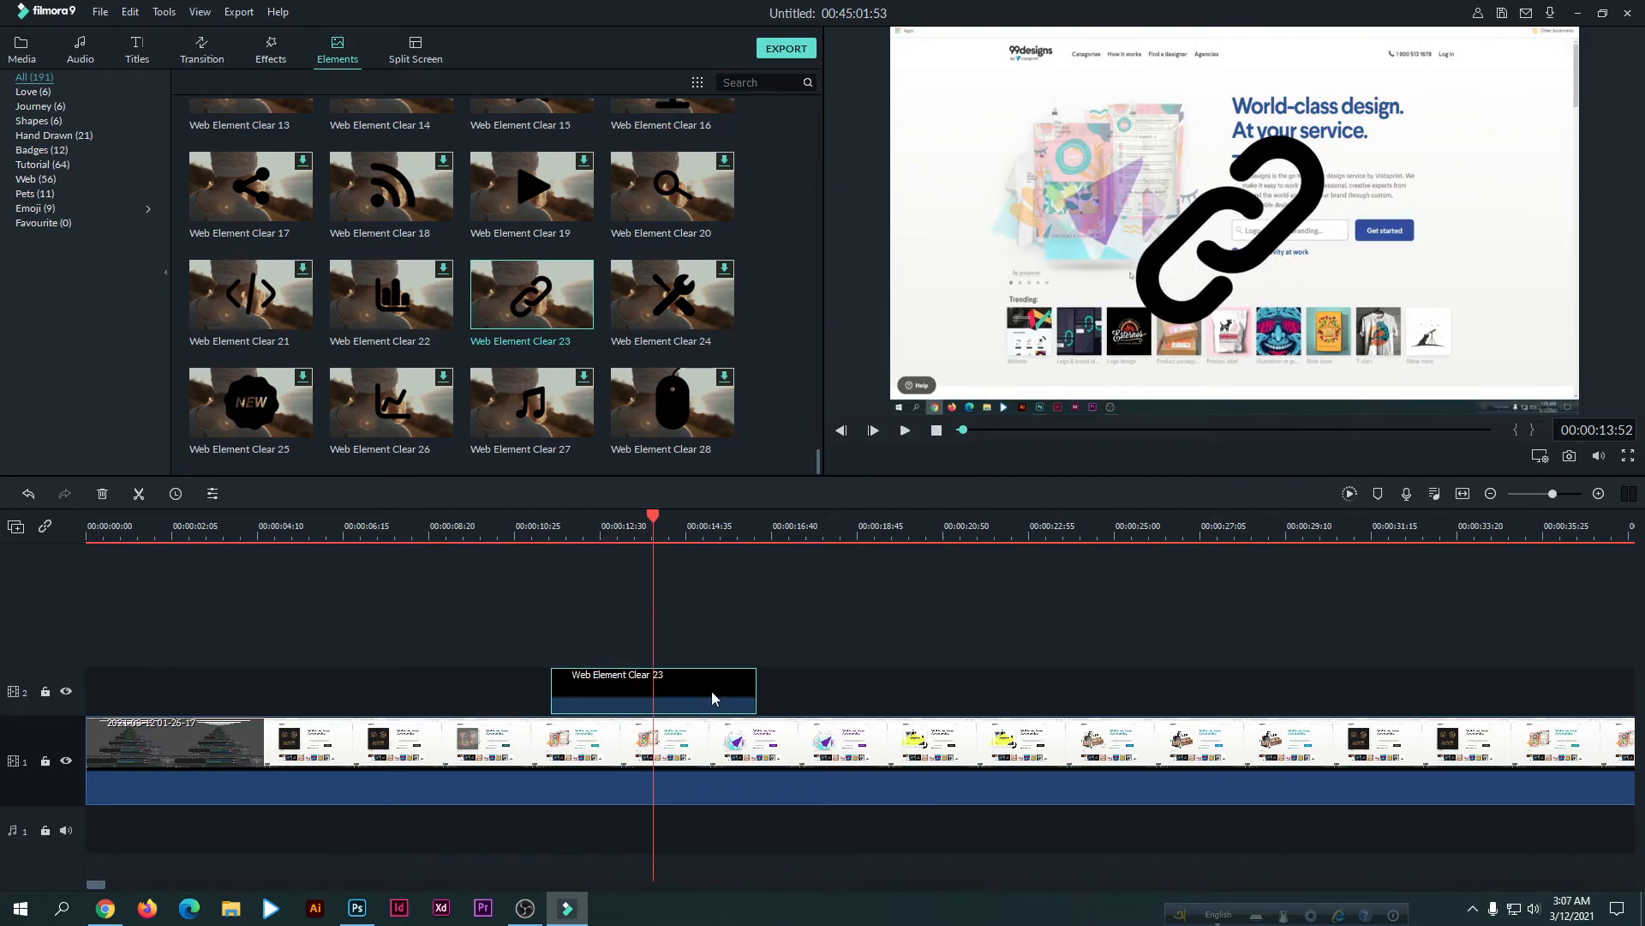
key(Delete)
Place Element Emoji 1 on video track 2 at about 11 seconds and preview it.
scroll(446, 279, up, 10)
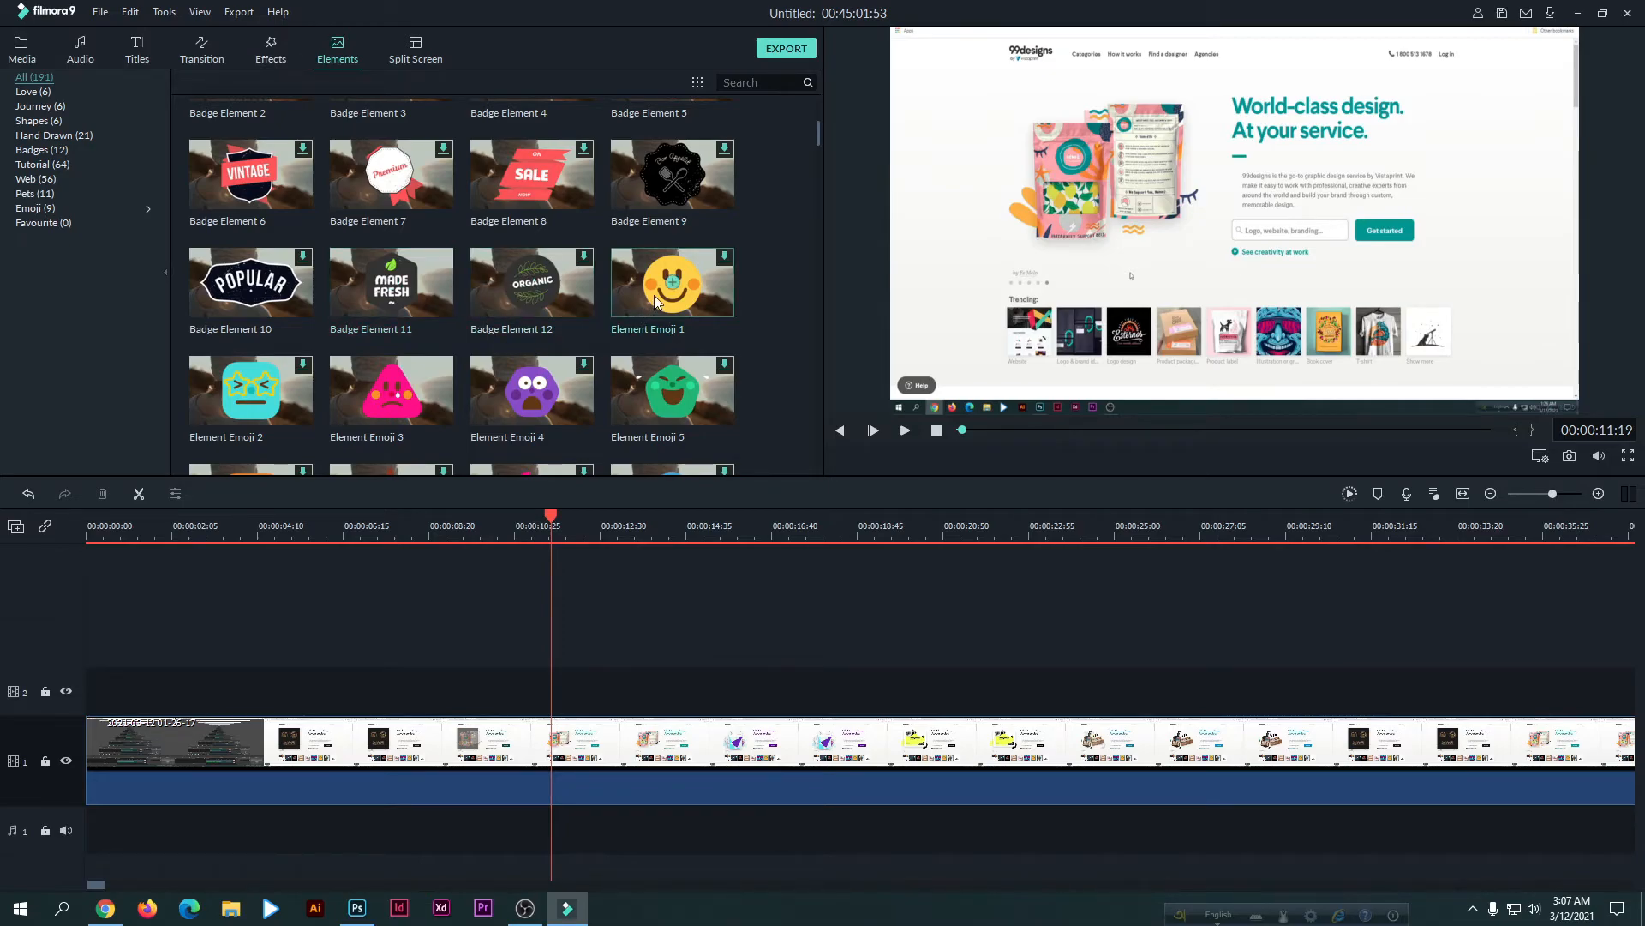
drag(545, 682, 566, 682)
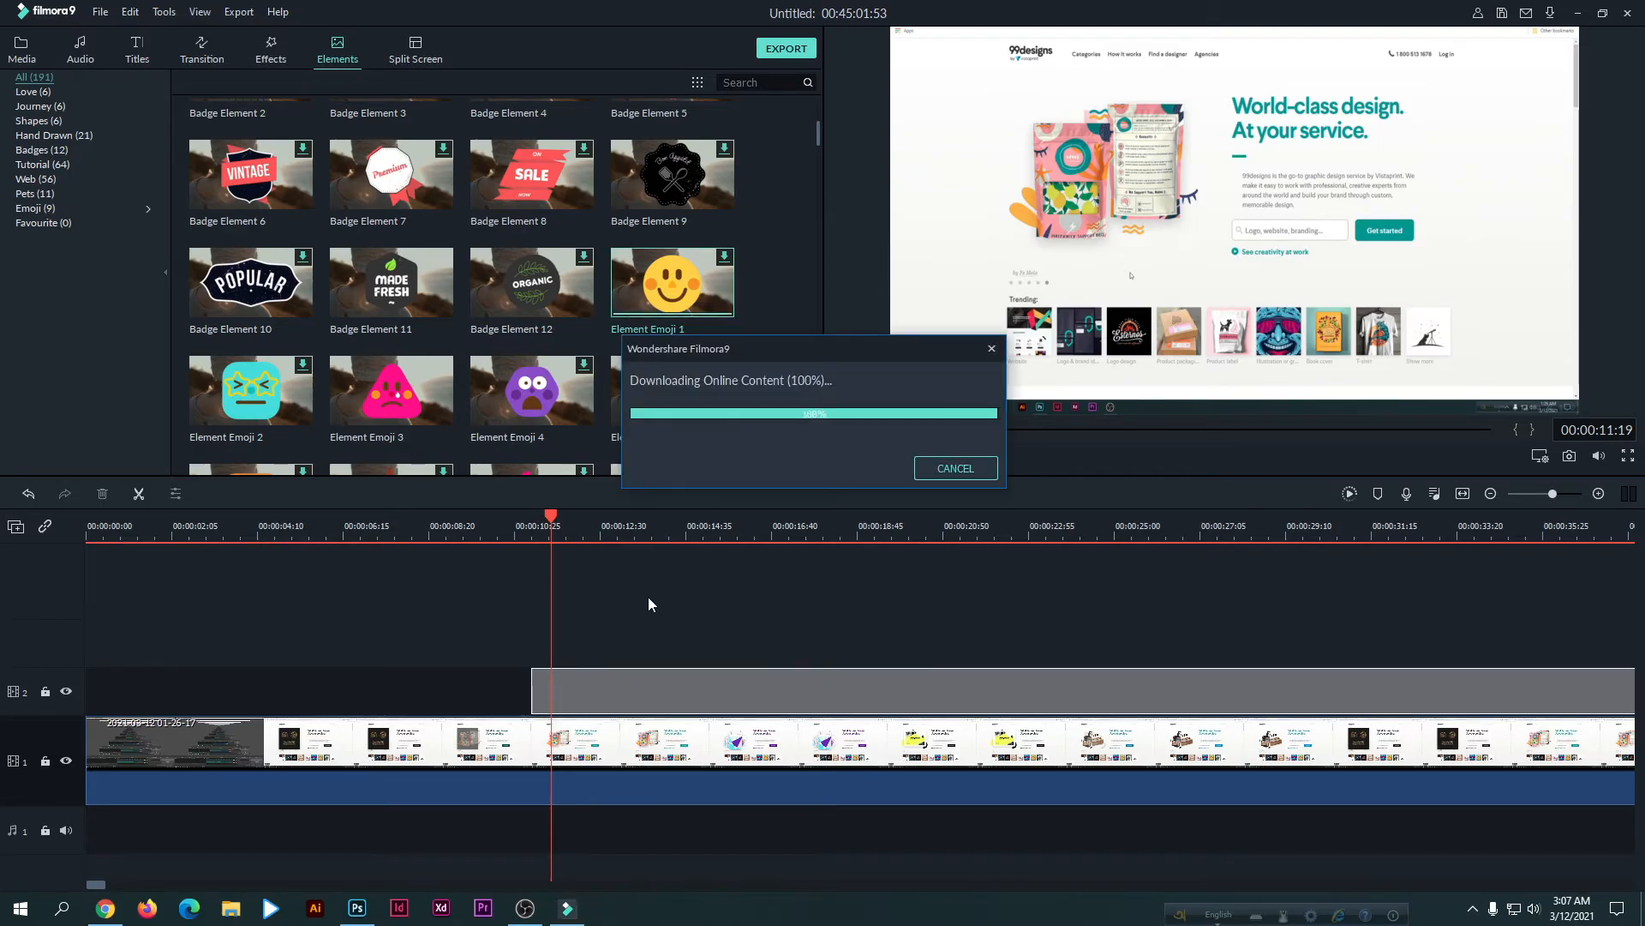
key(space)
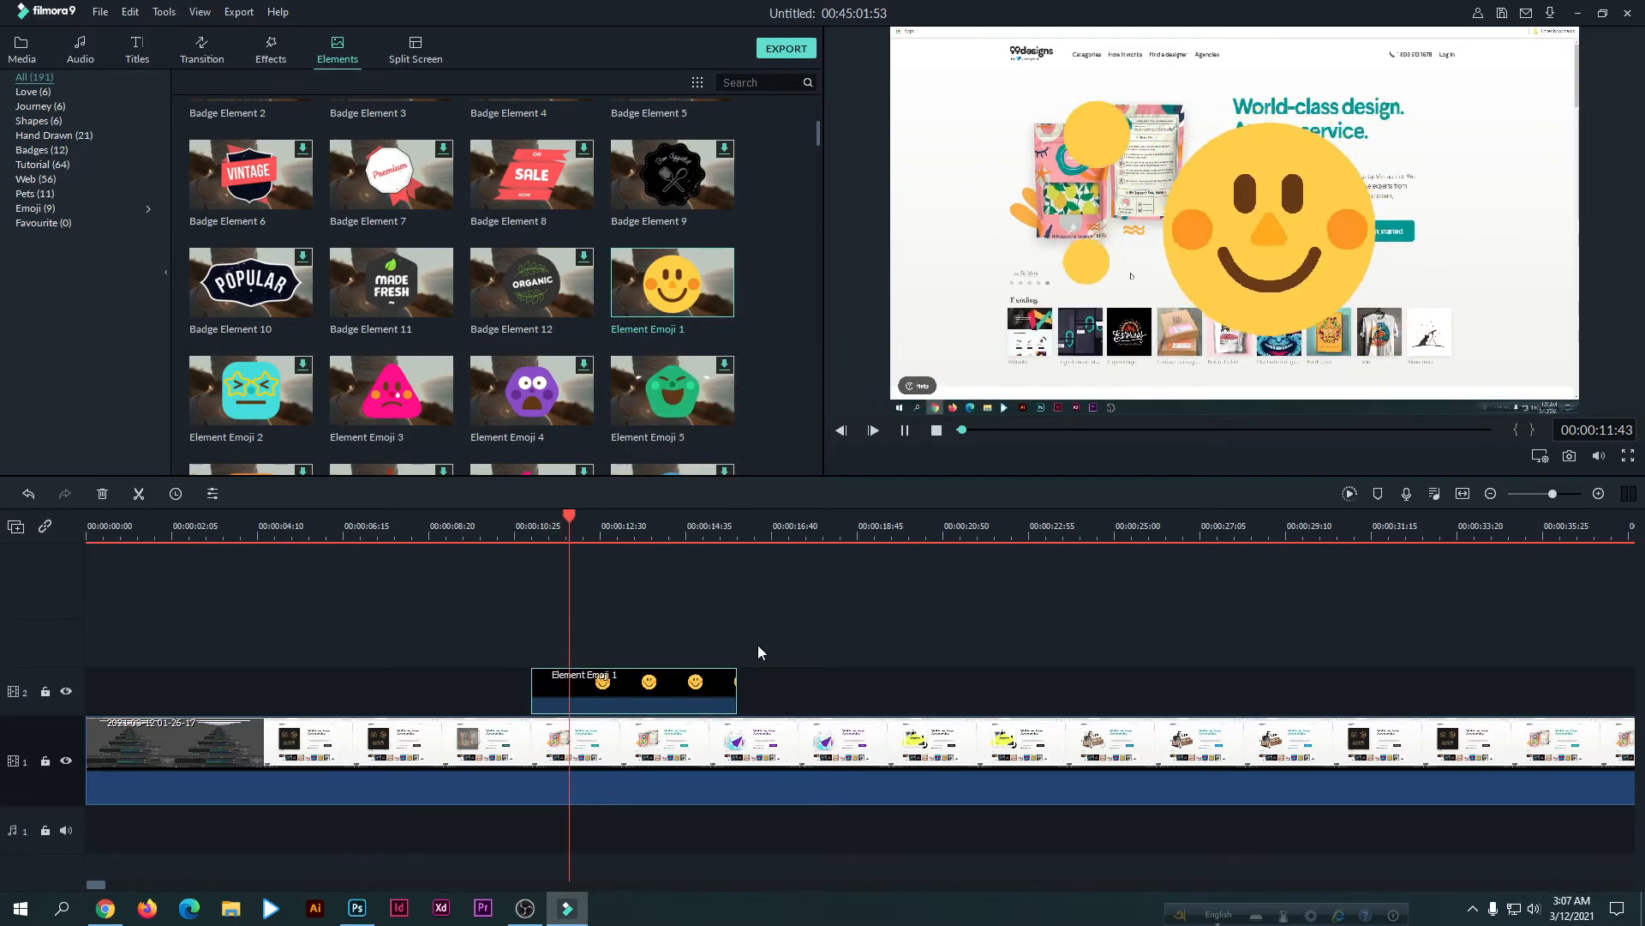
key(space)
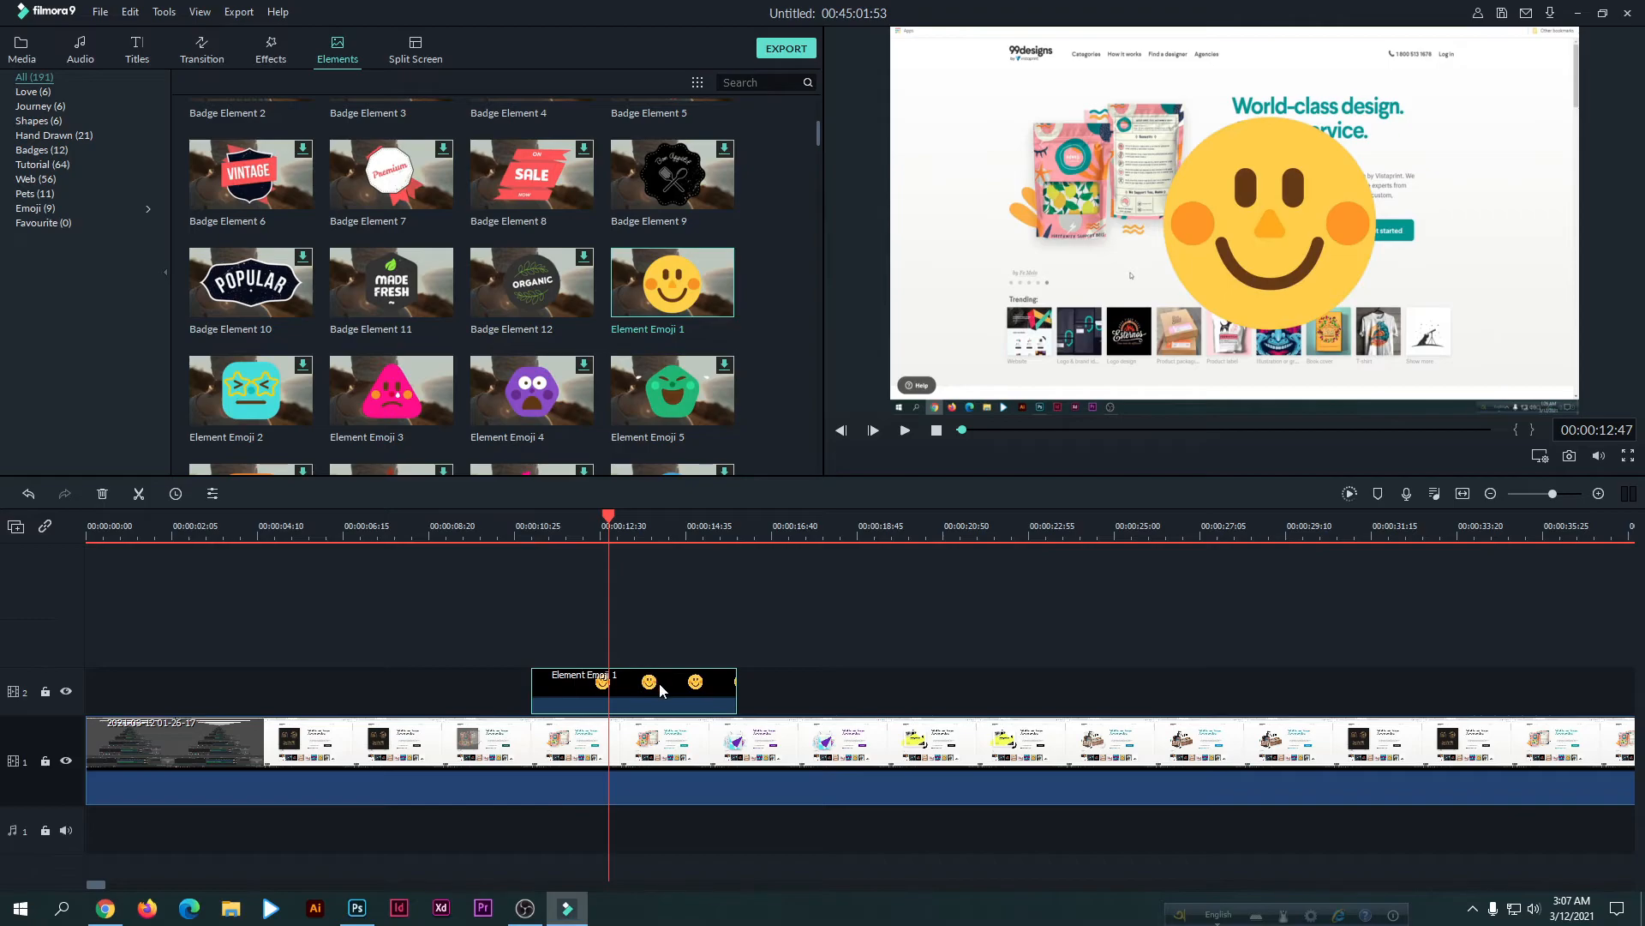
Review the motion presets for the Element Emoji 1 clip, and shrink and reposition the emoji over the product image in the preview.
double_click(660, 682)
scroll(358, 218, down, 10)
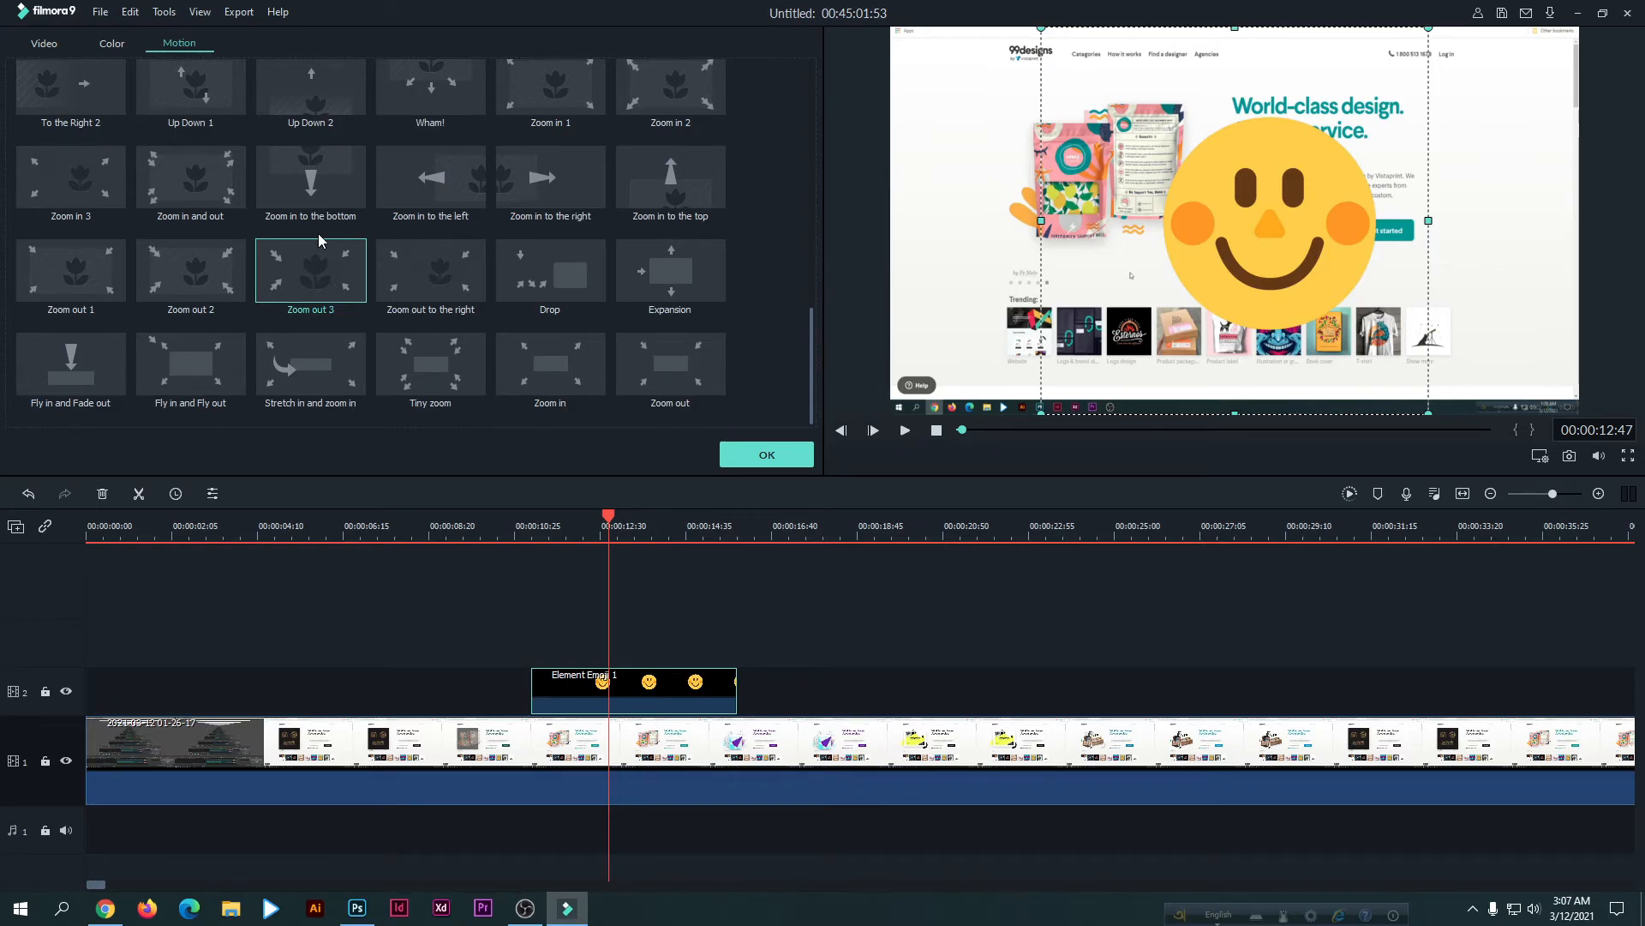
click(767, 454)
drag(1388, 398, 1069, 218)
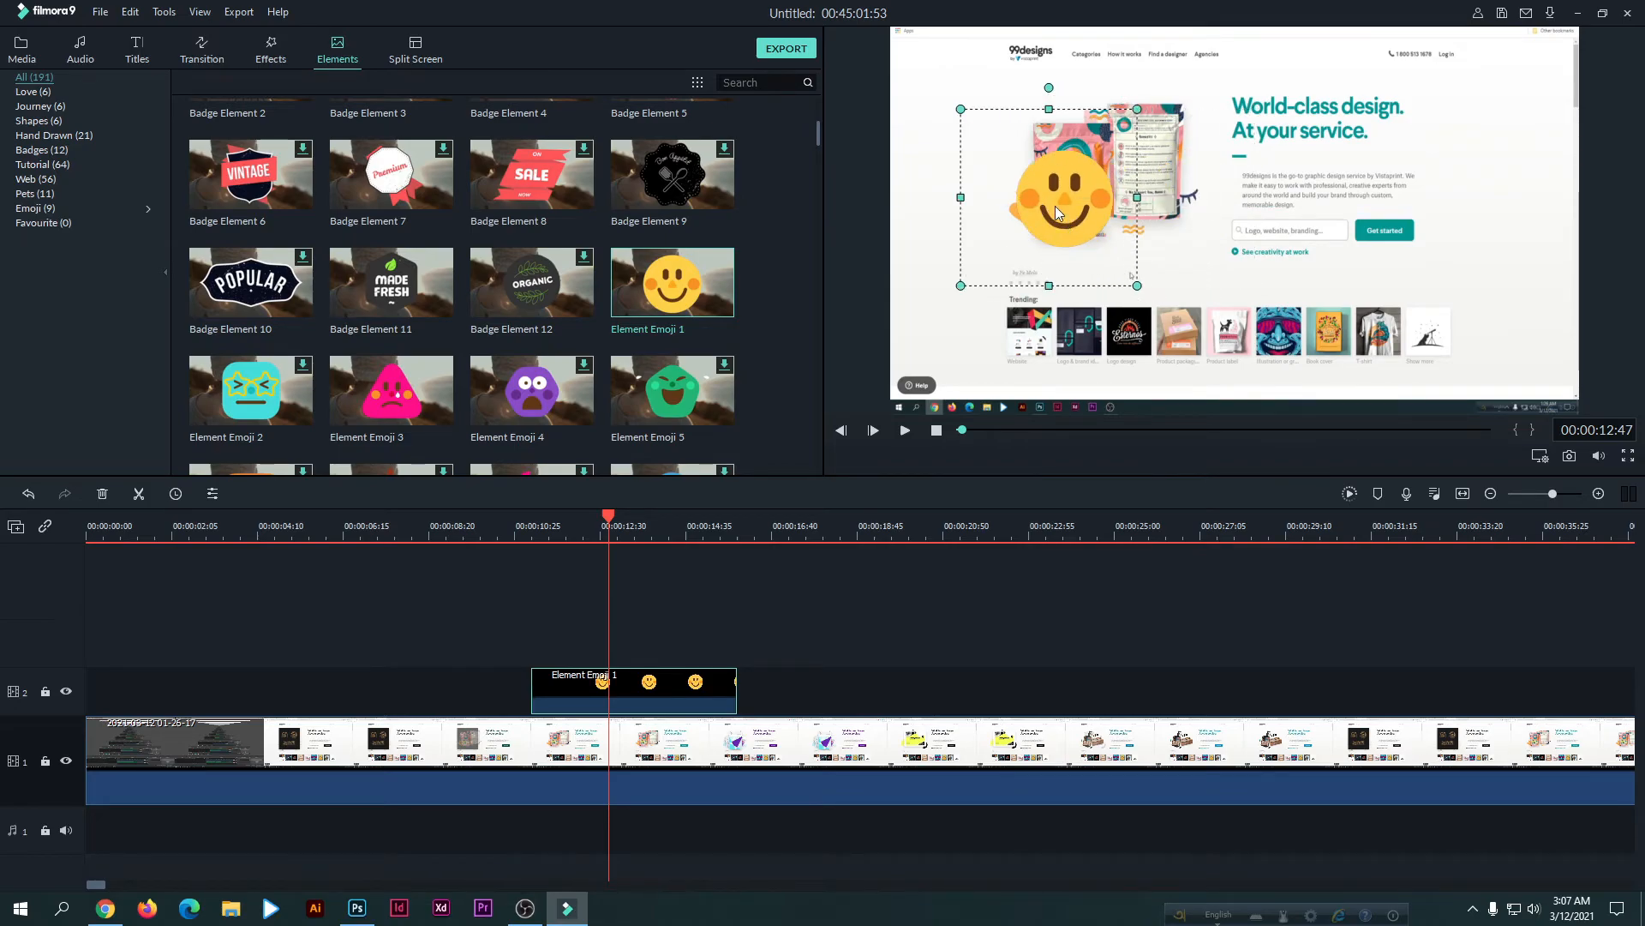
Shrink the Element Emoji 1 graphic and move it over the website's search field below the headline.
drag(963, 112, 1045, 157)
drag(1071, 220, 1245, 203)
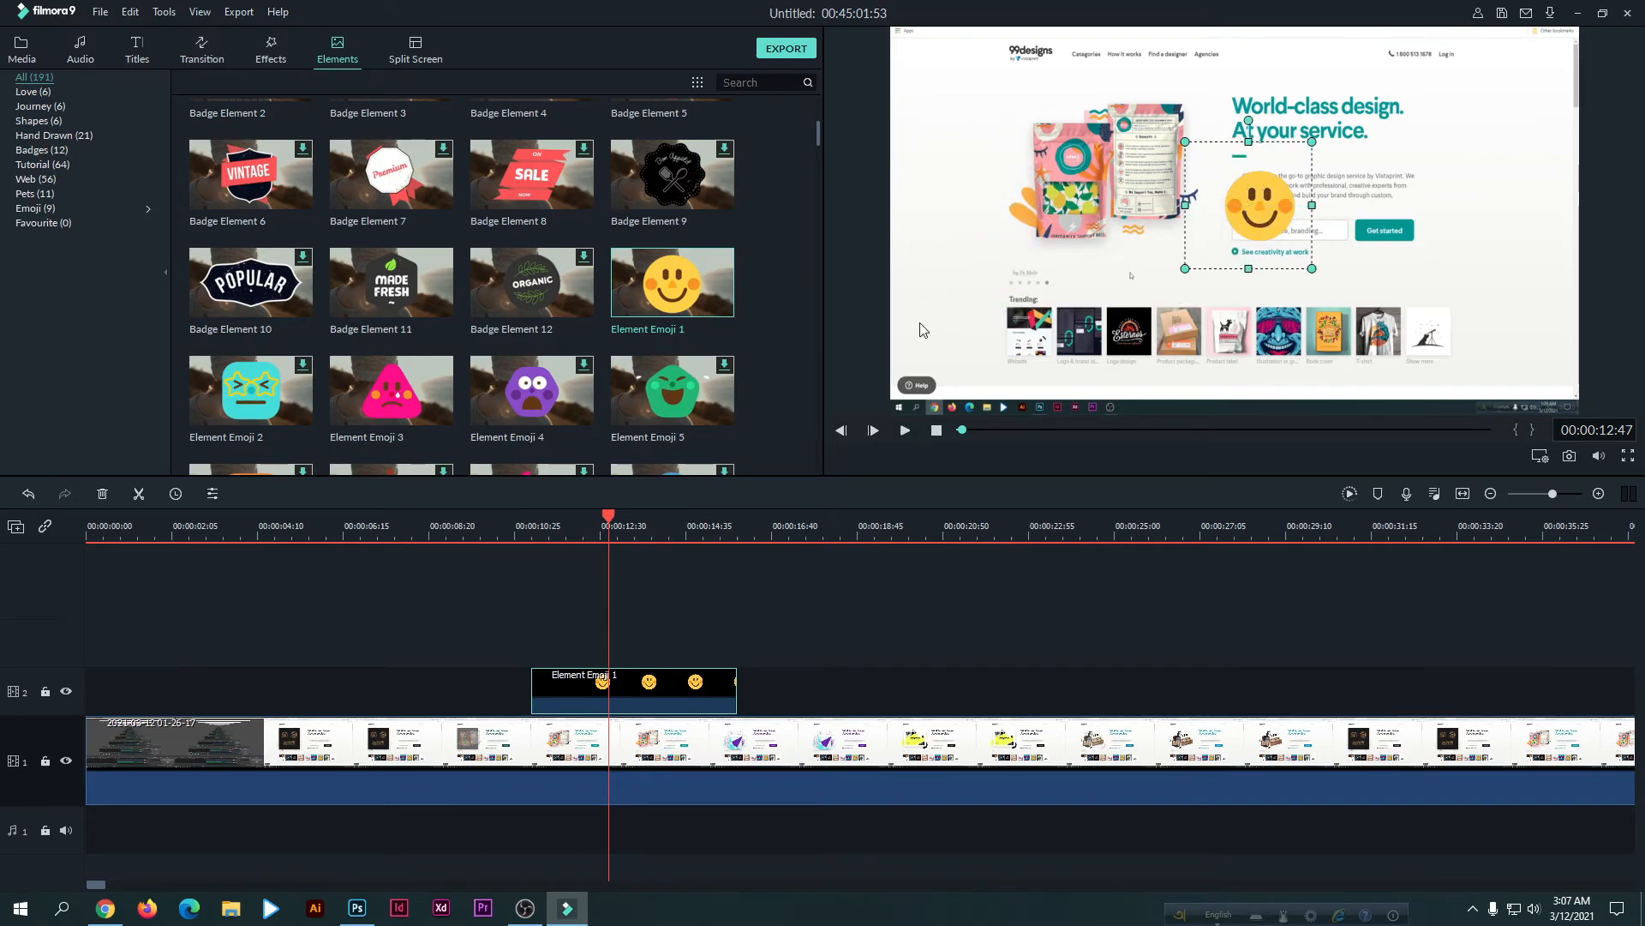
click(675, 597)
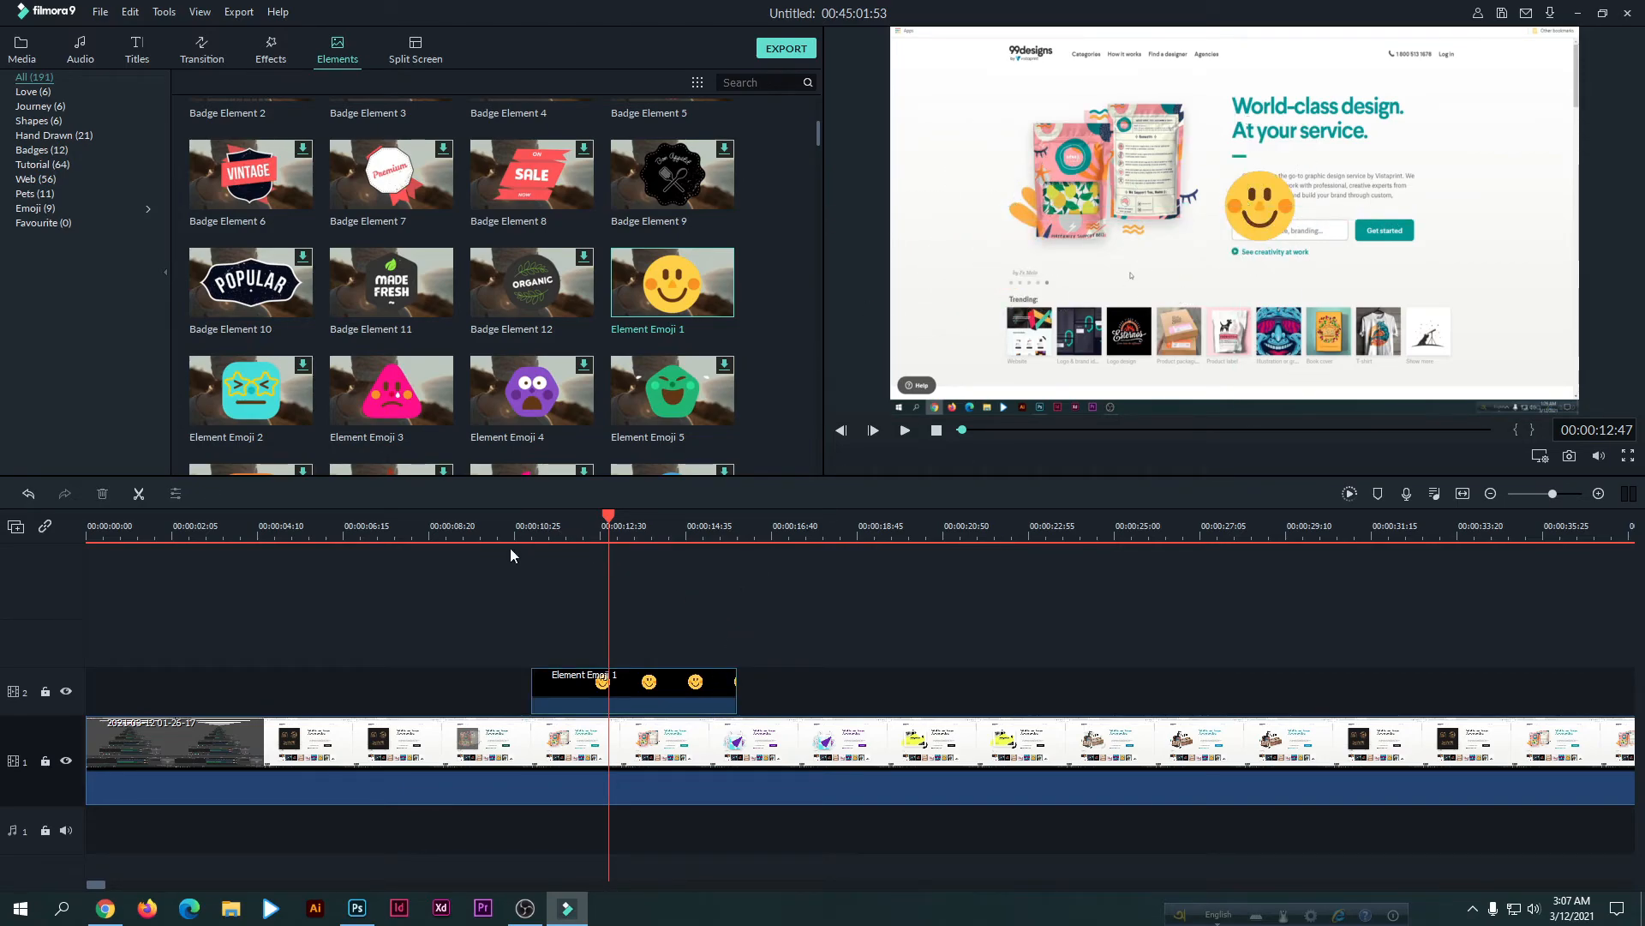
Preview the resized Element Emoji 1 clip from its start to its end at about 16 seconds.
click(530, 538)
key(space)
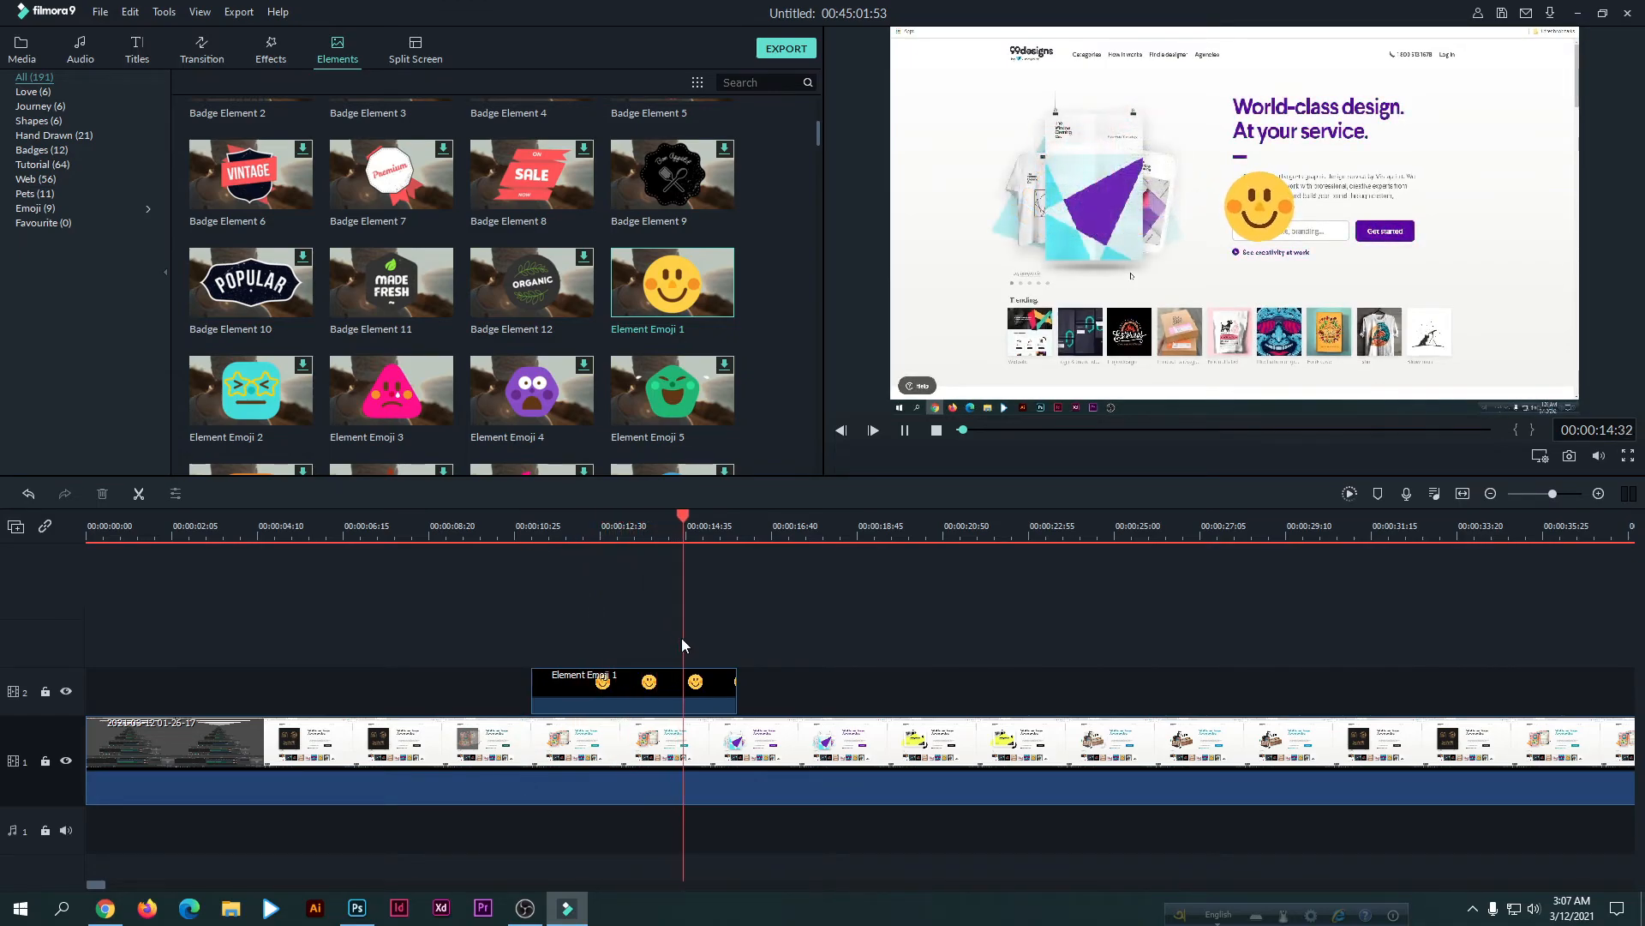
key(space)
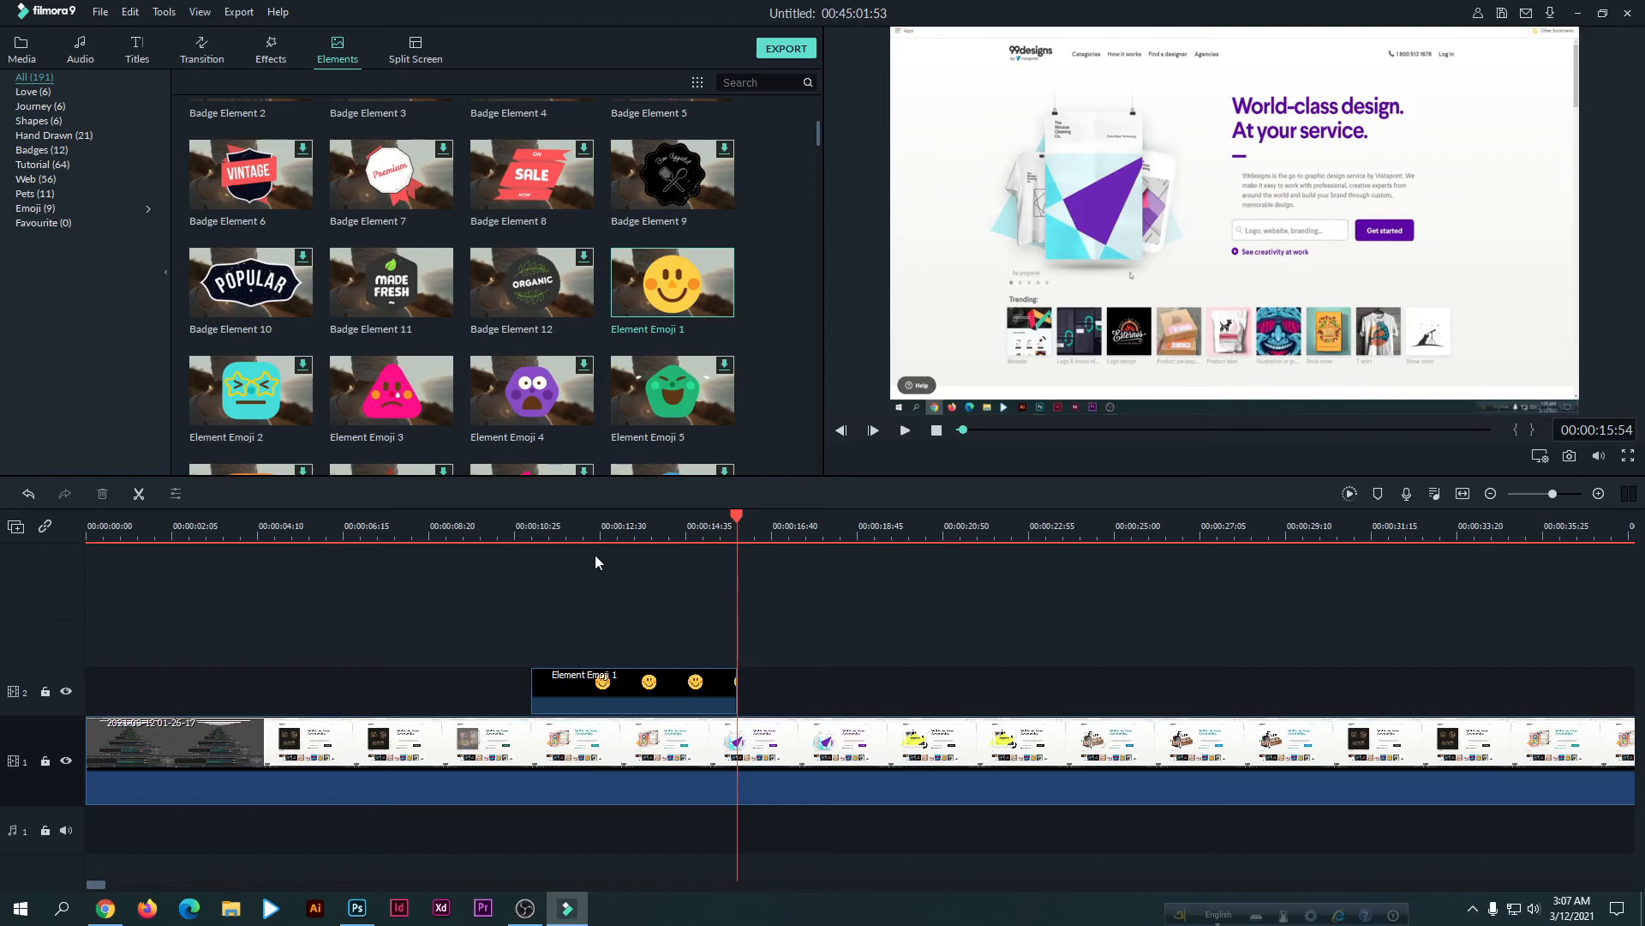
click(549, 533)
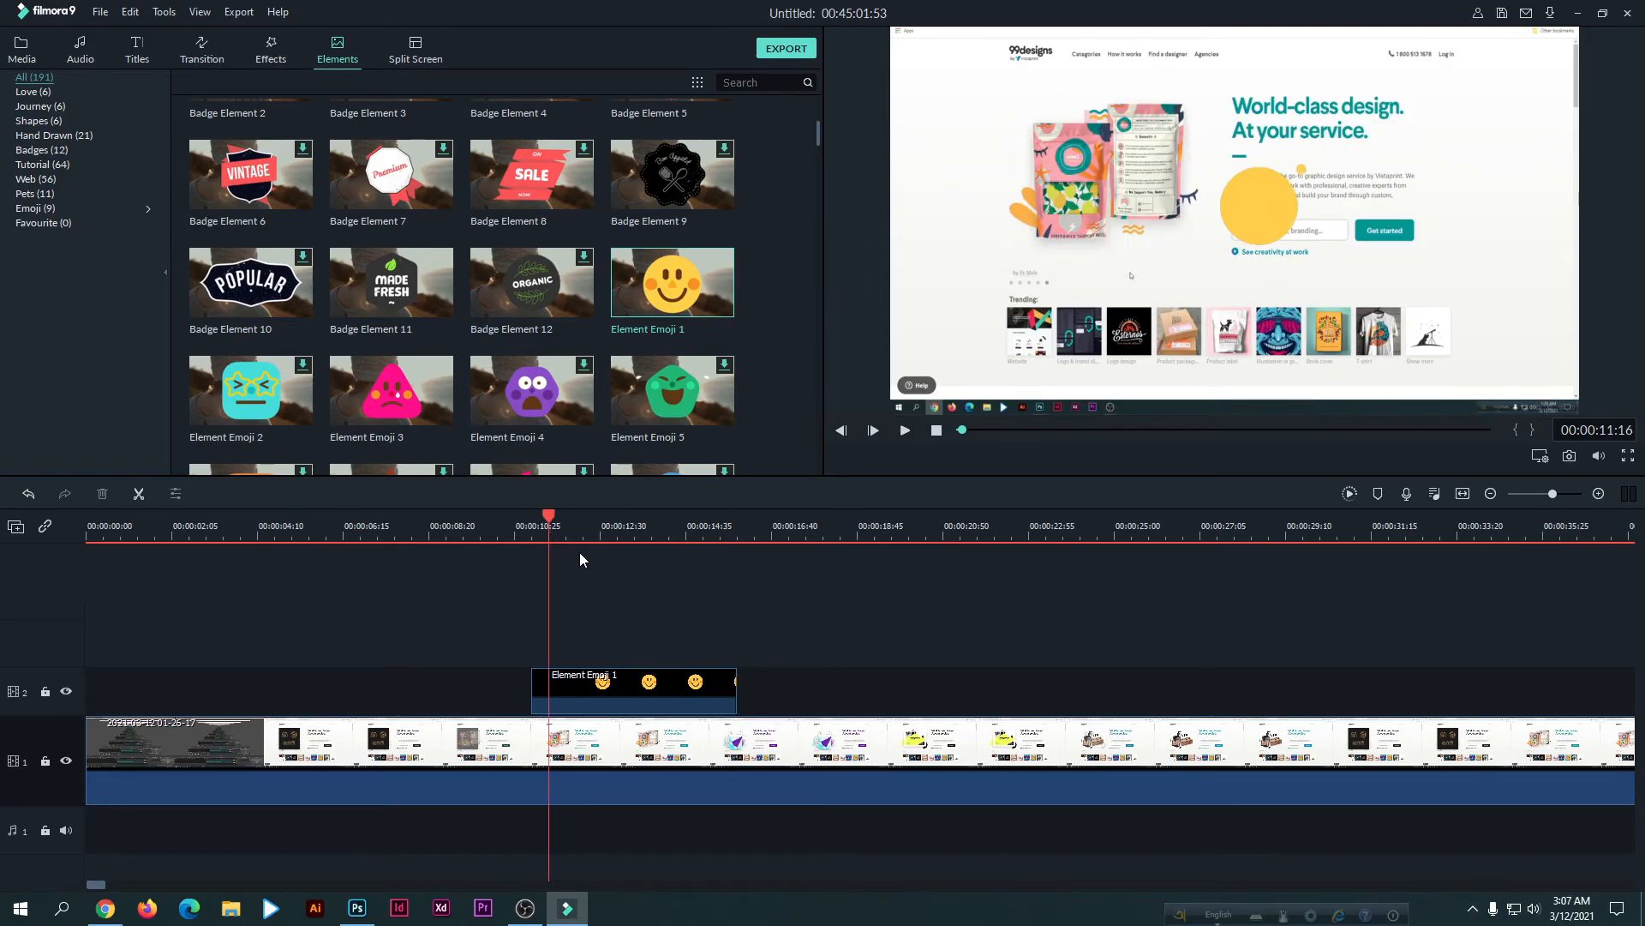
Remove the Element Emoji 1 clip from video track 2.
scroll(450, 218, up, 3)
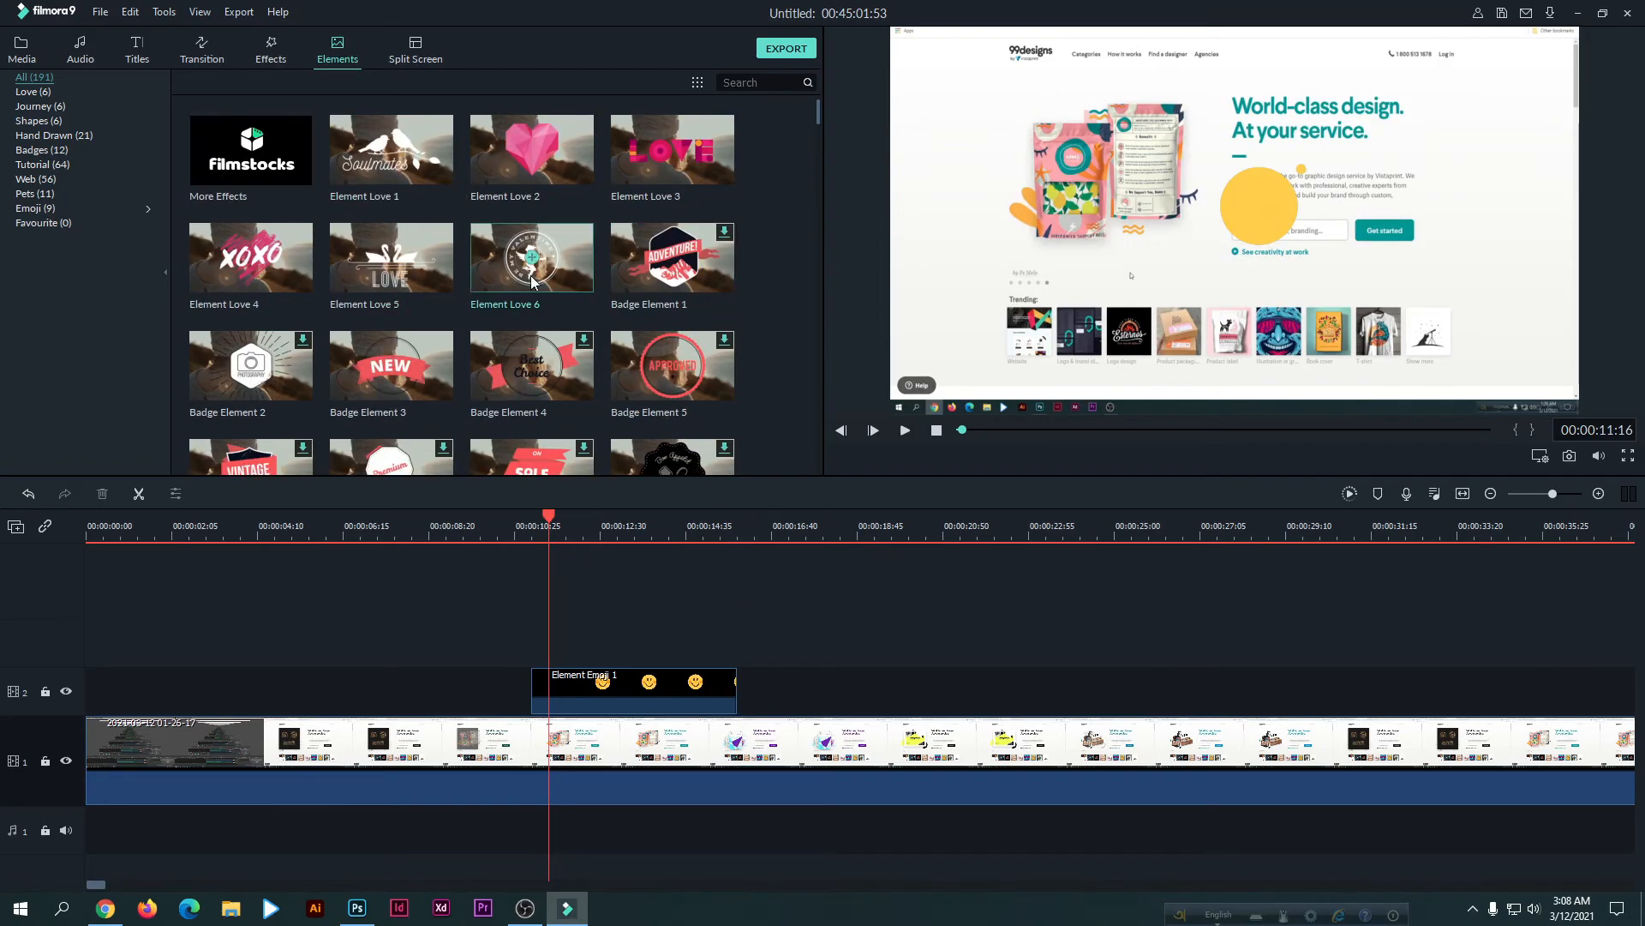
key(ctrl+z)
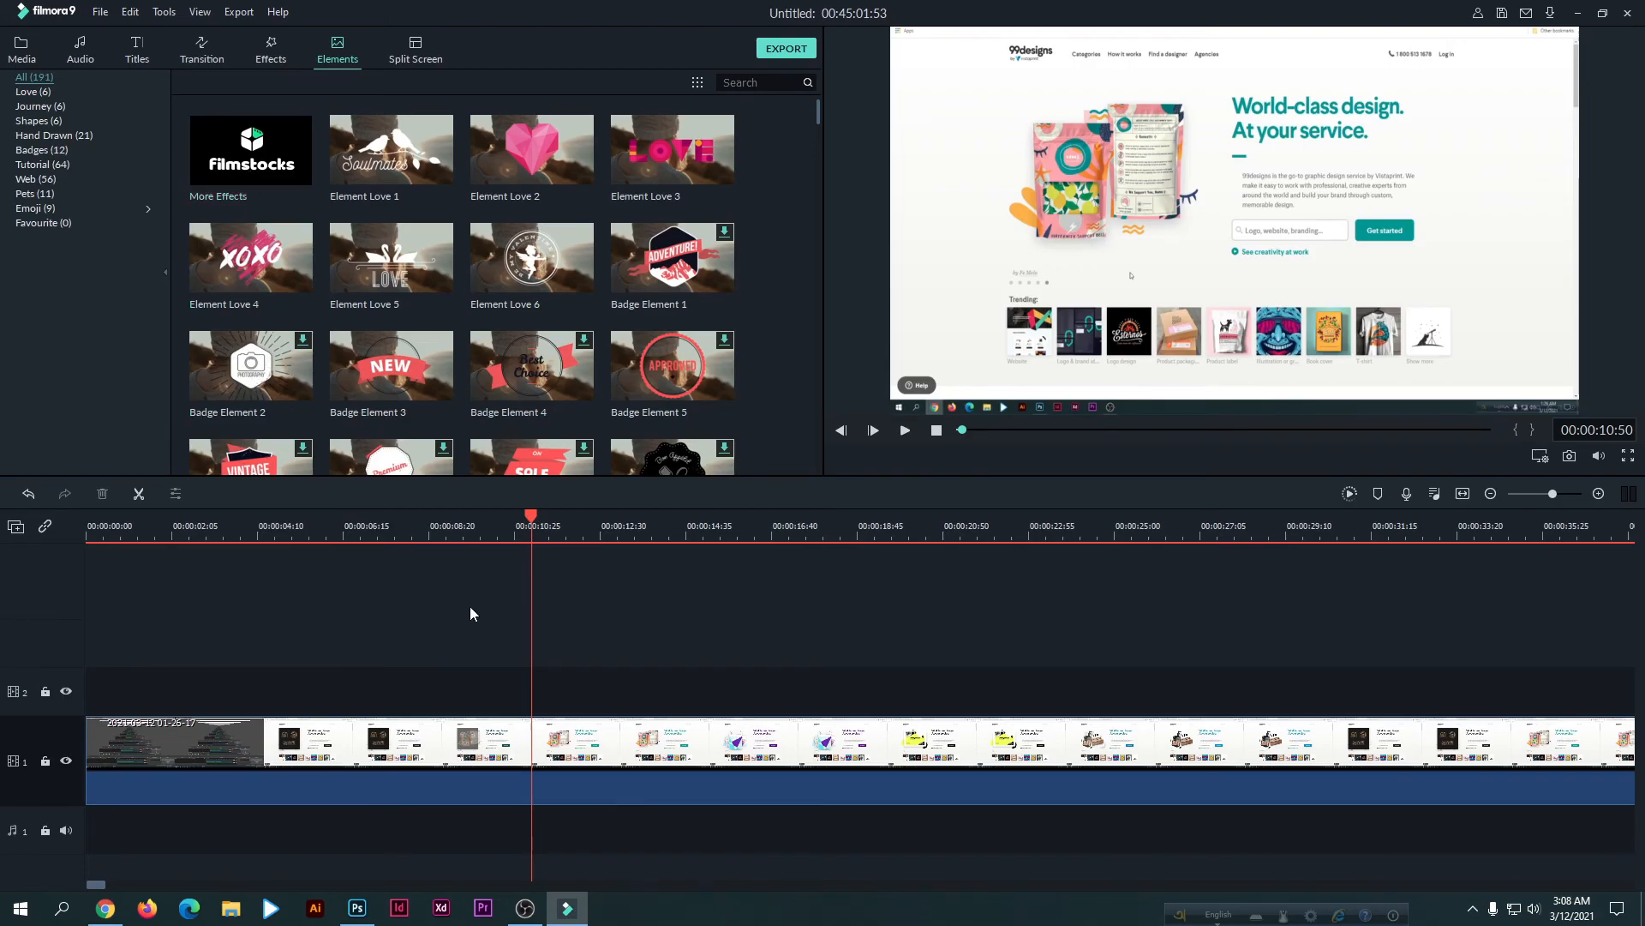
Look through the element categories, including Love, Journey, Hand Drawn, Badges, Tutorial, Web, Emoji, Favourite and Pets.
scroll(516, 360, down, 10)
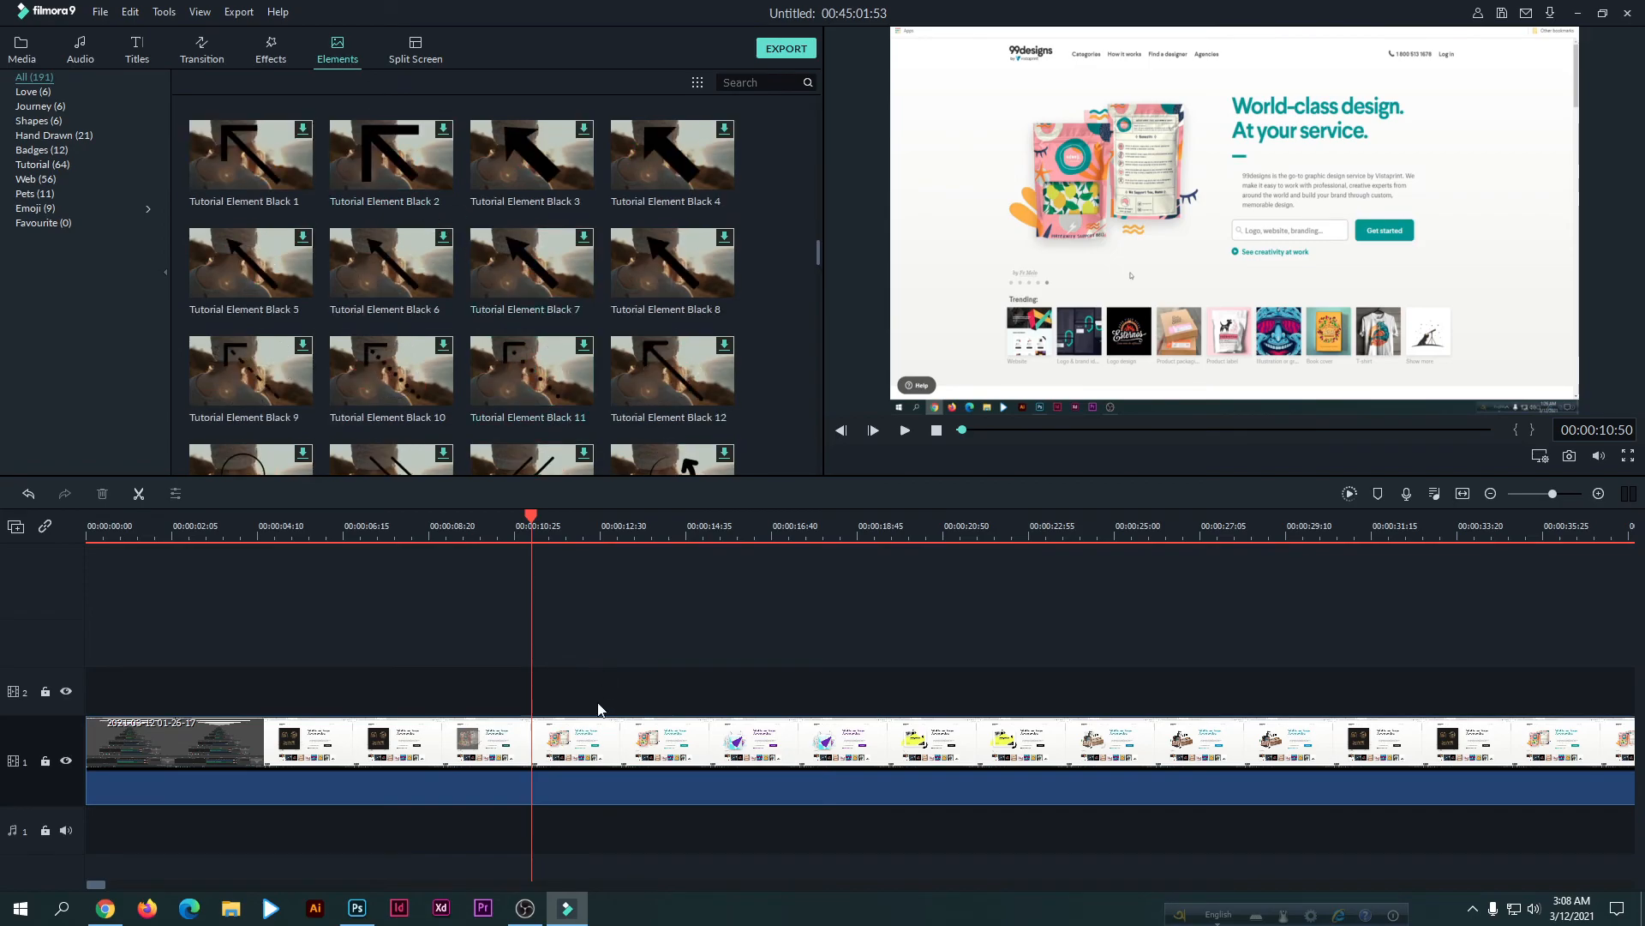
click(33, 91)
click(33, 136)
click(33, 149)
click(34, 107)
click(34, 164)
click(31, 178)
click(32, 208)
click(36, 223)
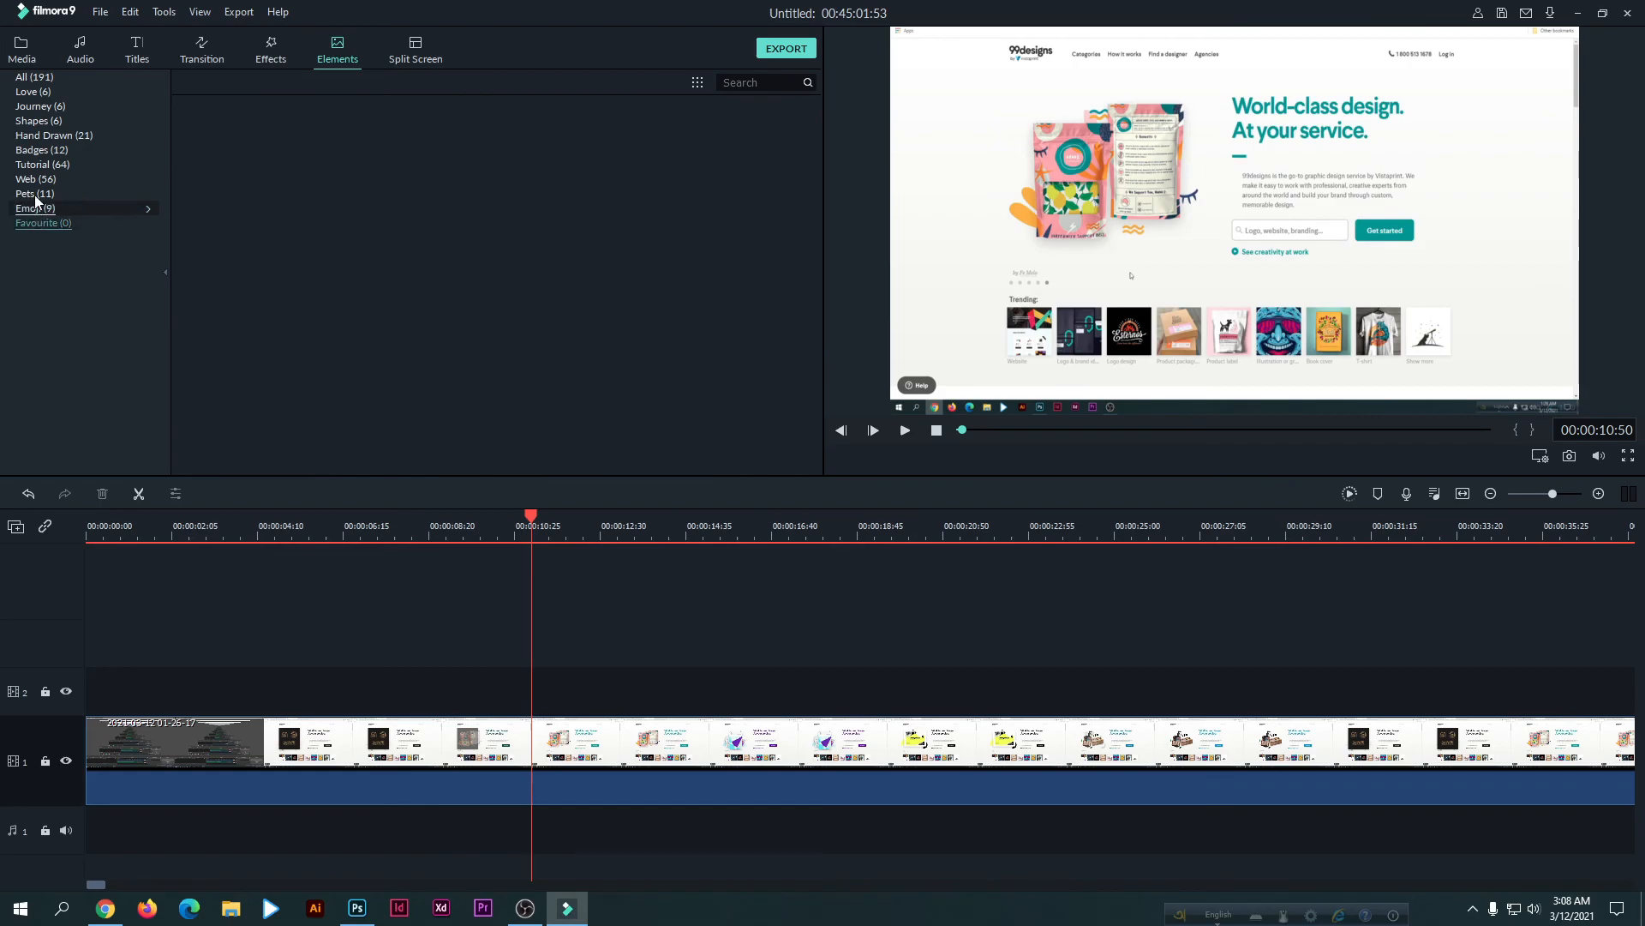
click(32, 178)
click(32, 136)
click(31, 91)
click(33, 76)
click(32, 193)
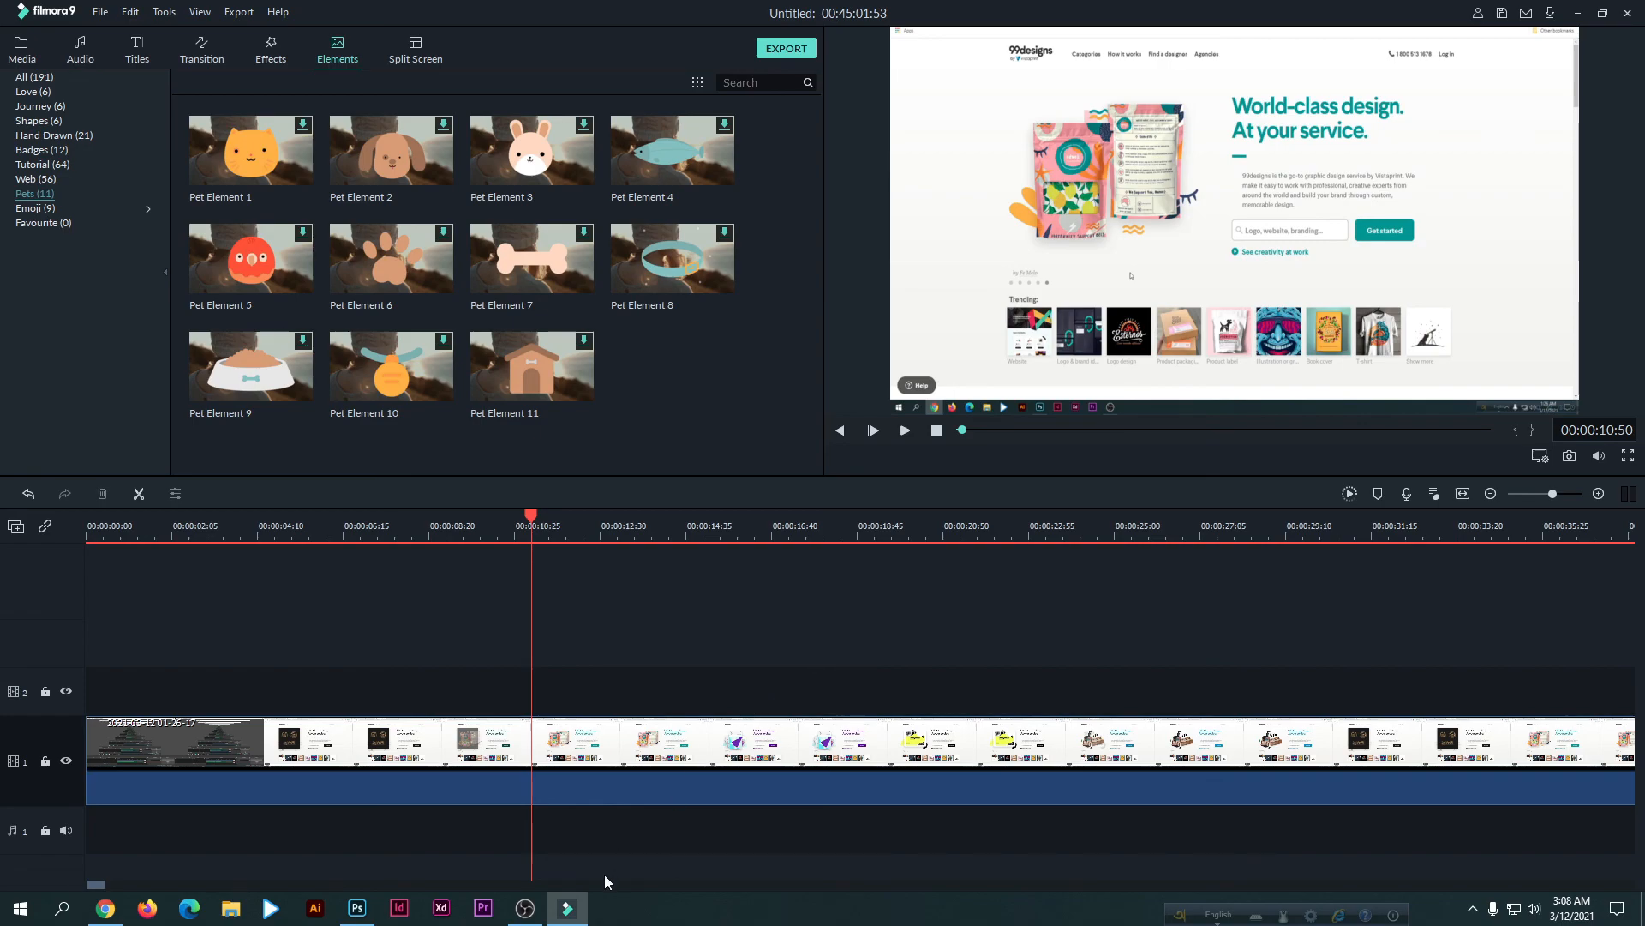
mouse_move(524, 915)
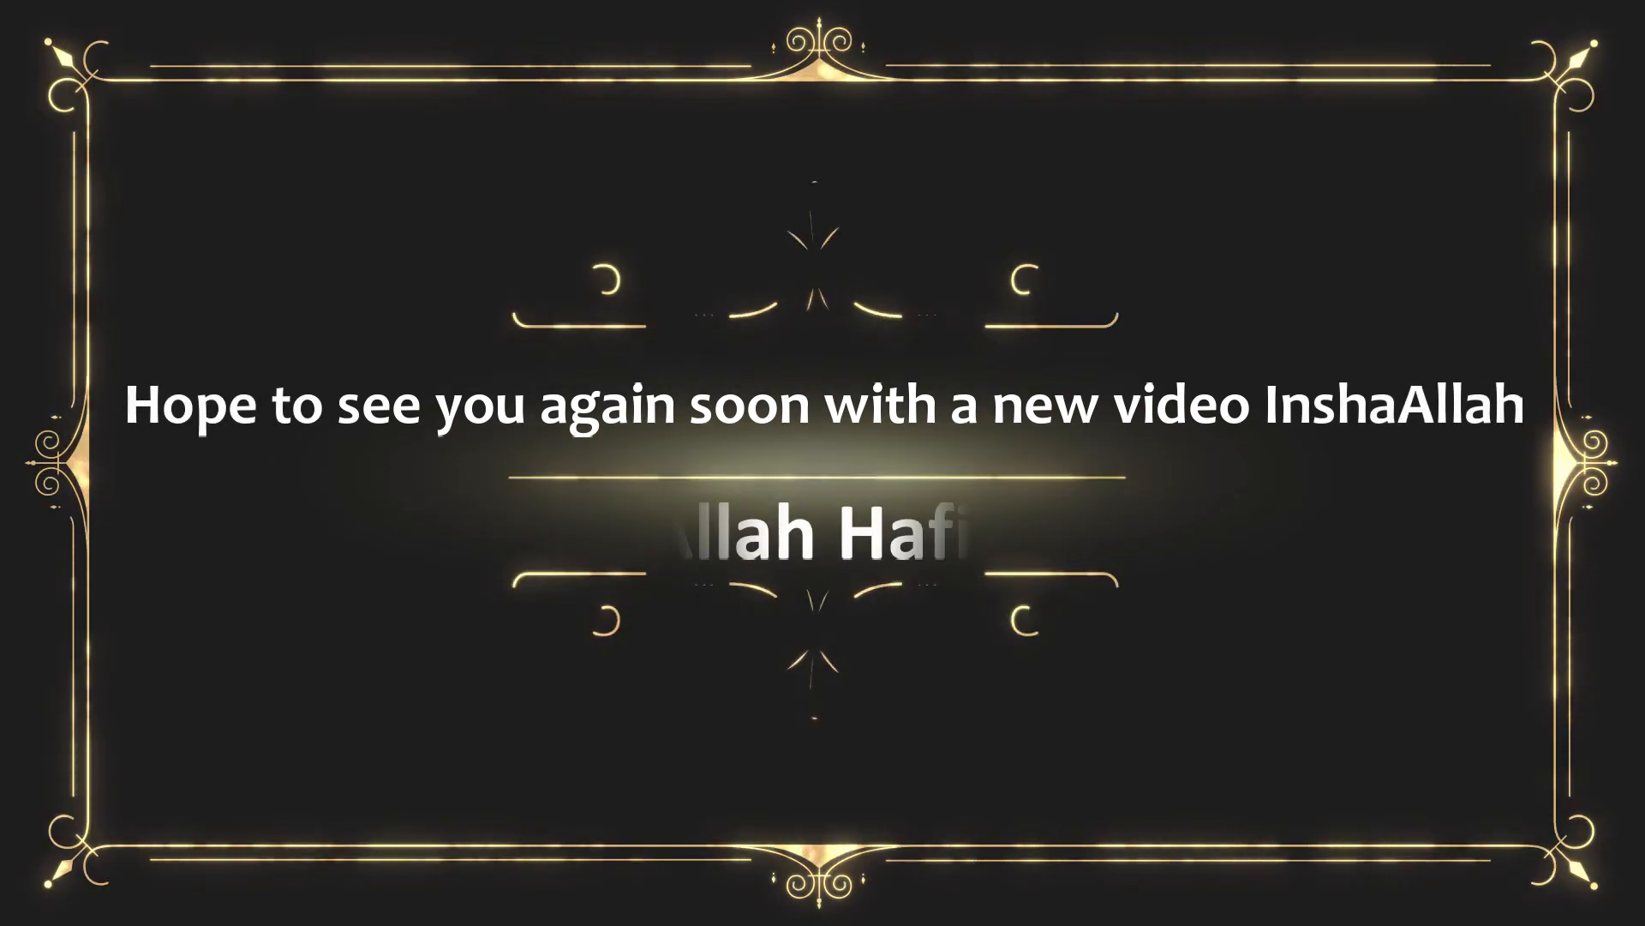